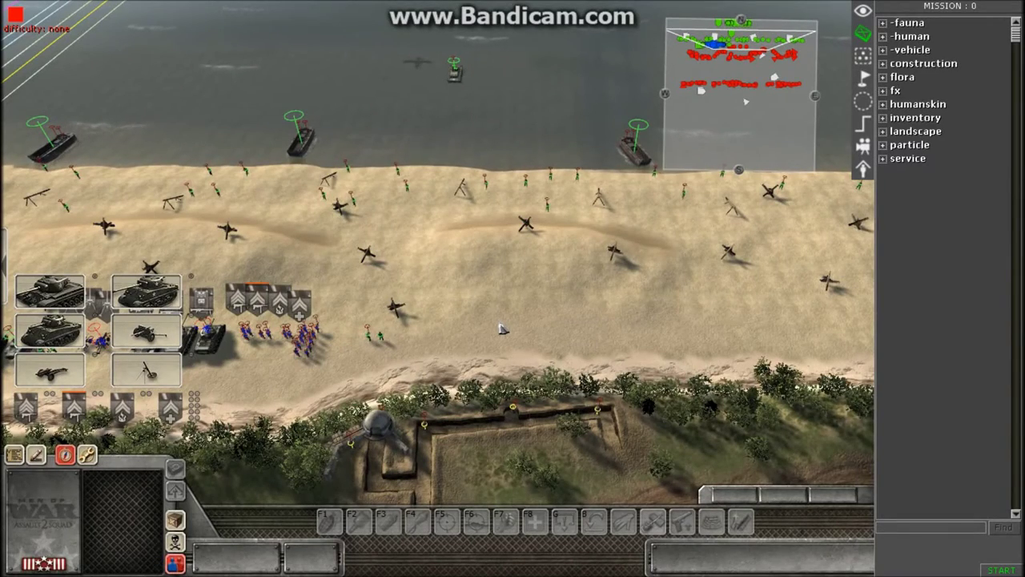
# Step: Look over the mission's beach landing area with its boats, tanks and squads, and glance at the inland rail yard
pyautogui.moveTo(502, 338); pyautogui.dragTo(478, 320, button='middle')
pyautogui.moveTo(498, 361); pyautogui.dragTo(512, 364, button='middle')
pyautogui.moveTo(486, 332); pyautogui.dragTo(387, 94, button='middle')
pyautogui.moveTo(392, 175); pyautogui.dragTo(401, 183, button='middle')
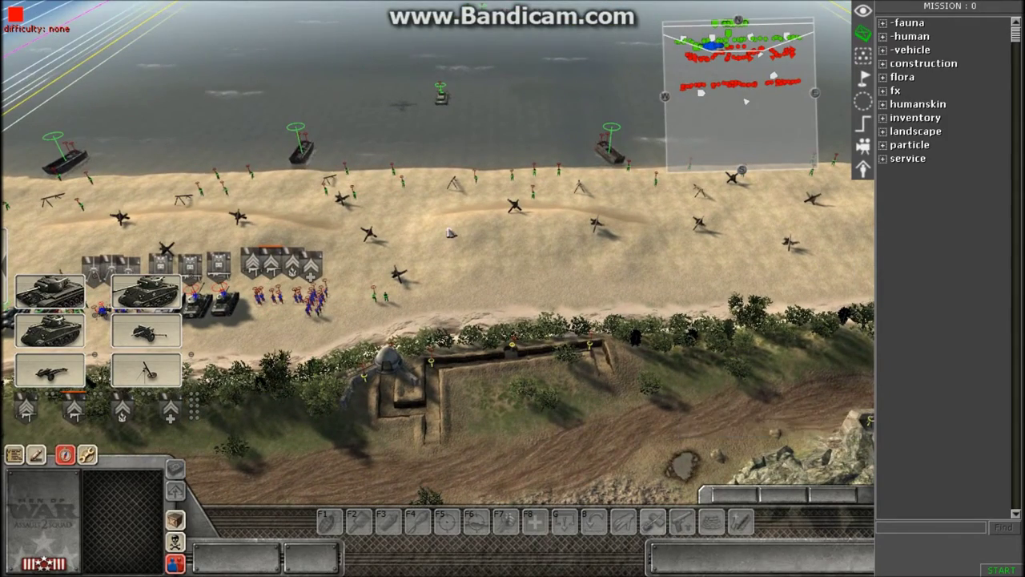
pyautogui.press('Up')
pyautogui.scroll(-1, 471, 254)
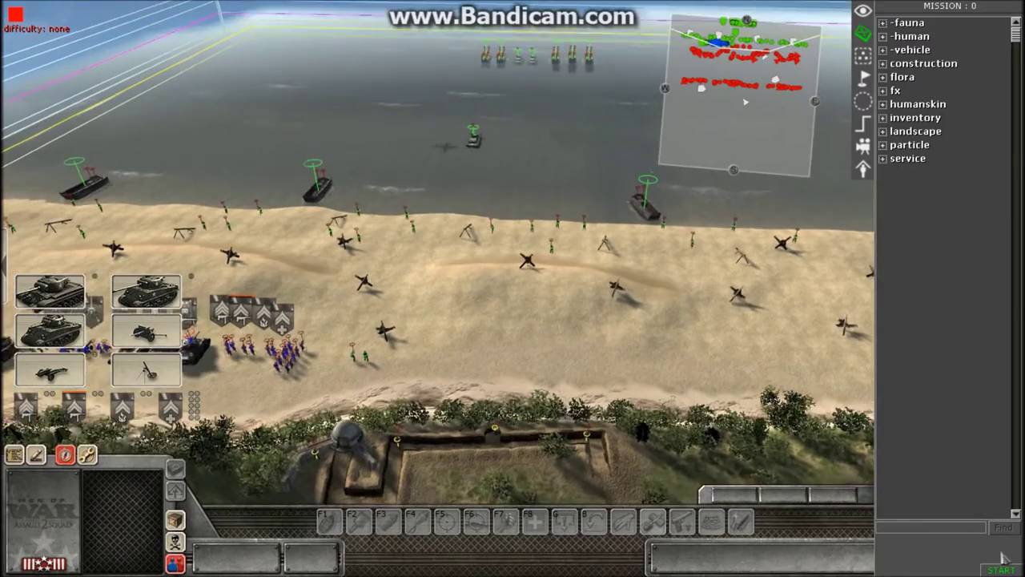
pyautogui.scroll(1, 570, 322)
pyautogui.moveTo(574, 313); pyautogui.dragTo(553, 328, button='middle')
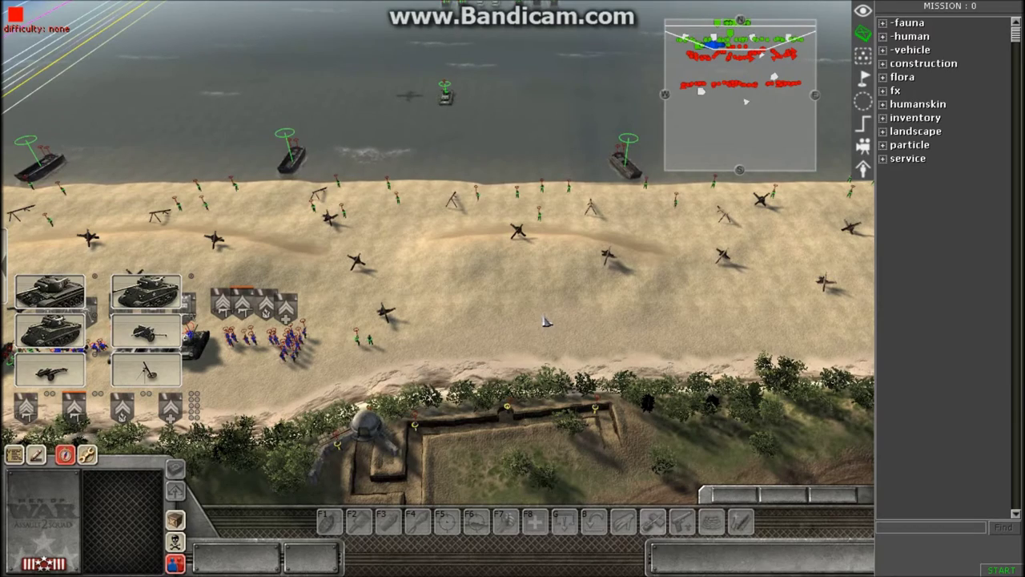
pyautogui.moveTo(533, 298); pyautogui.dragTo(529, 314, button='middle')
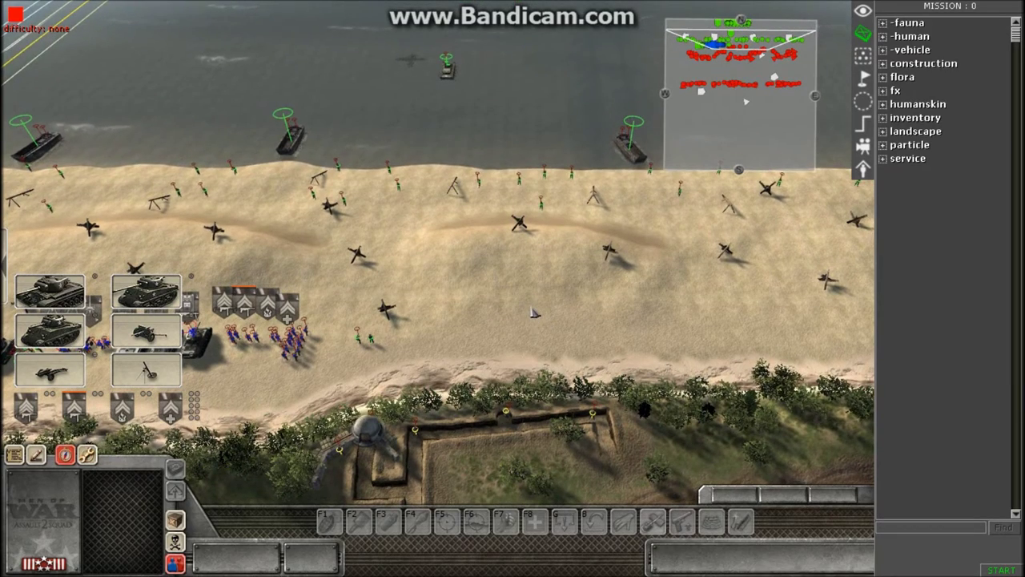
pyautogui.moveTo(531, 331); pyautogui.dragTo(529, 305, button='middle')
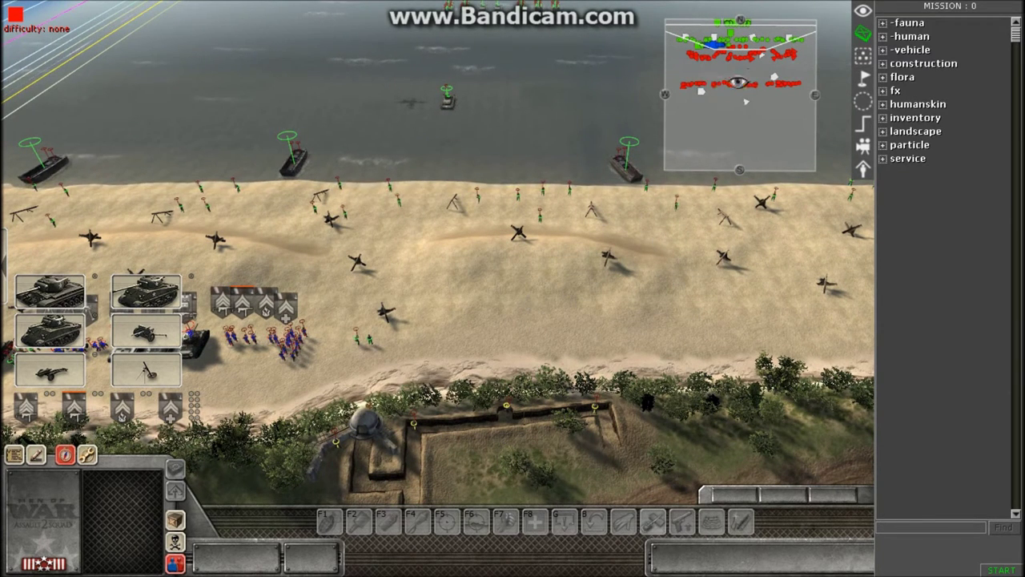
pyautogui.click(745, 91)
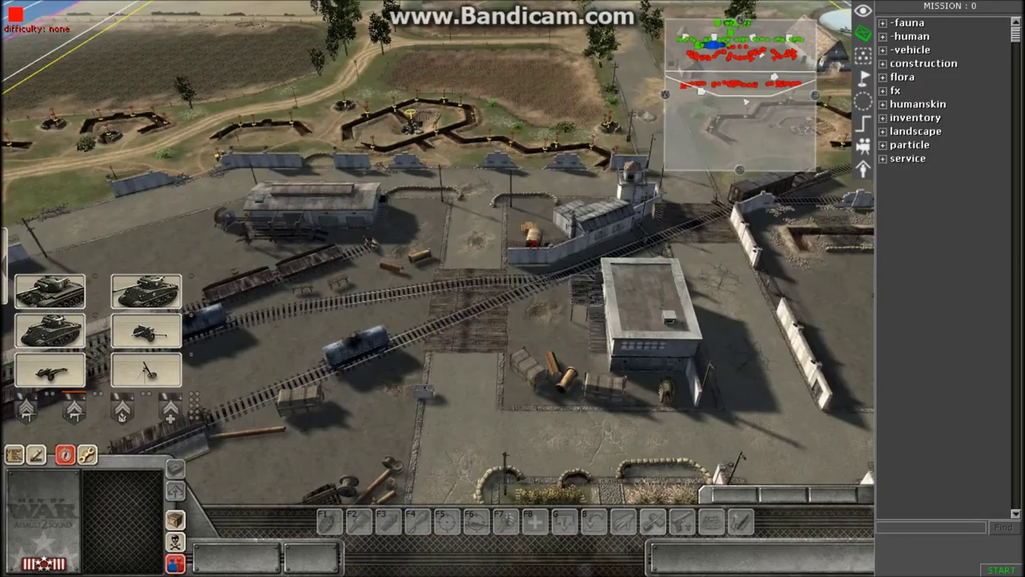
pyautogui.press('Up')
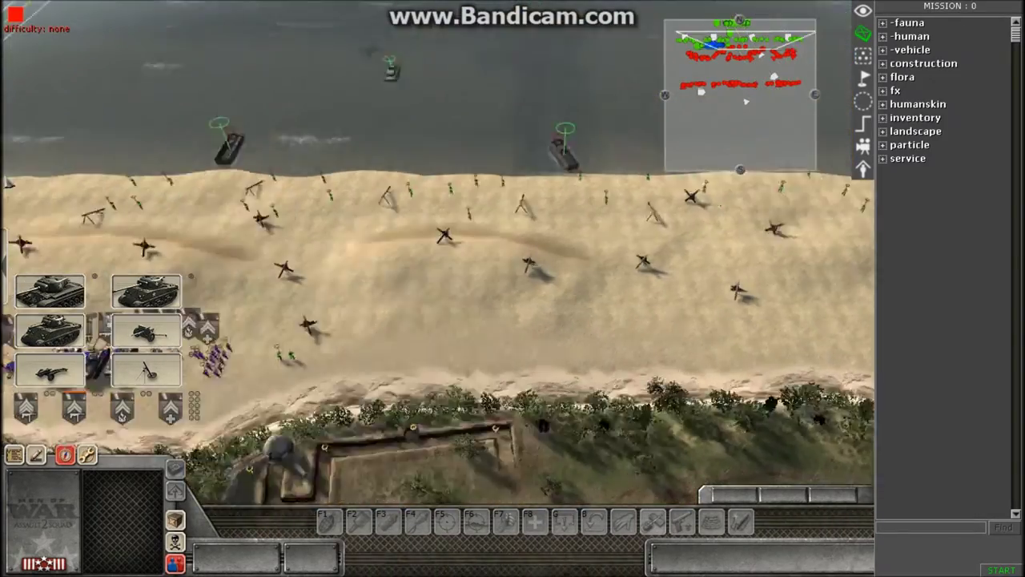
pyautogui.press('Left')
pyautogui.press('Down')
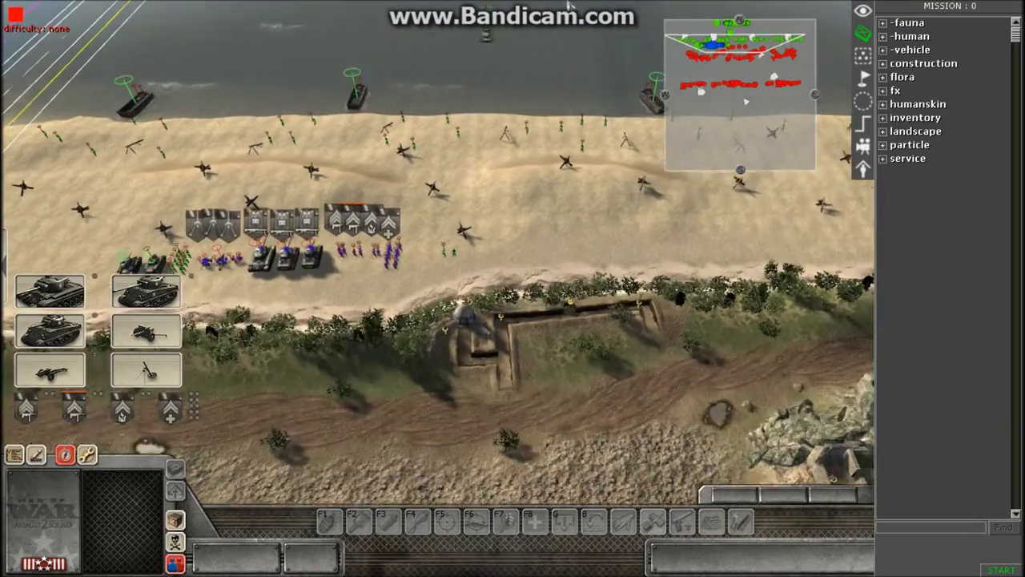
pyautogui.press('Right')
pyautogui.press('Up')
pyautogui.moveTo(572, 278)
pyautogui.mouseDown(button='middle')
pyautogui.moveTo(578, 254)
pyautogui.moveTo(556, 272)
pyautogui.mouseUp(button='middle')
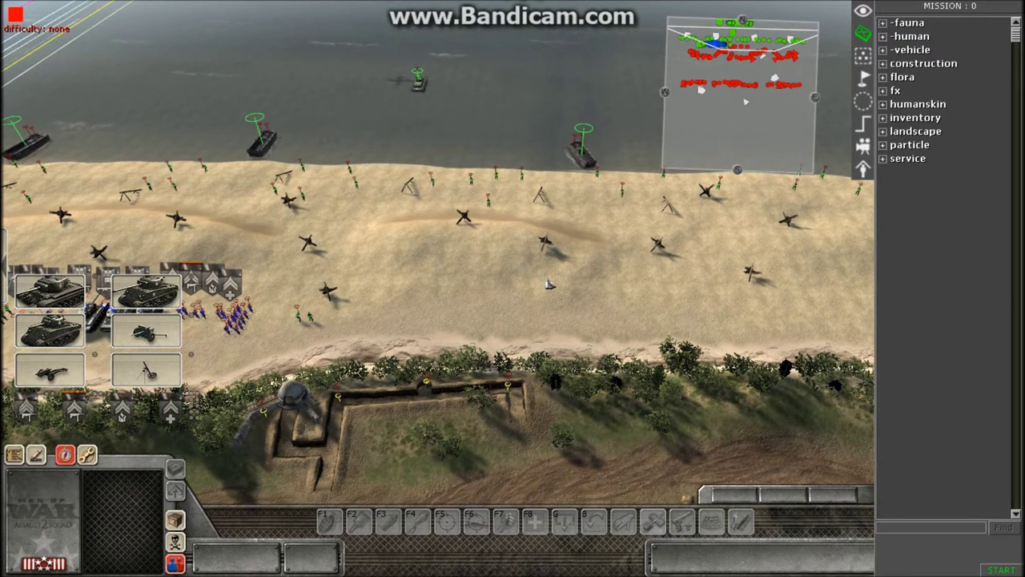
pyautogui.moveTo(619, 311); pyautogui.dragTo(392, 210)
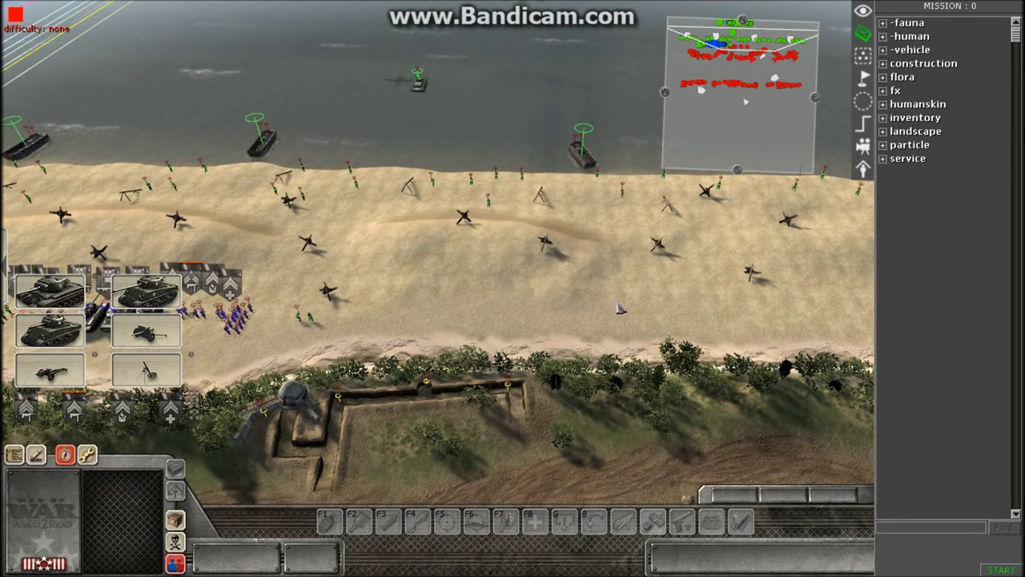
pyautogui.moveTo(607, 301); pyautogui.dragTo(628, 304)
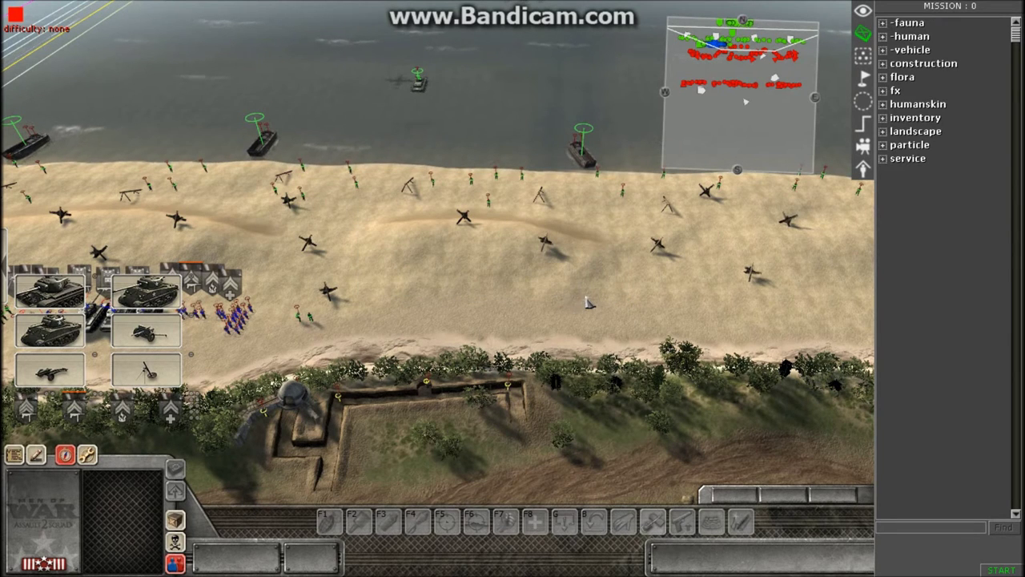
pyautogui.moveTo(621, 306); pyautogui.dragTo(601, 318)
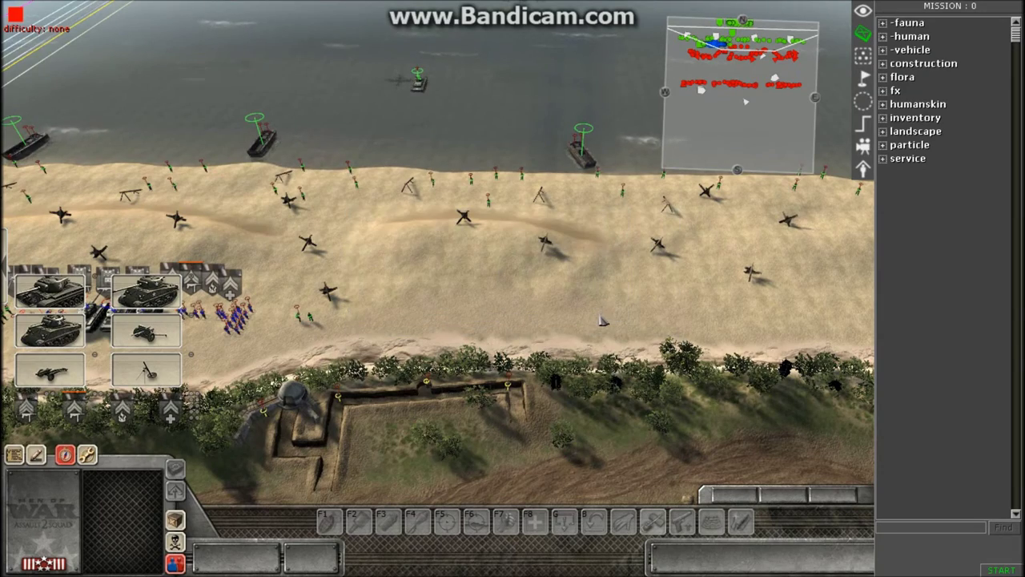
# Step: Switch from mission editing to map editing and load the coop_01 map afresh
pyautogui.moveTo(564, 251); pyautogui.dragTo(508, 280, button='middle')
pyautogui.press('F2')
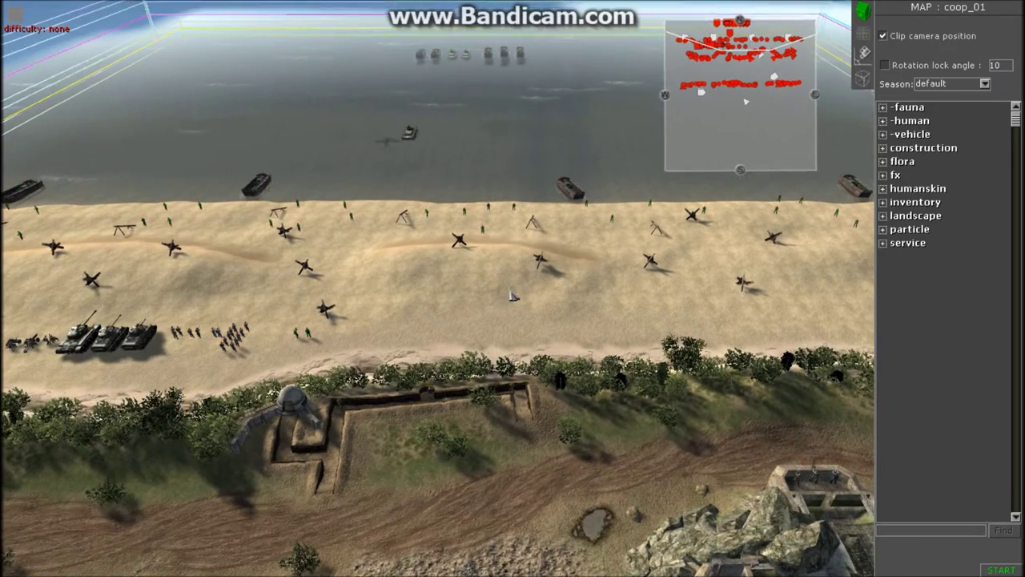
pyautogui.click(925, 12)
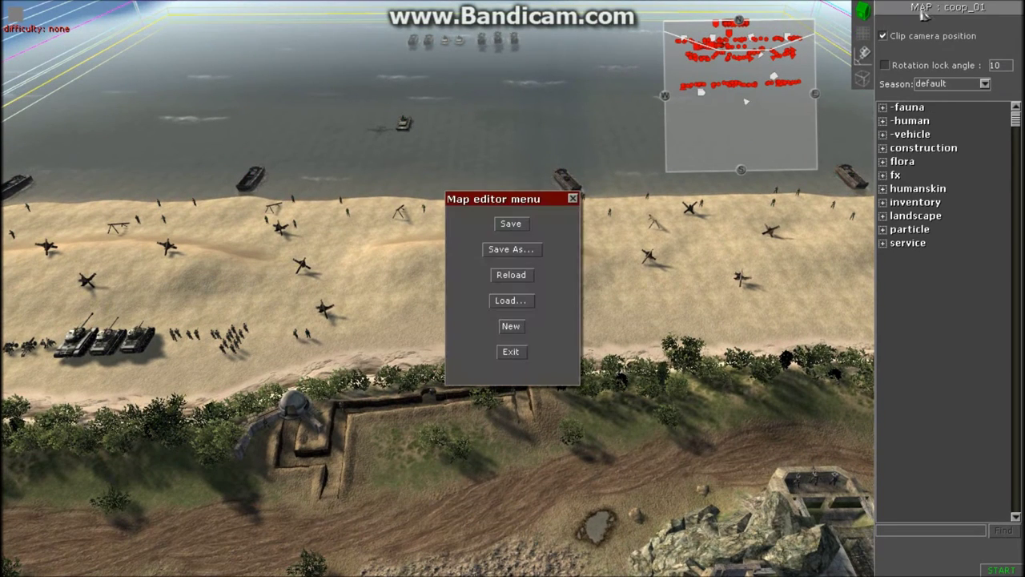
pyautogui.click(511, 300)
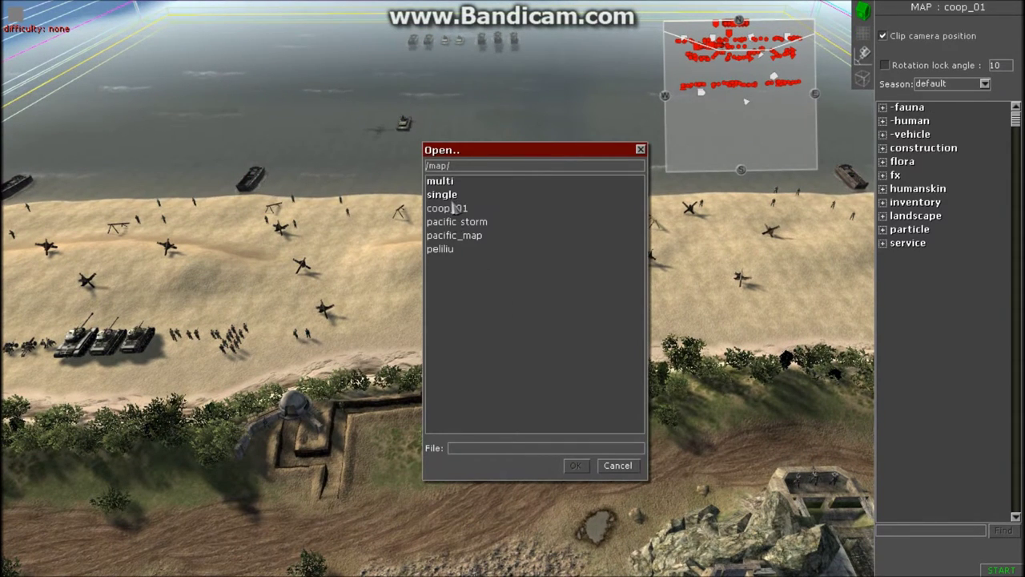
pyautogui.click(453, 209)
pyautogui.click(575, 465)
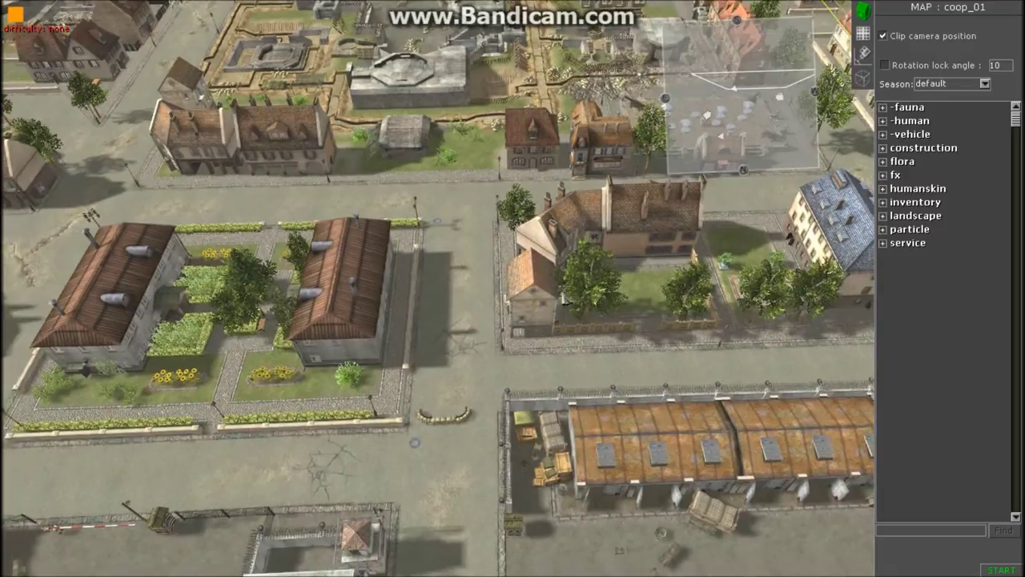
# Step: Survey the freshly loaded map, from the town and fortifications to the beach, cliff bunkers and farm fields
pyautogui.press('Up')
pyautogui.moveTo(516, 220); pyautogui.dragTo(575, 230, button='middle')
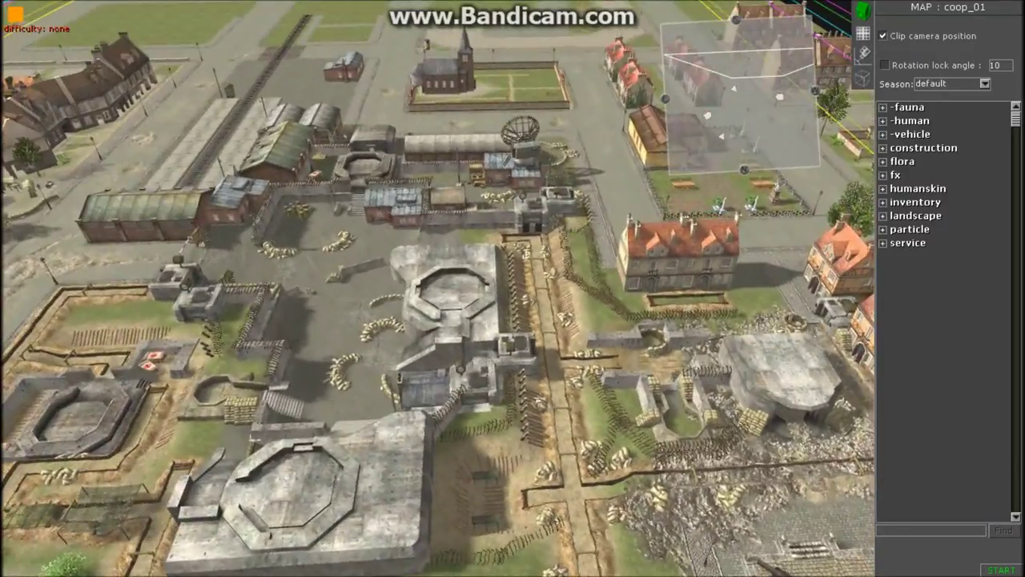
pyautogui.press('Down')
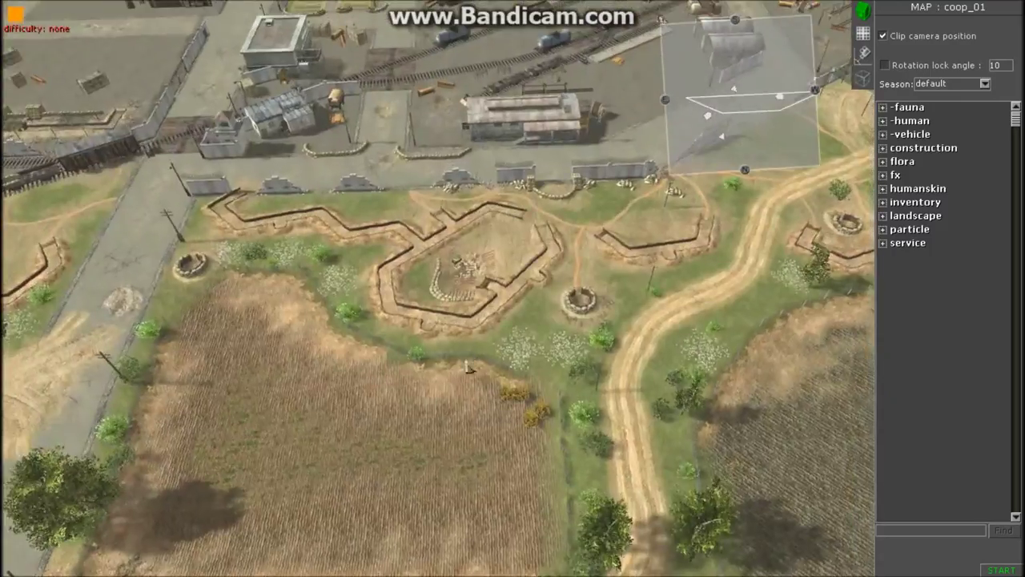
pyautogui.moveTo(565, 572)
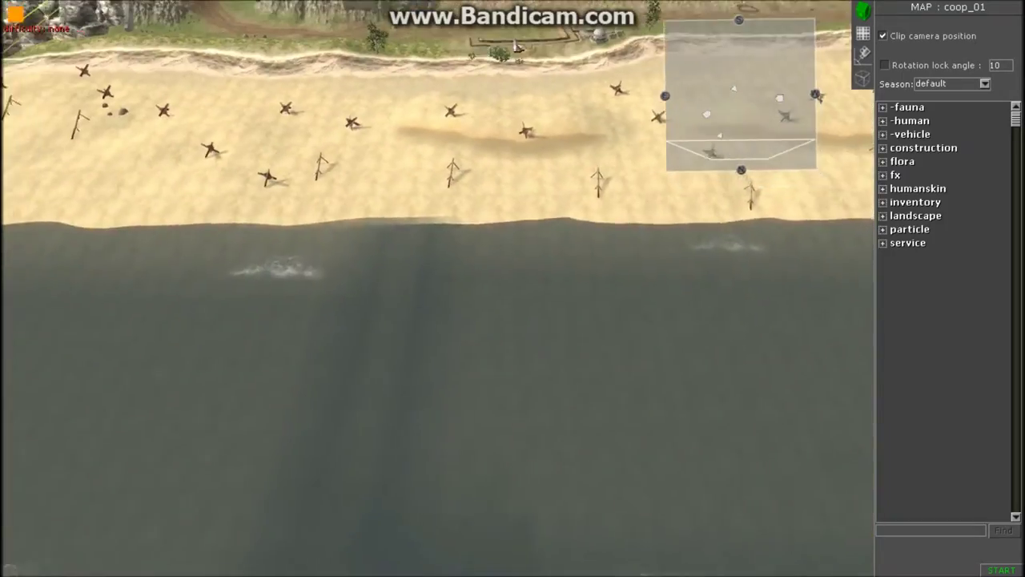
pyautogui.press('Up')
pyautogui.moveTo(560, 264); pyautogui.dragTo(604, 190, button='middle')
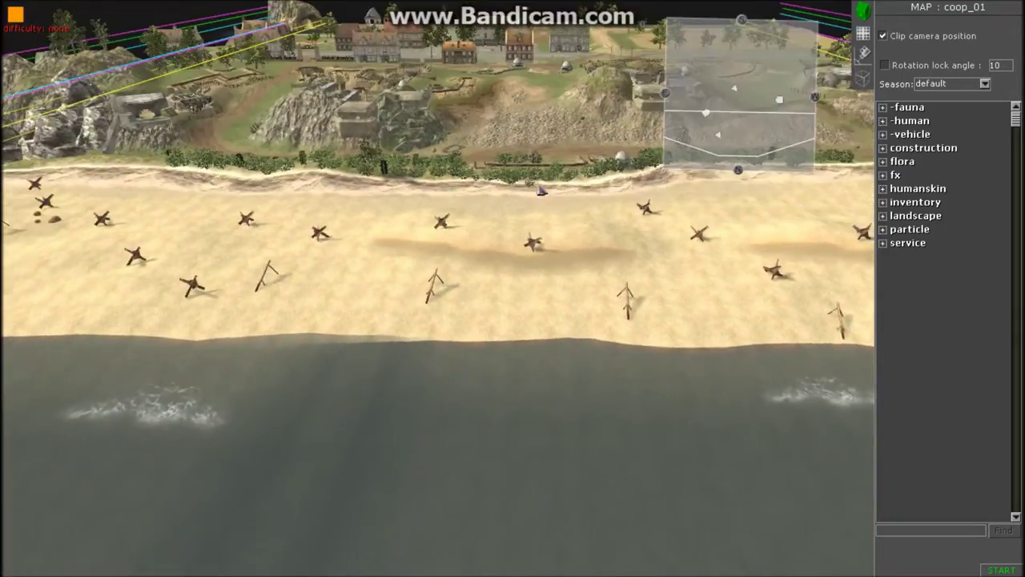
pyautogui.press('Up')
pyautogui.moveTo(448, 164); pyautogui.dragTo(476, 212, button='middle')
pyautogui.press('Up')
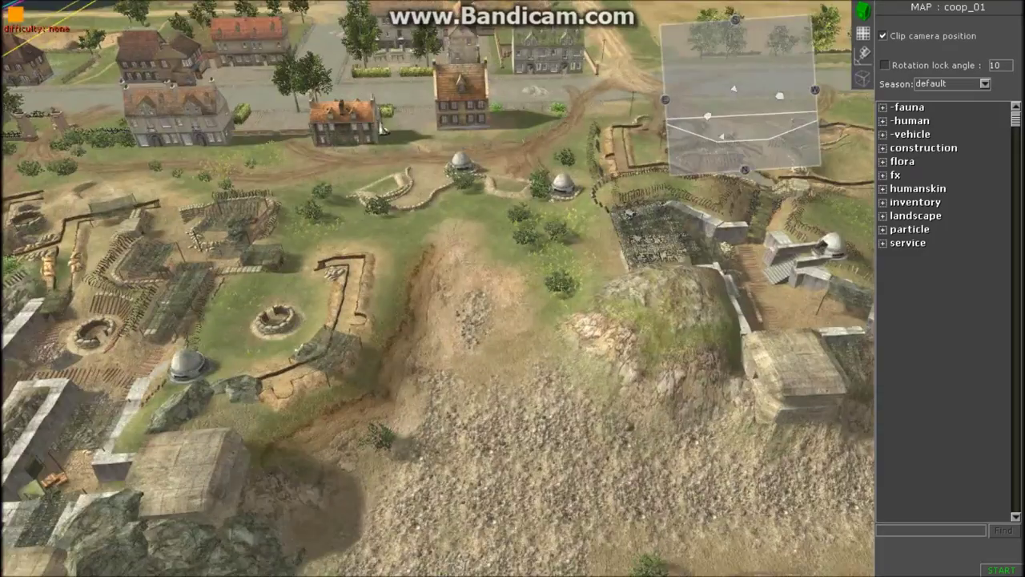
pyautogui.press('Down')
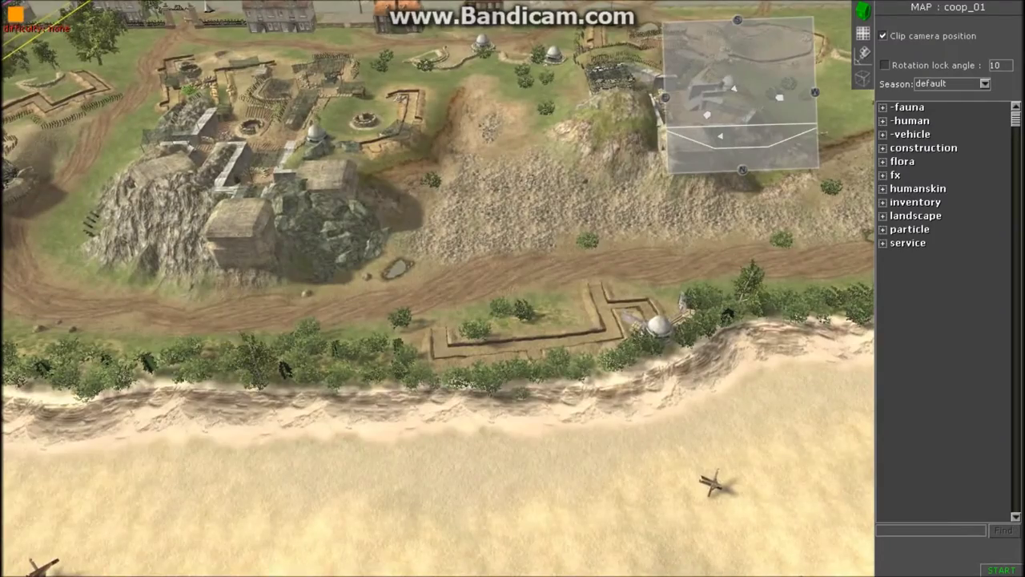
pyautogui.press('Up')
pyautogui.press('Right')
pyautogui.press('Up')
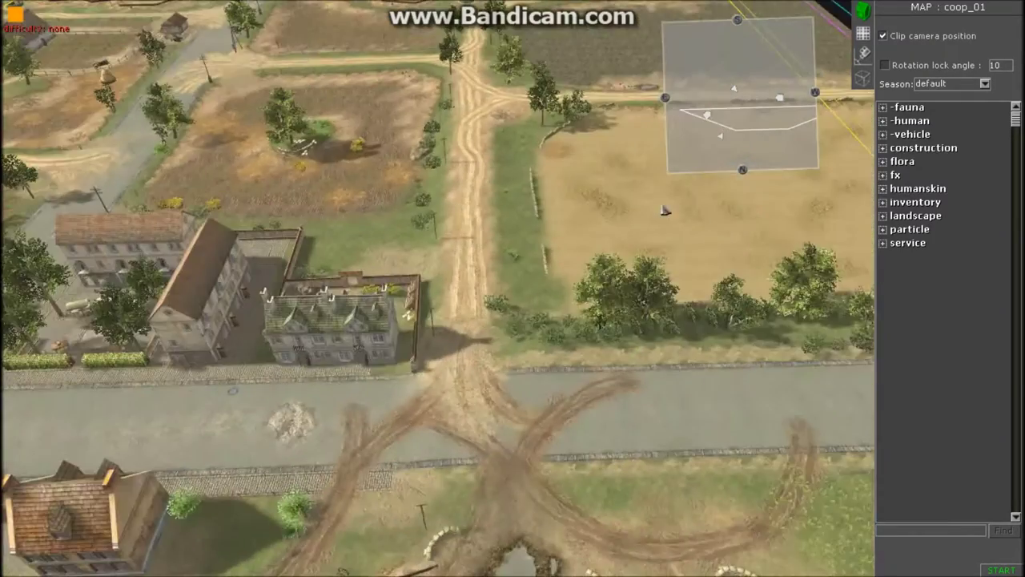
pyautogui.press('Left')
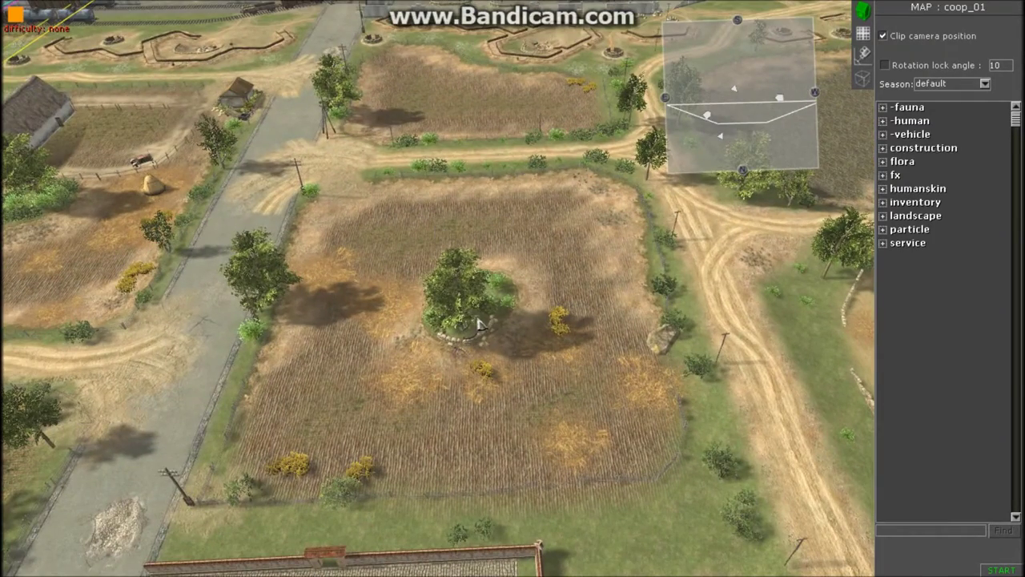
pyautogui.press('Up')
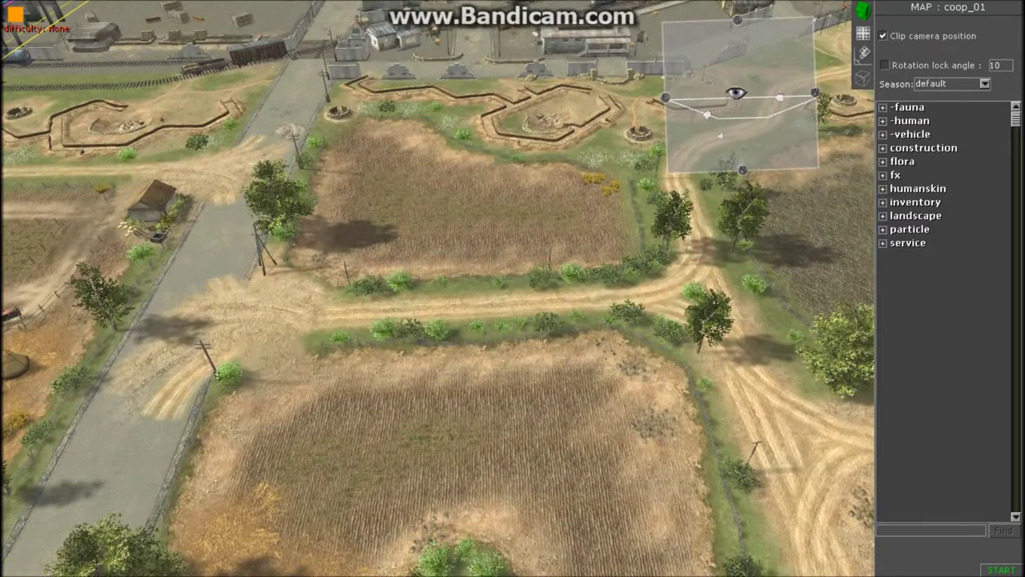
# Step: Locate the field kitchen trailer beside the sandbag wall near the barrier gate and select it to inspect its properties
pyautogui.click(735, 94)
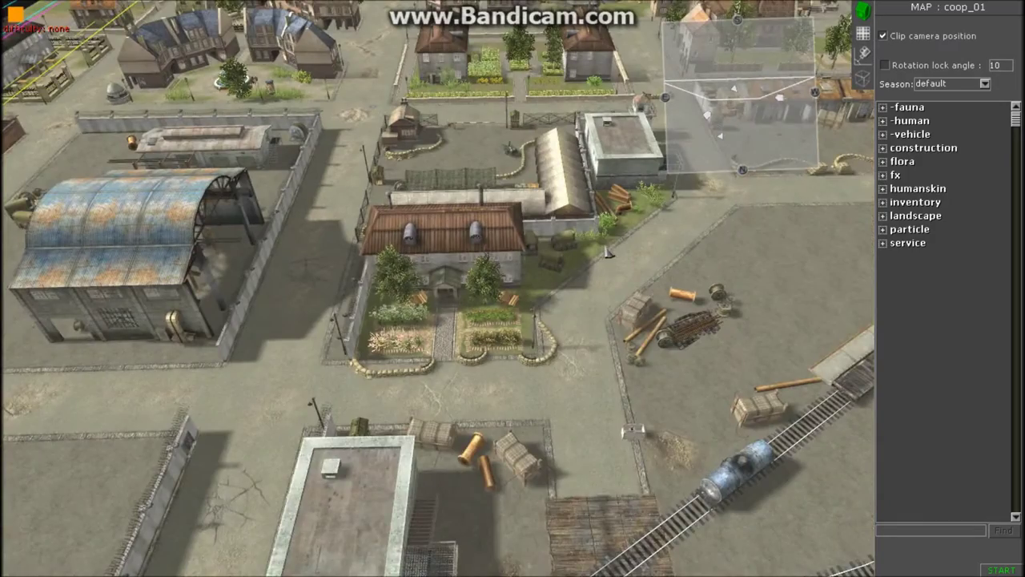
pyautogui.scroll(5, 610, 251)
pyautogui.press('Up')
pyautogui.scroll(5, 522, 304)
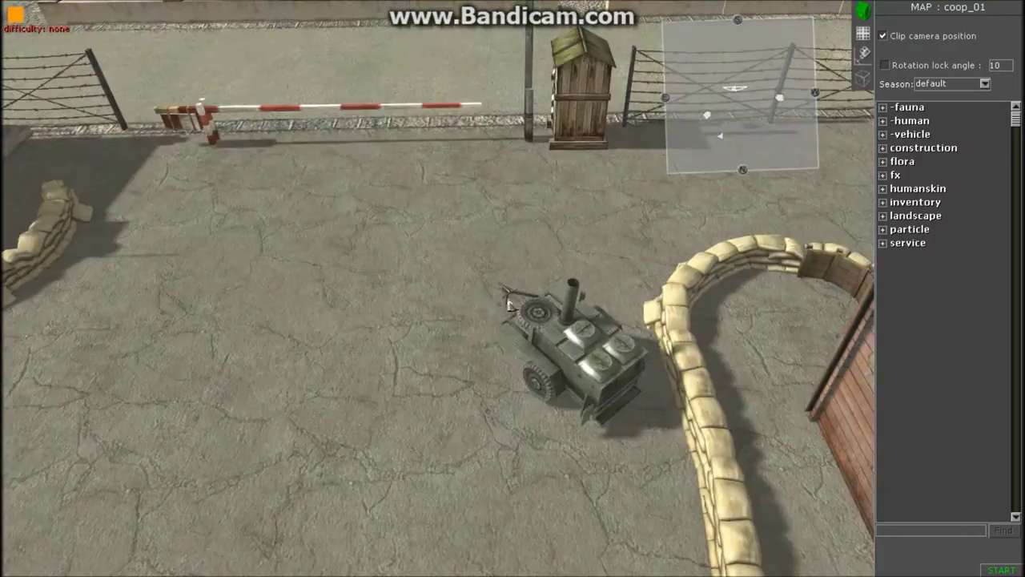
pyautogui.moveTo(522, 304)
pyautogui.mouseDown(button='middle')
pyautogui.moveTo(501, 268)
pyautogui.moveTo(522, 304)
pyautogui.mouseUp(button='middle')
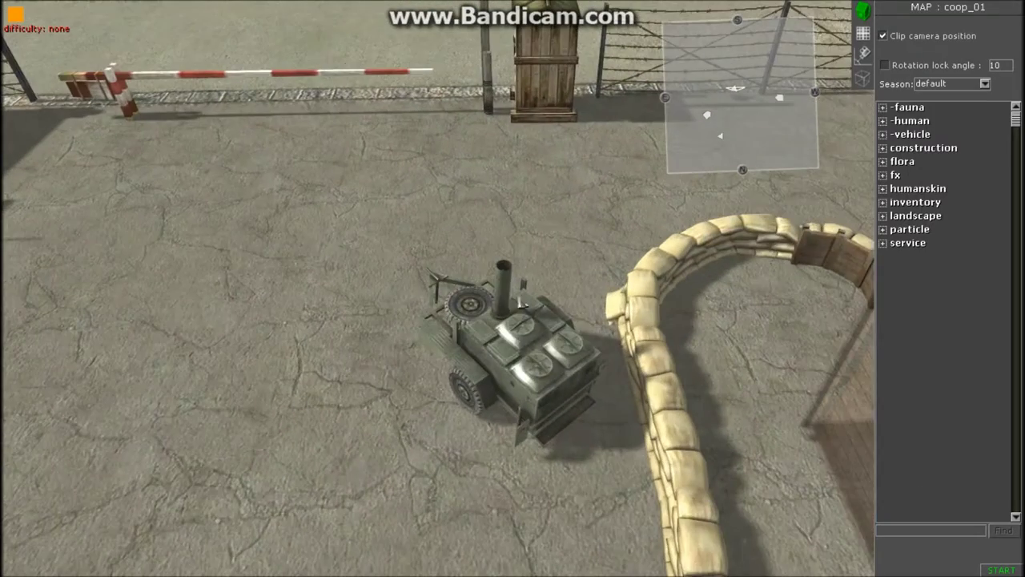
pyautogui.click(520, 349)
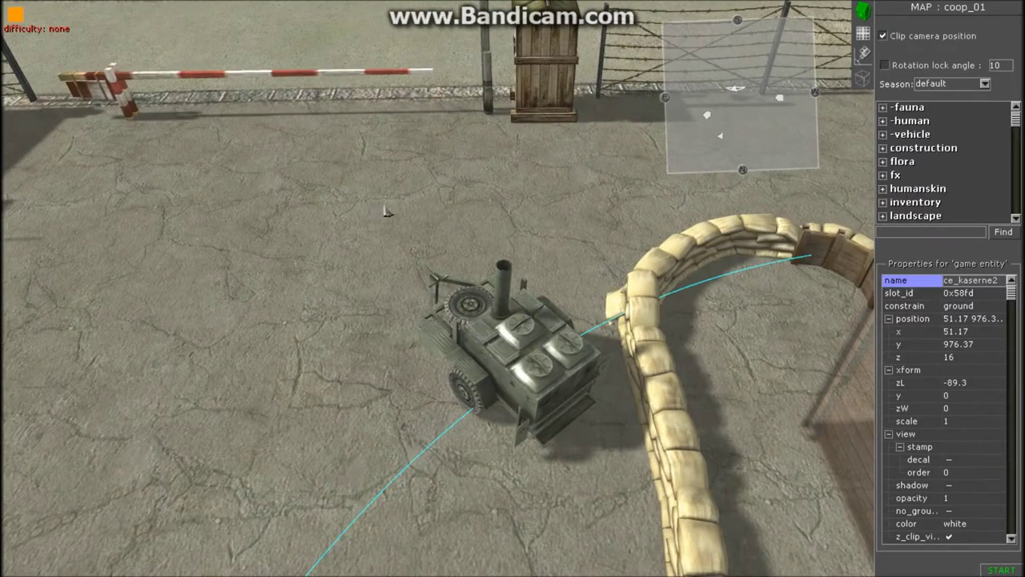
pyautogui.click(486, 319)
pyautogui.scroll(-3, 497, 324)
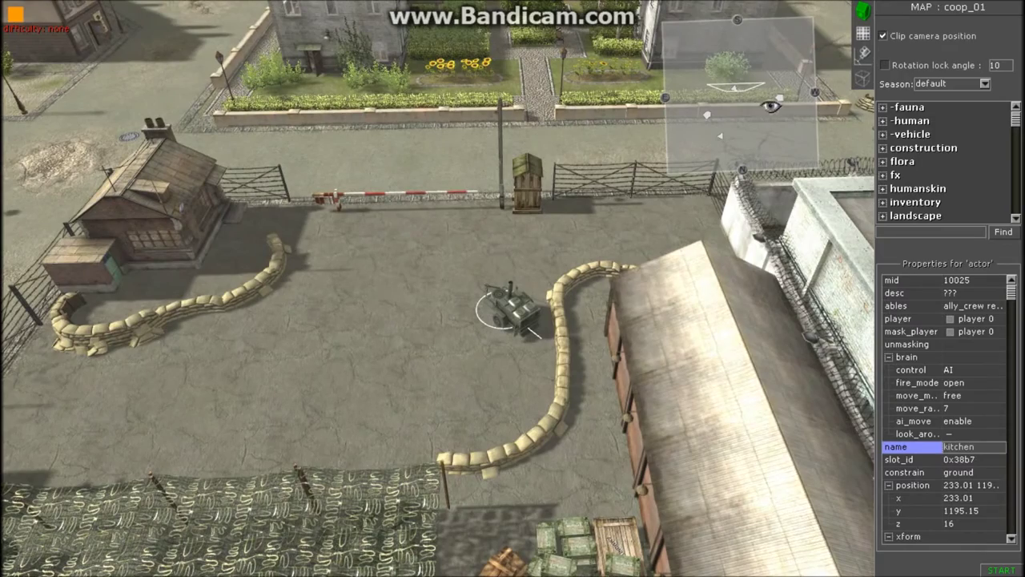
pyautogui.scroll(3, 432, 261)
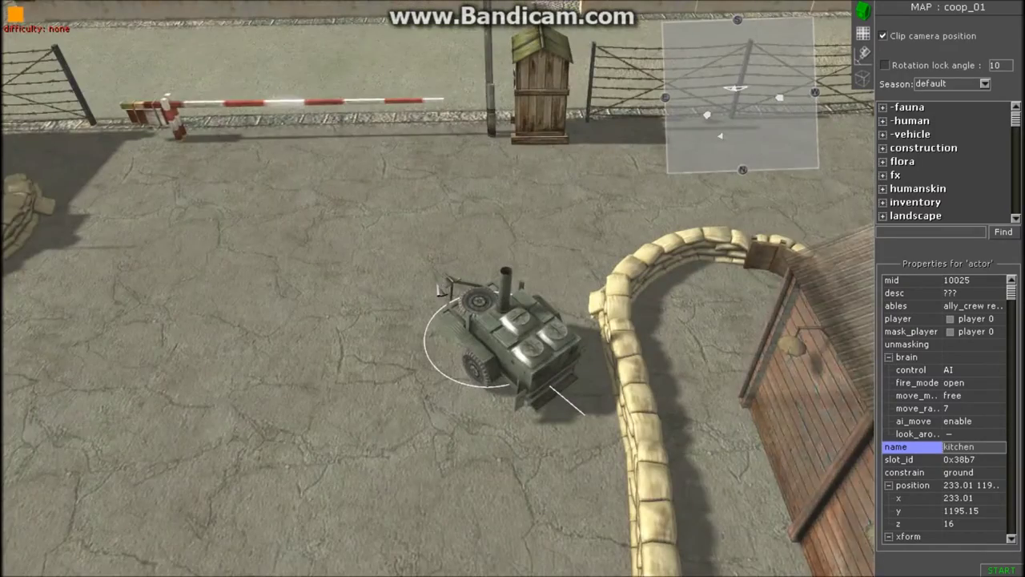
pyautogui.scroll(-2, 431, 304)
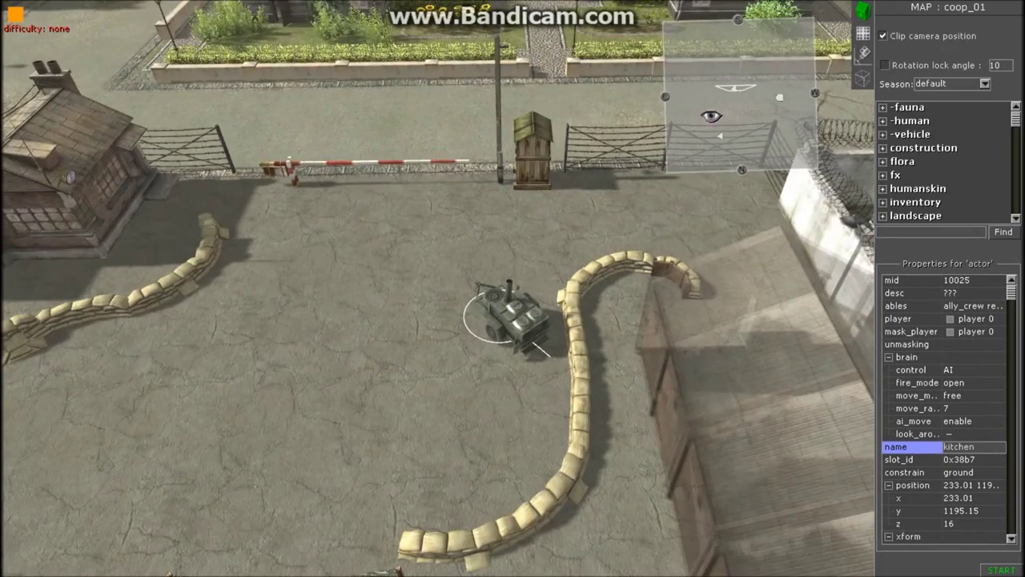
# Step: Go to the red tractor on the plowed field and select only the tractor, without the surrounding objects
pyautogui.click(711, 116)
pyautogui.moveTo(536, 288); pyautogui.dragTo(325, 166, button='middle')
pyautogui.moveTo(483, 269); pyautogui.dragTo(458, 300, button='middle')
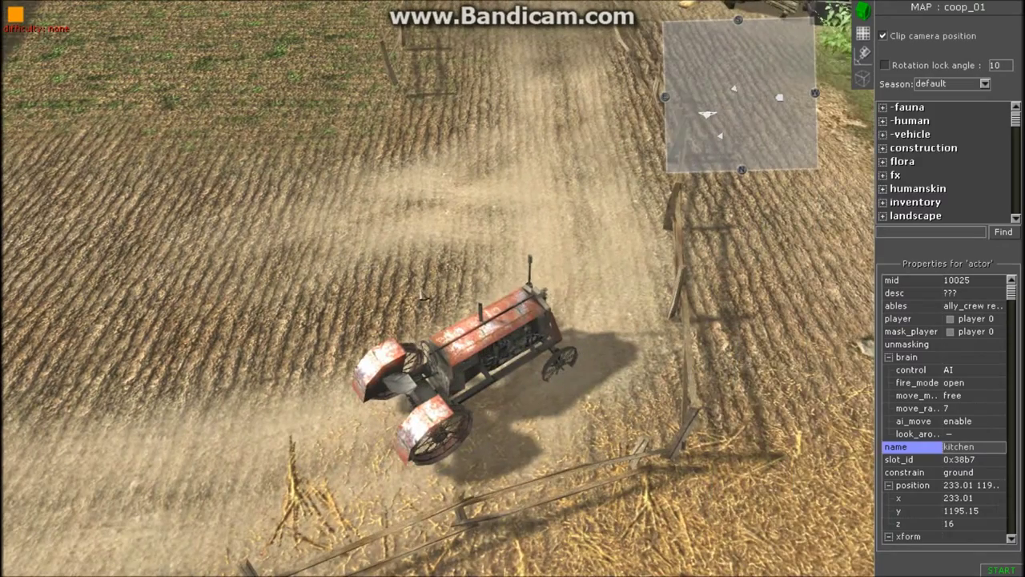
pyautogui.click(361, 200)
pyautogui.moveTo(416, 258); pyautogui.dragTo(587, 352)
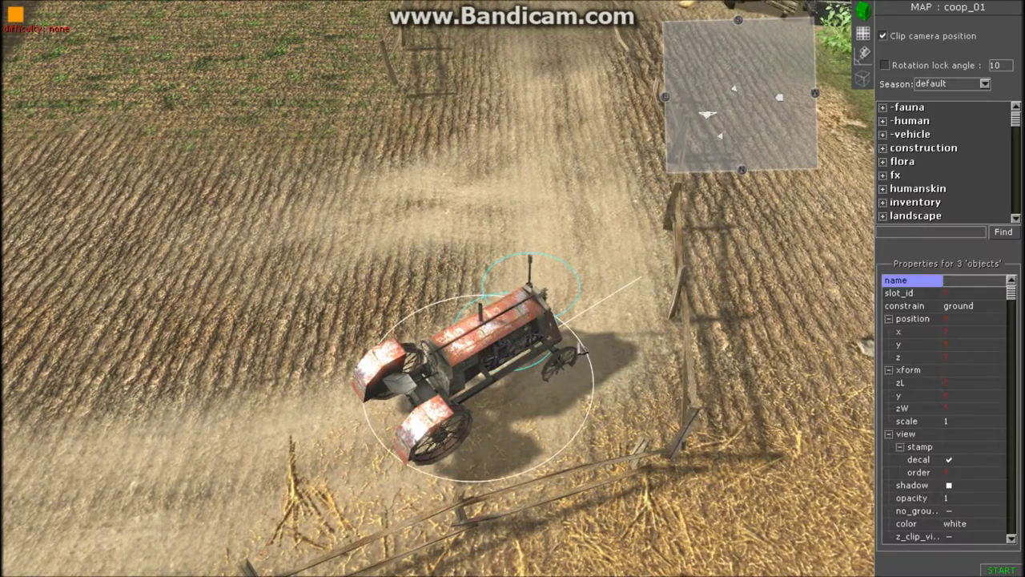
pyautogui.click(478, 358)
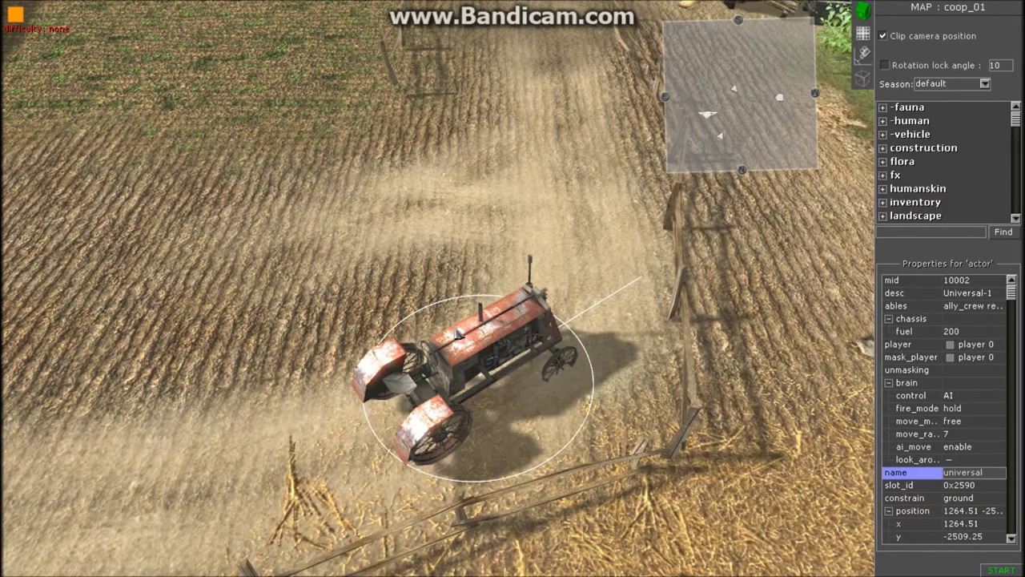
# Step: Delete the selected red tractor from the plowed field
pyautogui.scroll(-5, 596, 240)
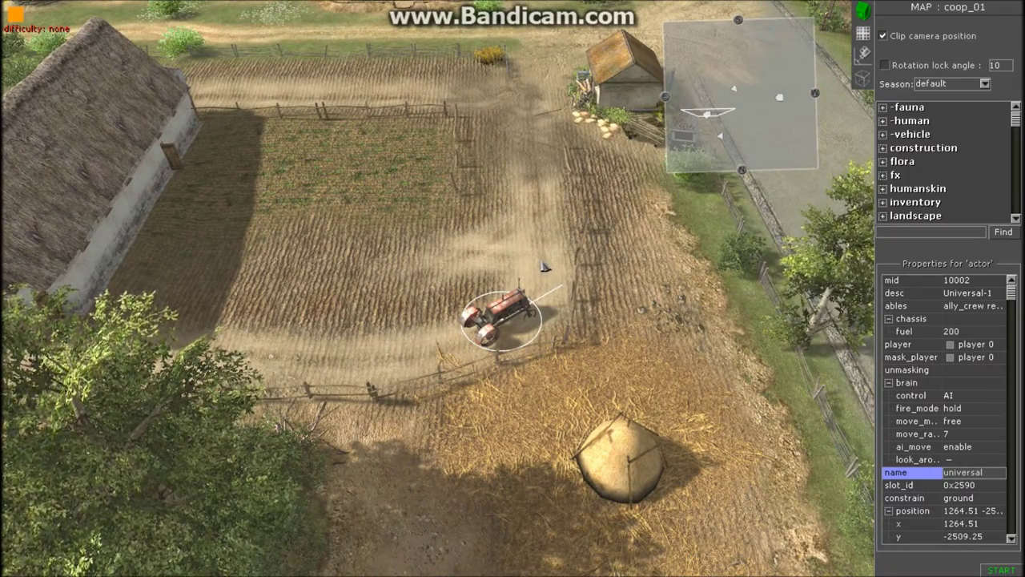
pyautogui.scroll(5, 565, 271)
pyautogui.scroll(2, 544, 336)
pyautogui.scroll(-2, 529, 377)
pyautogui.scroll(-5, 521, 392)
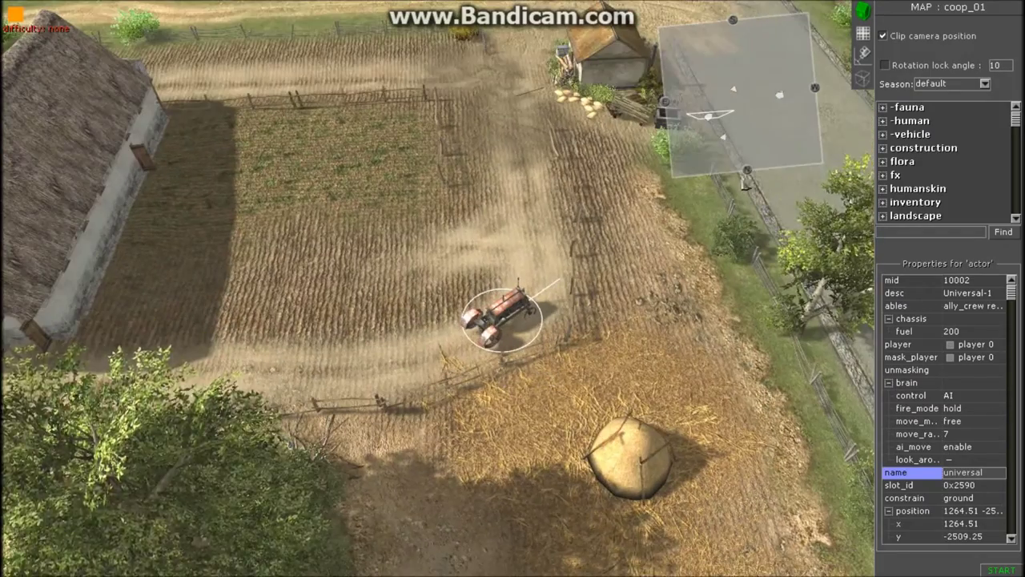
pyautogui.scroll(-5, 561, 265)
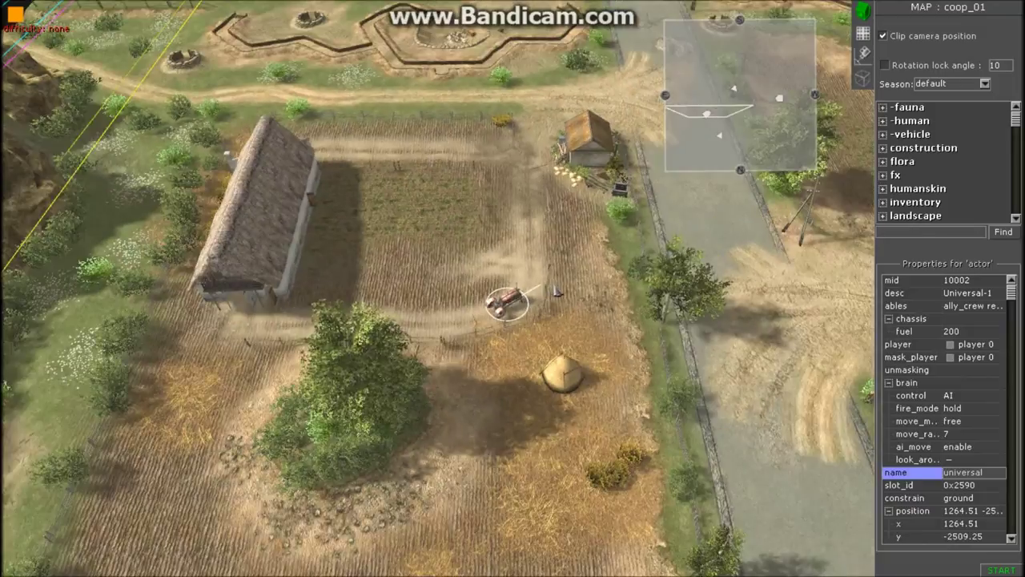
pyautogui.press('Delete')
# Step: Select the field kitchen trailer beside the sandbag wall near the barrier gate and delete it
pyautogui.moveTo(550, 271); pyautogui.dragTo(449, 433, button='middle')
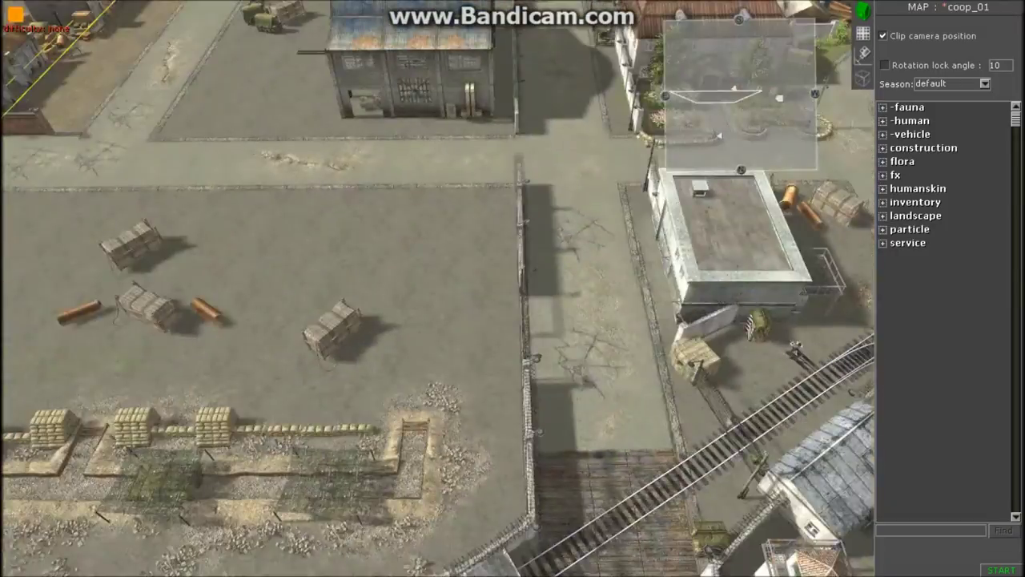
pyautogui.moveTo(402, 196); pyautogui.dragTo(448, 304, button='middle')
pyautogui.press('Up')
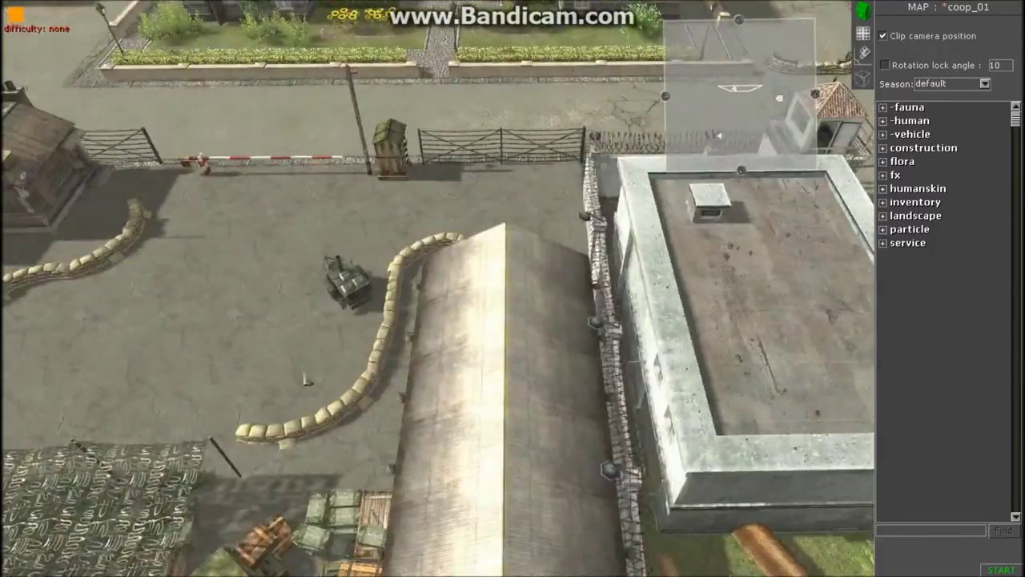
pyautogui.scroll(4, 380, 297)
pyautogui.click(443, 272)
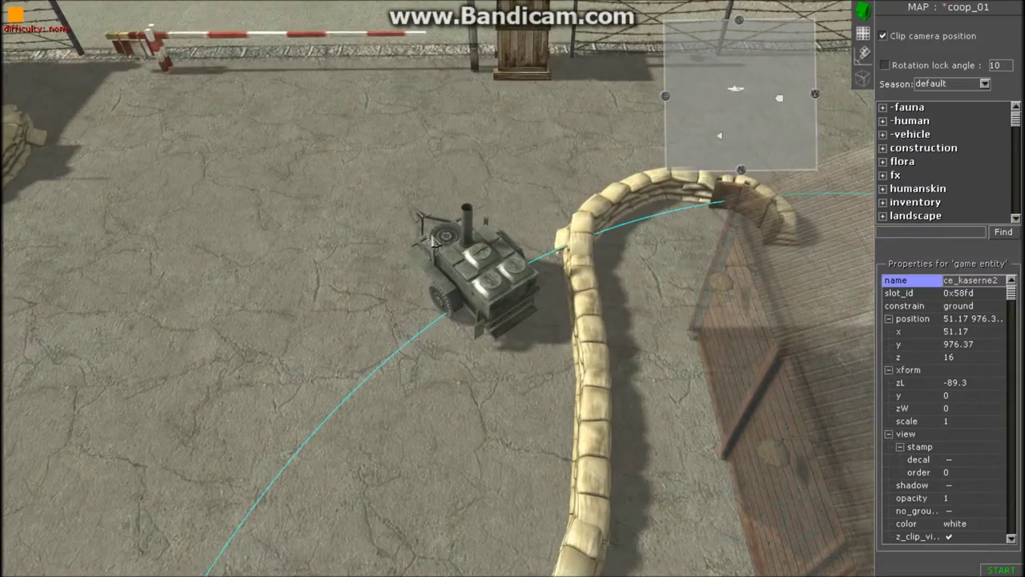
pyautogui.moveTo(467, 257); pyautogui.dragTo(480, 277)
pyautogui.press('Delete')
# Step: Go to the twin-roofed garage beside the rail yard and select the fuel trucks parked inside it
pyautogui.scroll(-5, 472, 264)
pyautogui.moveTo(473, 264); pyautogui.dragTo(574, 305, button='middle')
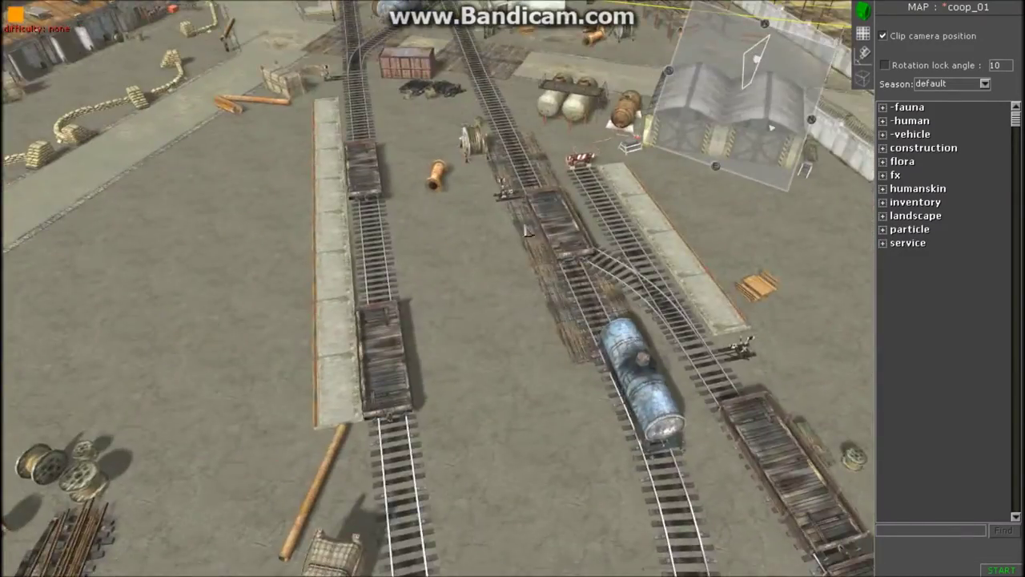
pyautogui.scroll(6, 574, 304)
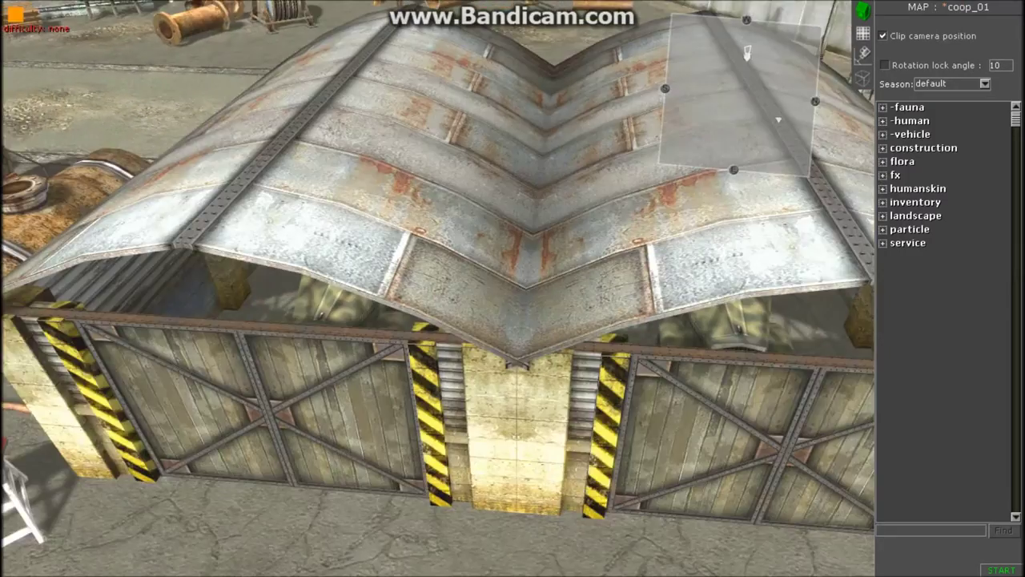
pyautogui.moveTo(476, 314); pyautogui.dragTo(461, 337, button='middle')
pyautogui.click(551, 310)
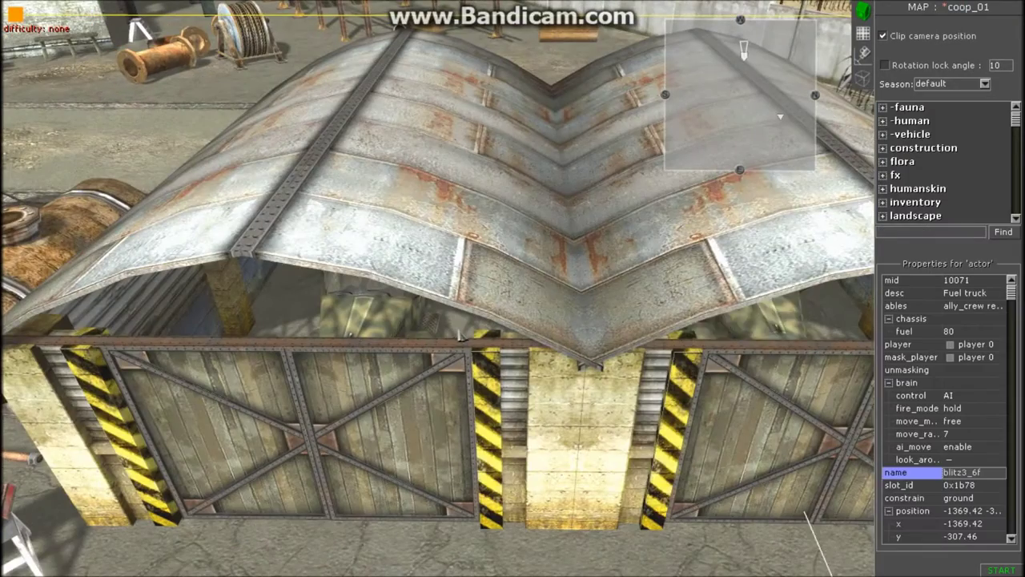
pyautogui.click(461, 335)
pyautogui.click(437, 331)
pyautogui.click(461, 336)
# Step: Find the field kitchen trailer under the camouflage netting in the sandbag fortifications and select it instead of the netting
pyautogui.scroll(-6, 461, 337)
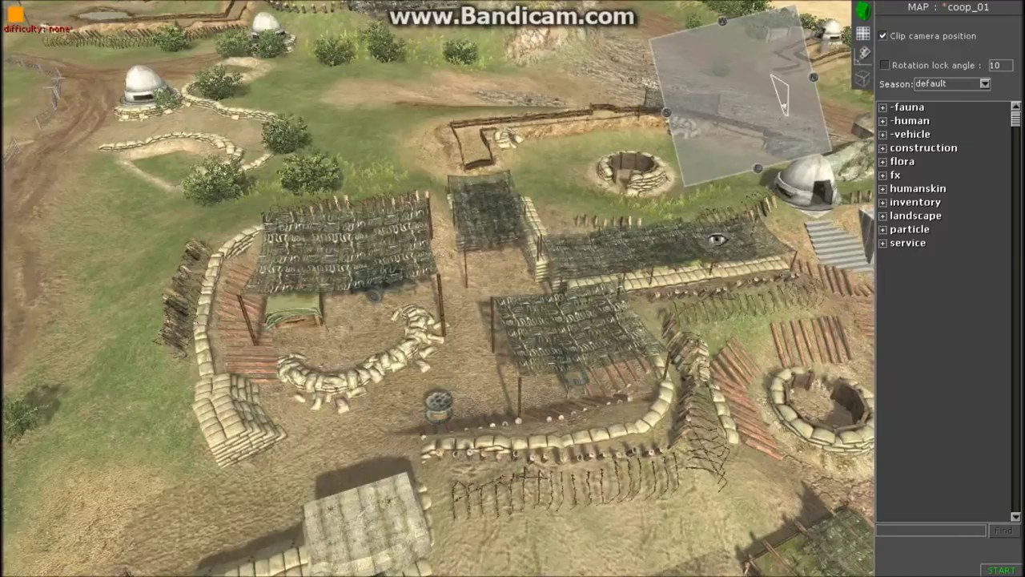
pyautogui.scroll(5, 494, 227)
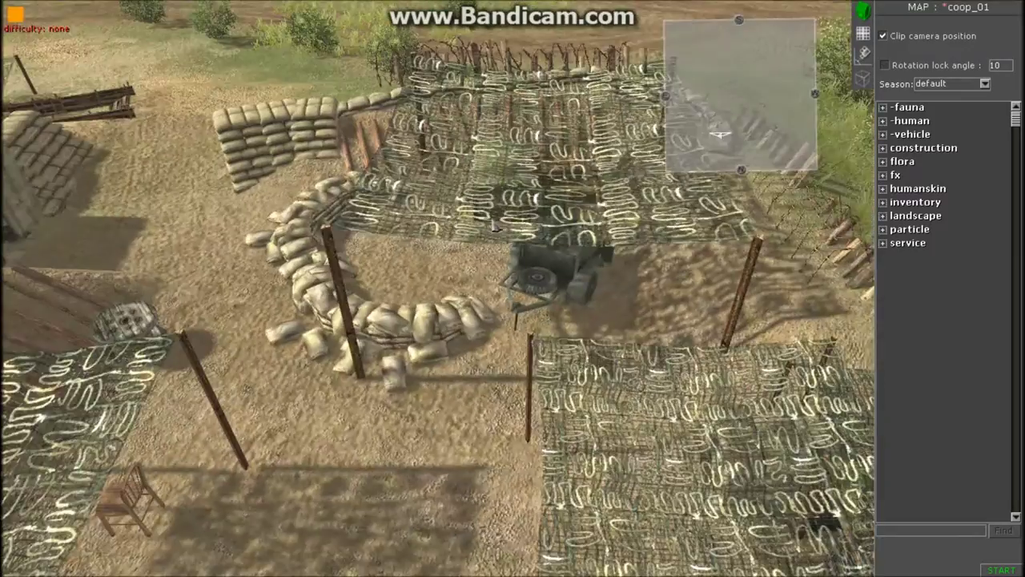
pyautogui.scroll(3, 494, 227)
pyautogui.click(561, 365)
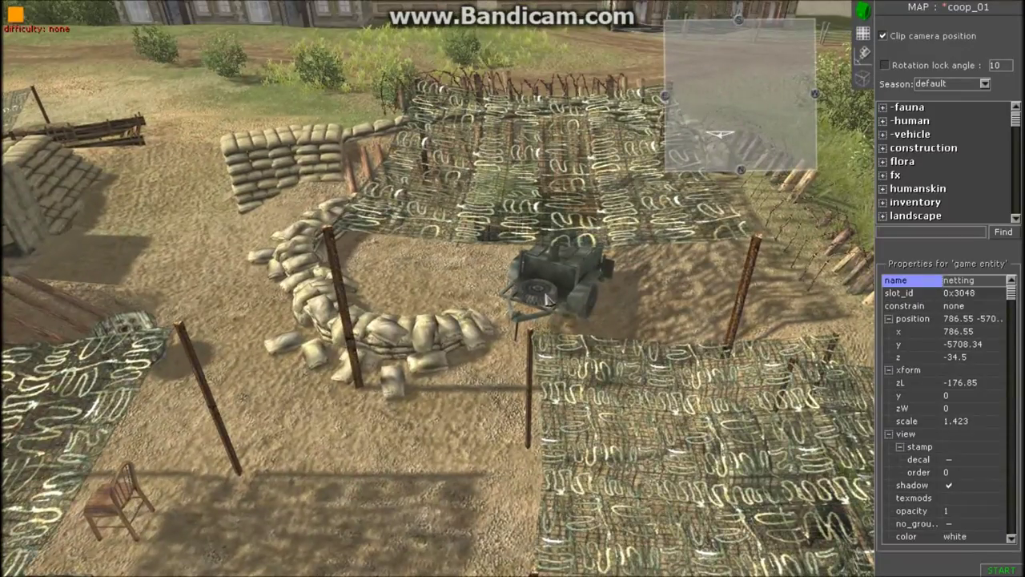
pyautogui.click(570, 279)
pyautogui.scroll(1, 573, 280)
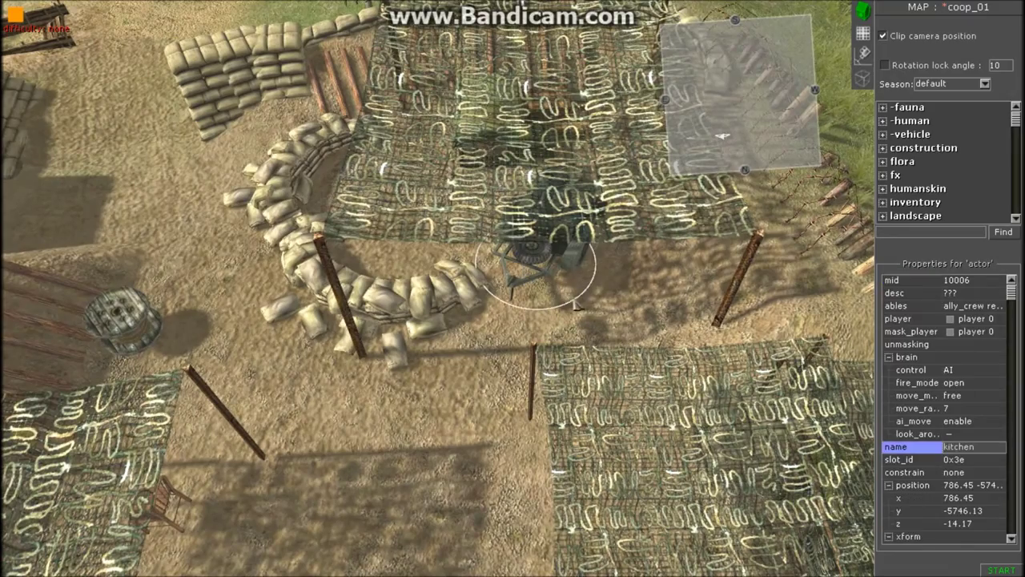
pyautogui.click(617, 308)
# Step: Switch the map editor to clip mode
pyautogui.scroll(-10, 617, 318)
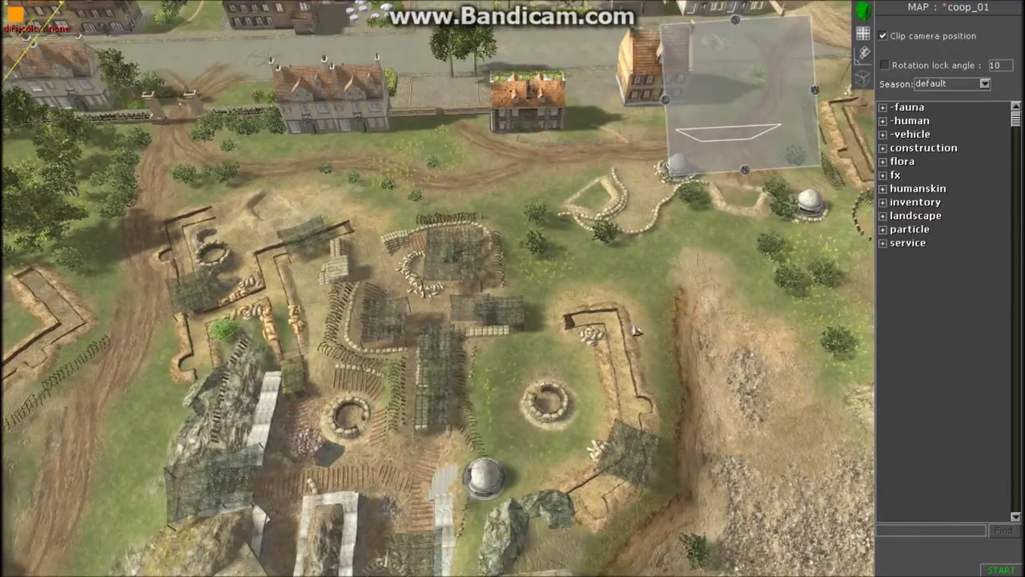
pyautogui.press('Right')
pyautogui.press('Up')
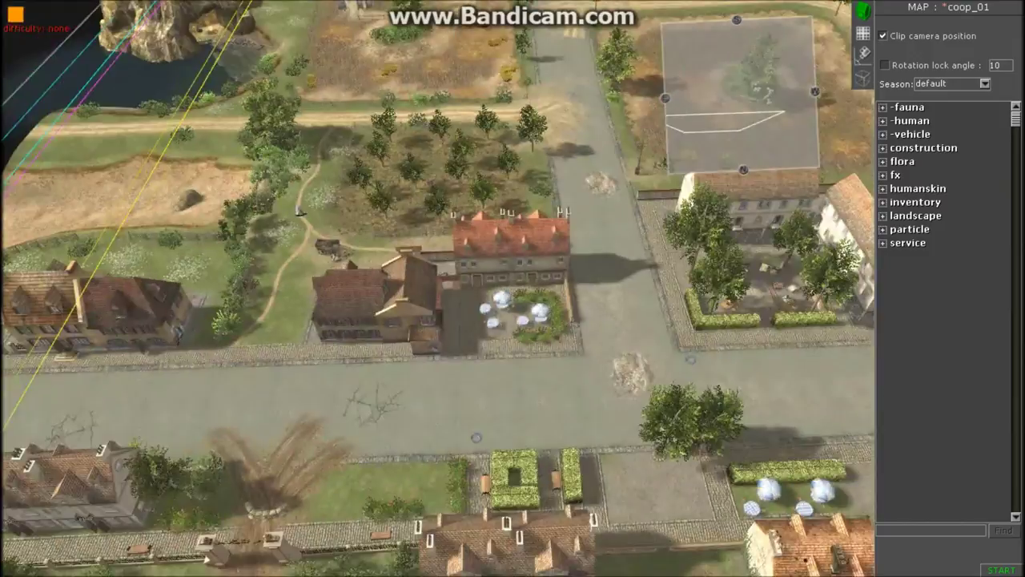
pyautogui.press('Down')
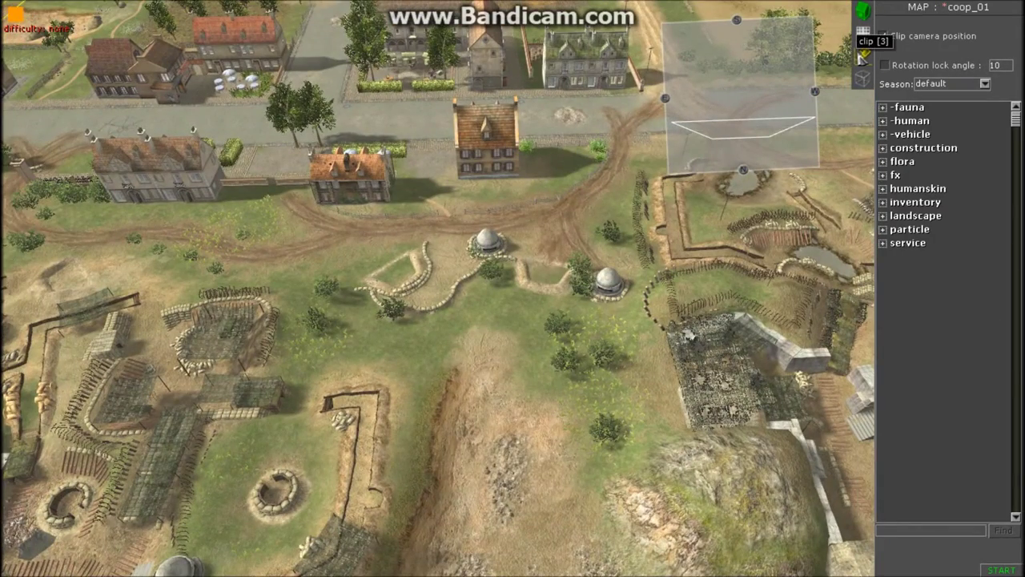
pyautogui.click(863, 56)
# Step: Select the [auto] clip preset and go to the map edge beside the cliff bunker and rocks
pyautogui.press('Right')
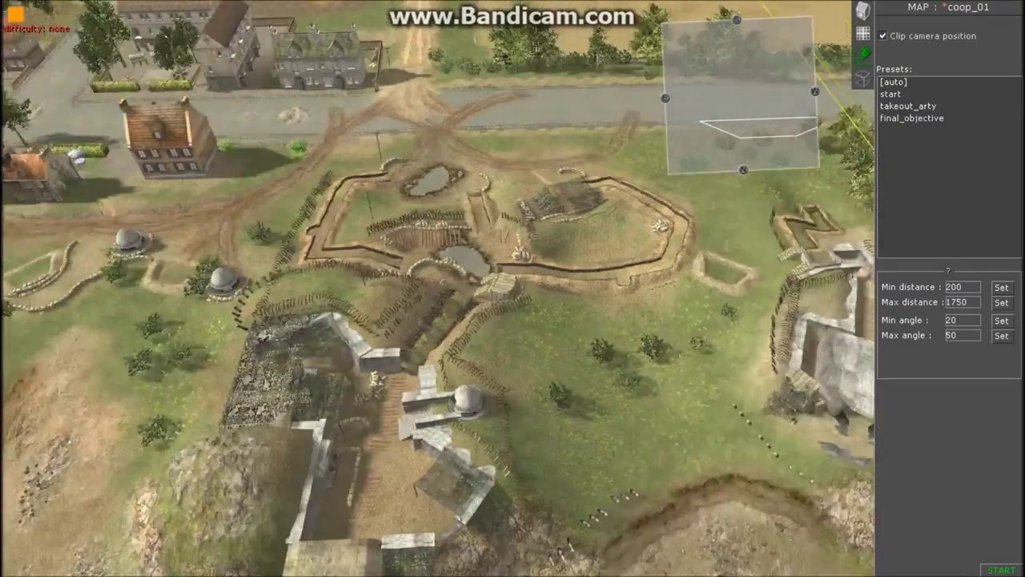
pyautogui.press('Right')
pyautogui.press('Left')
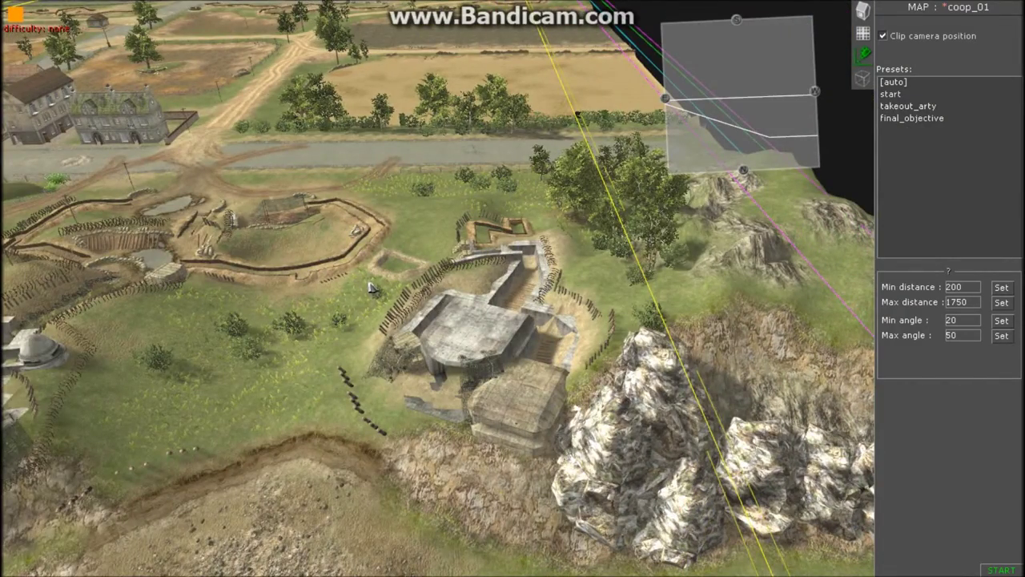
pyautogui.press('Left')
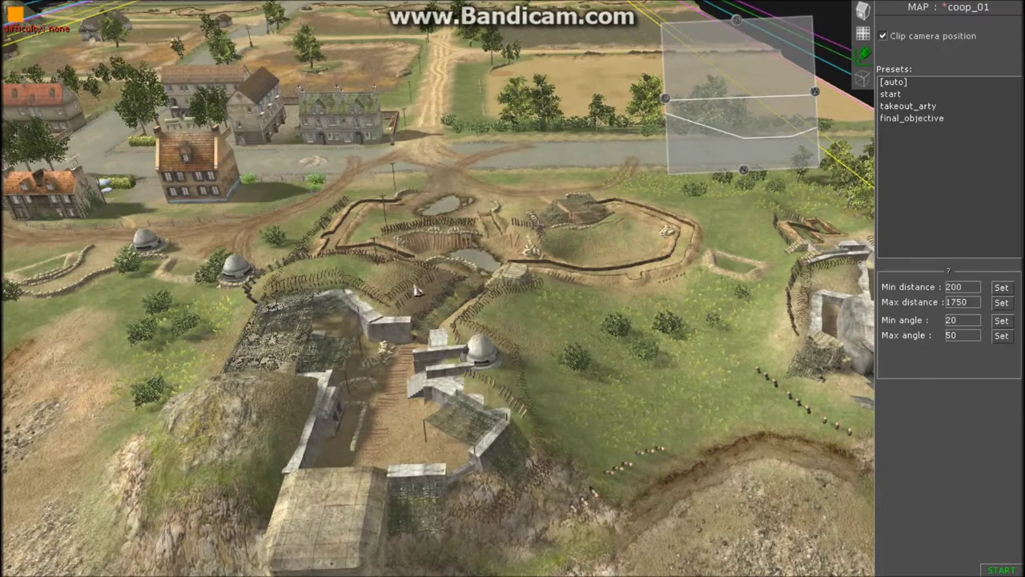
pyautogui.scroll(2, 417, 290)
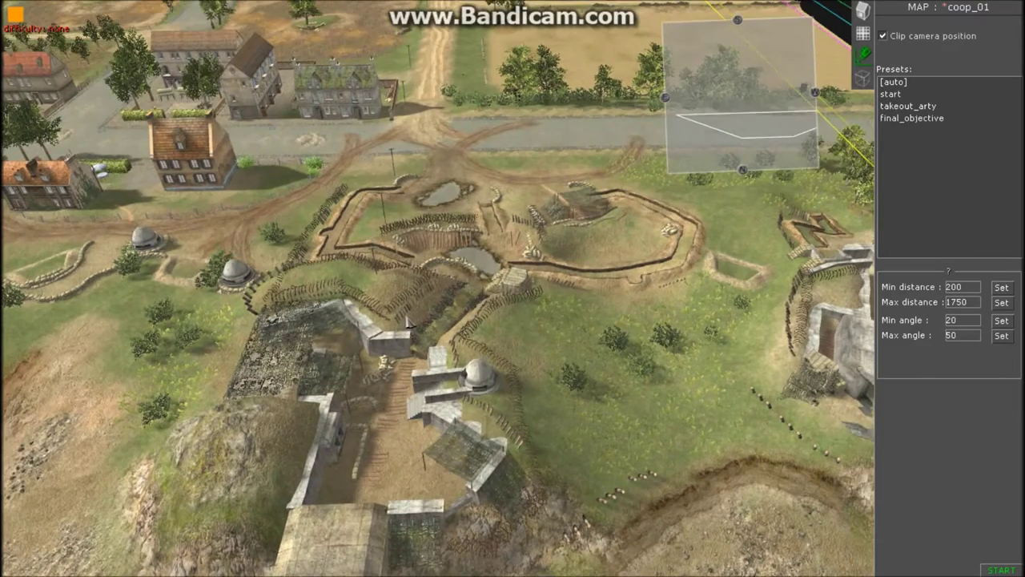
pyautogui.press('Right')
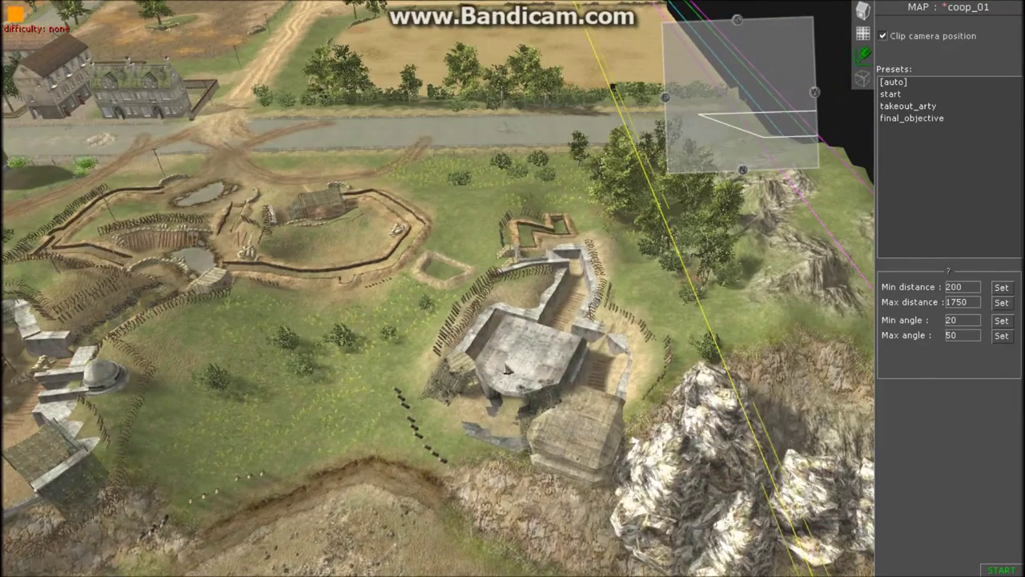
pyautogui.press('Right')
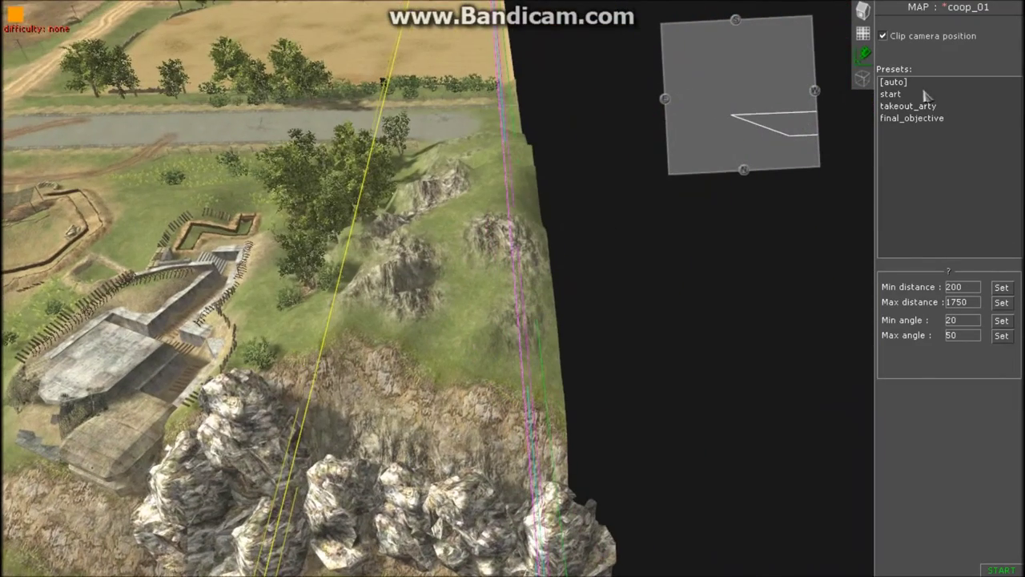
pyautogui.click(923, 83)
# Step: Move the magenta and cyan clip boundary outward beyond the terrain edge next to the rocky cliffs
pyautogui.moveTo(622, 257); pyautogui.dragTo(621, 272, button='middle')
pyautogui.press('Left')
pyautogui.press('Right')
pyautogui.moveTo(478, 300); pyautogui.dragTo(535, 315, button='middle')
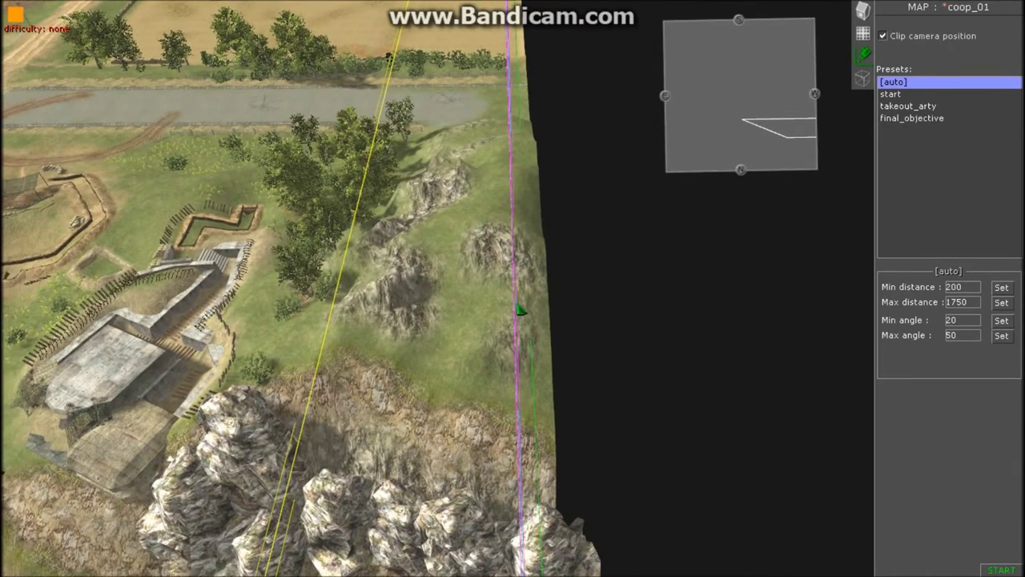
pyautogui.moveTo(518, 304); pyautogui.dragTo(716, 306)
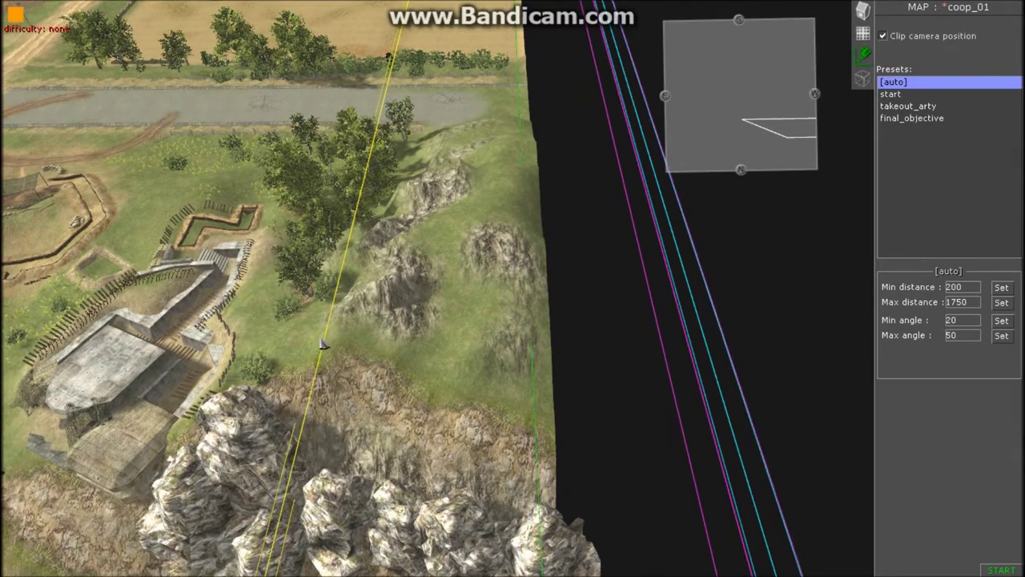
# Step: Move the yellow clip boundary by the trees outward past the terrain edge, close to the magenta and cyan lines
pyautogui.moveTo(30, 327); pyautogui.dragTo(563, 391, button='middle')
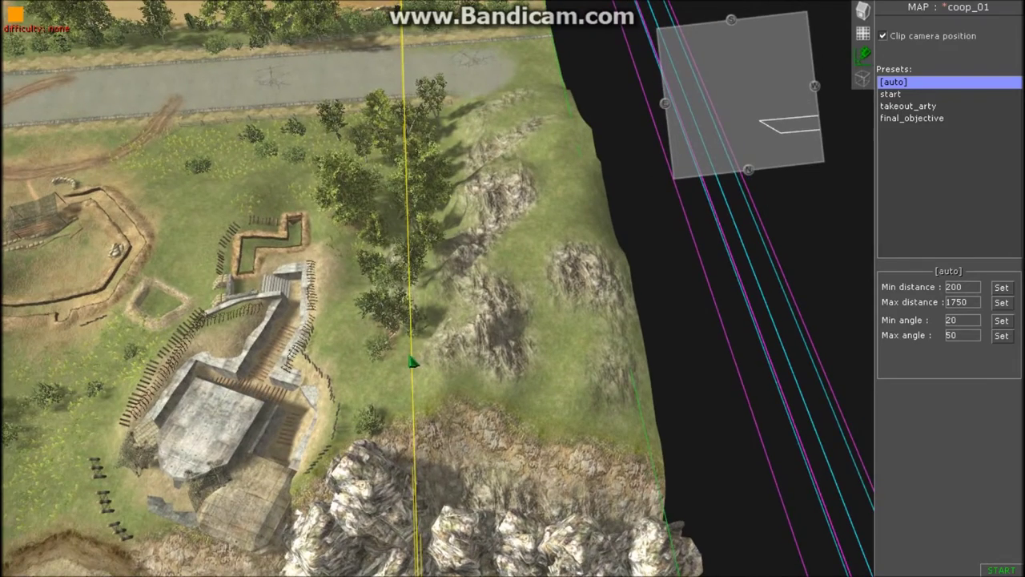
pyautogui.moveTo(415, 382); pyautogui.dragTo(724, 348)
pyautogui.moveTo(724, 348); pyautogui.dragTo(671, 364, button='middle')
# Step: Examine the moved clip boundaries along the terrain edge beside the cliffs at different camera distances
pyautogui.scroll(4, 671, 364)
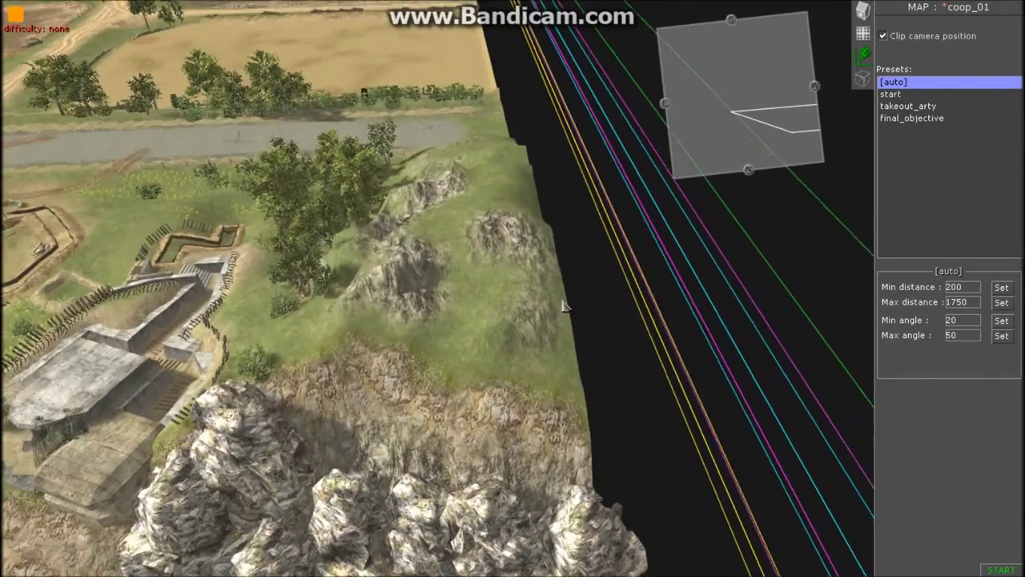
pyautogui.moveTo(564, 301); pyautogui.dragTo(550, 310, button='middle')
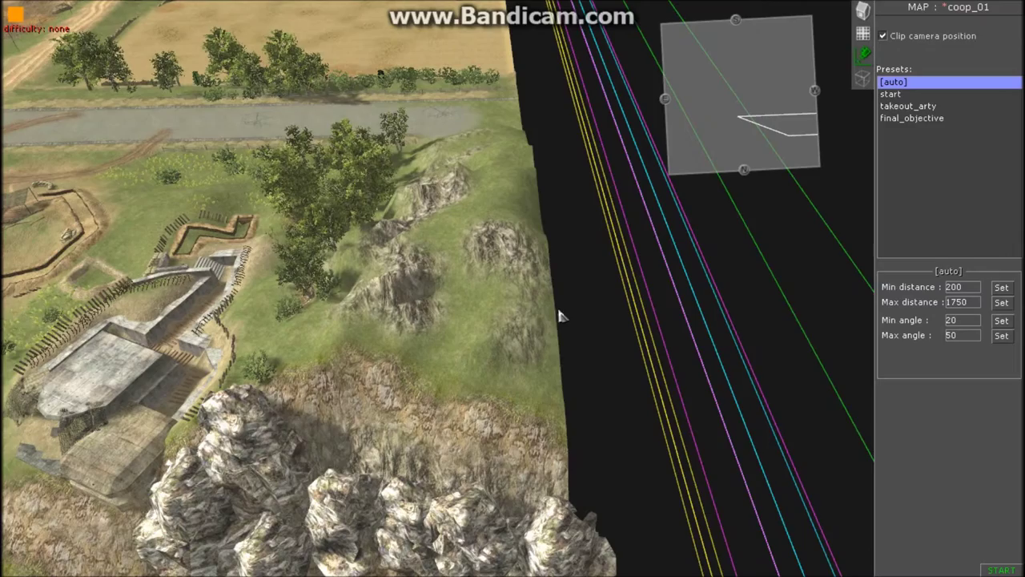
pyautogui.scroll(2, 666, 322)
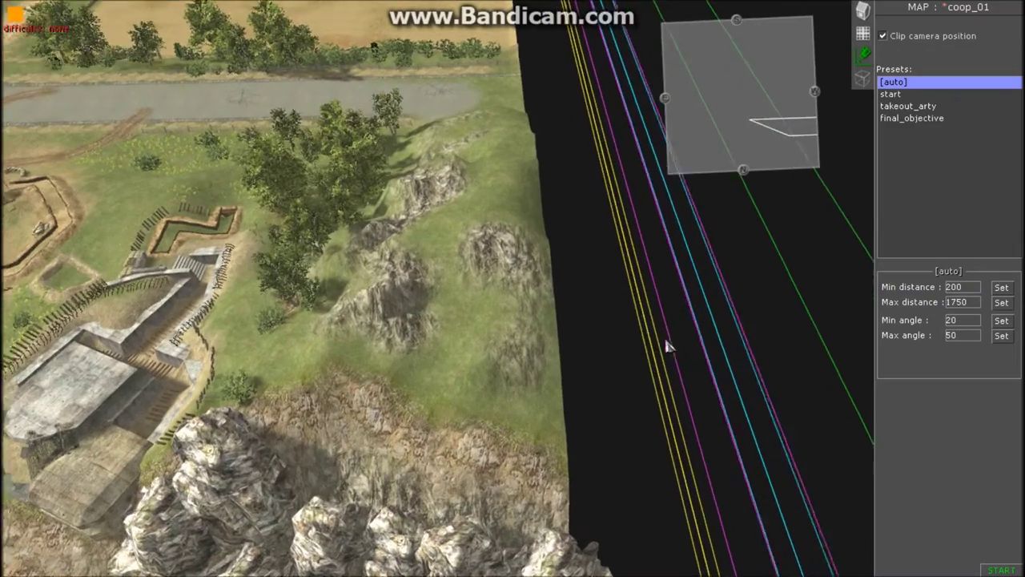
pyautogui.scroll(4, 664, 336)
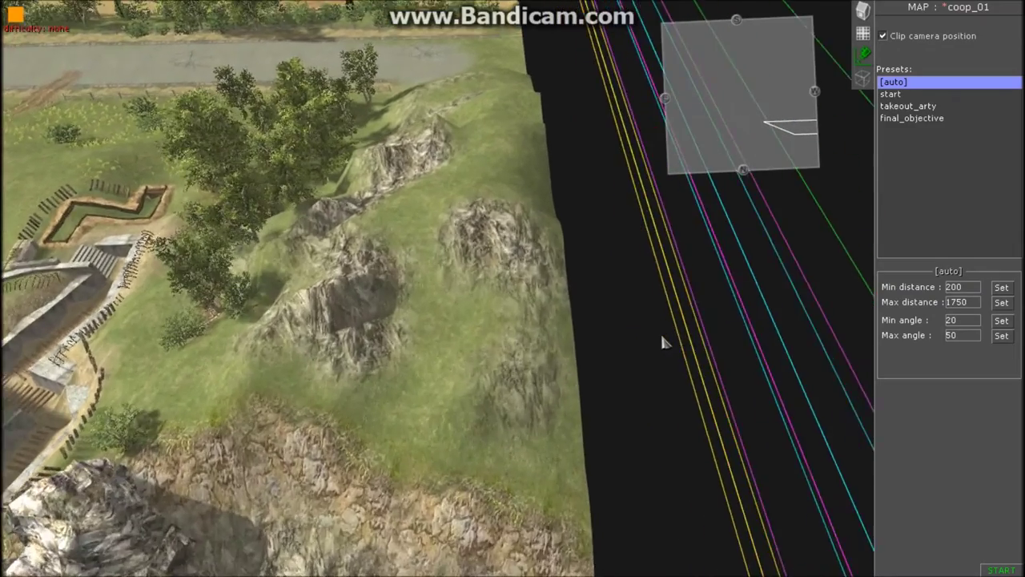
pyautogui.scroll(-2, 665, 332)
pyautogui.scroll(2, 671, 311)
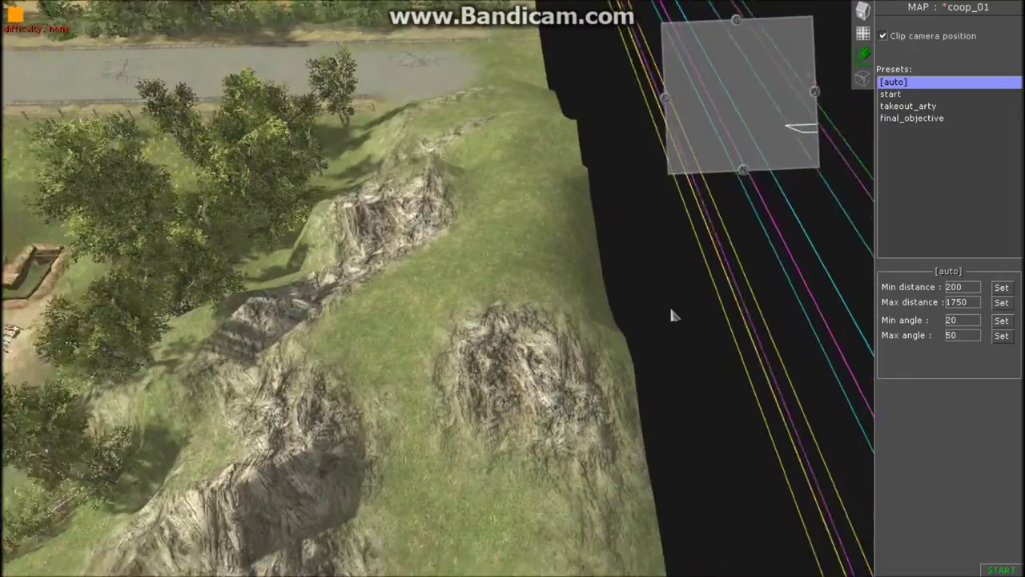
pyautogui.scroll(-3, 671, 315)
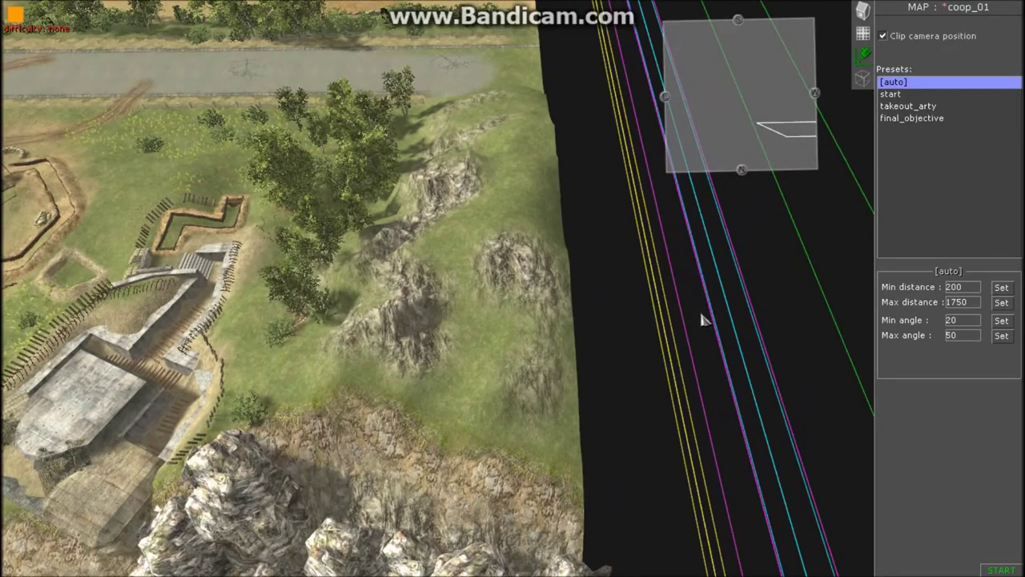
pyautogui.scroll(2, 657, 309)
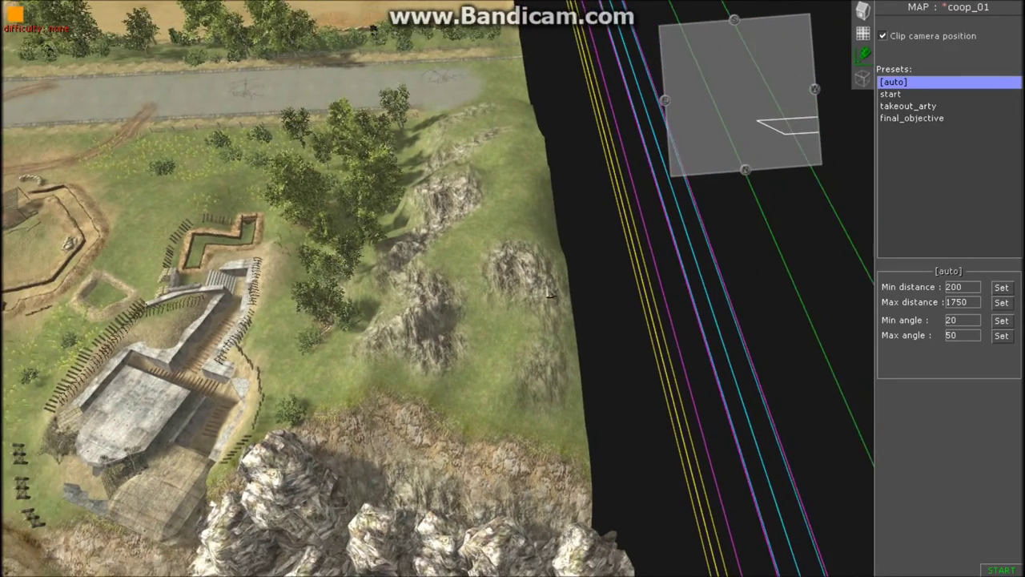
pyautogui.scroll(-3, 553, 296)
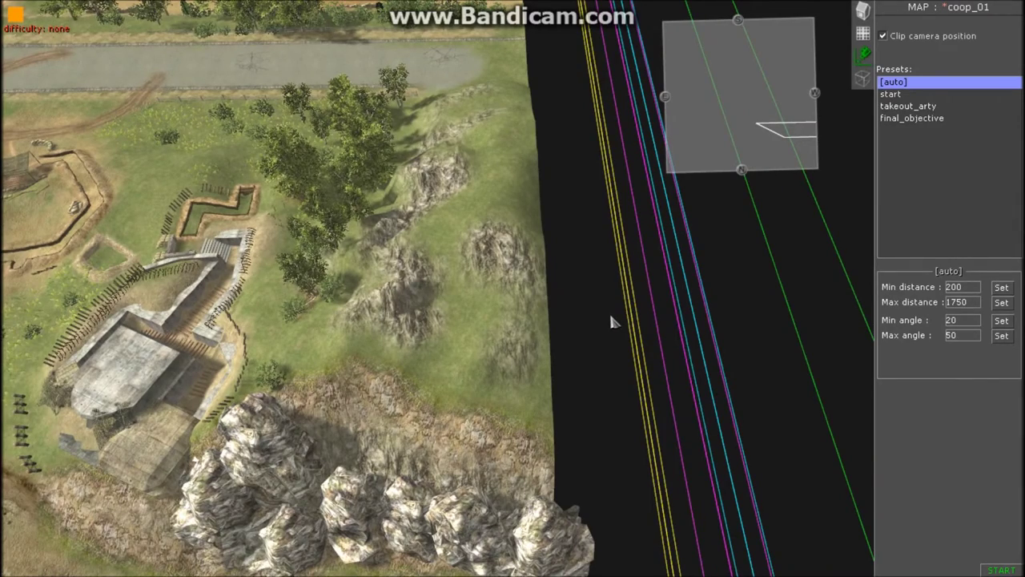
# Step: Go to the sea at the opposite map edge and move the magenta and cyan clip boundary outward past the green border
pyautogui.moveTo(601, 575)
pyautogui.moveTo(588, 542); pyautogui.dragTo(318, 178, button='middle')
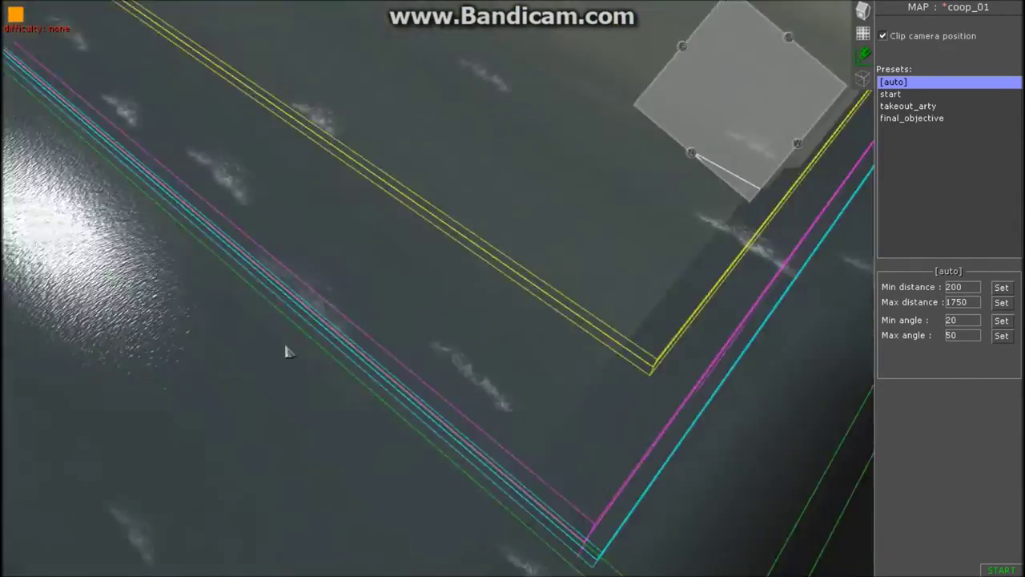
pyautogui.moveTo(447, 239); pyautogui.dragTo(491, 255, button='middle')
pyautogui.moveTo(517, 265); pyautogui.dragTo(252, 258)
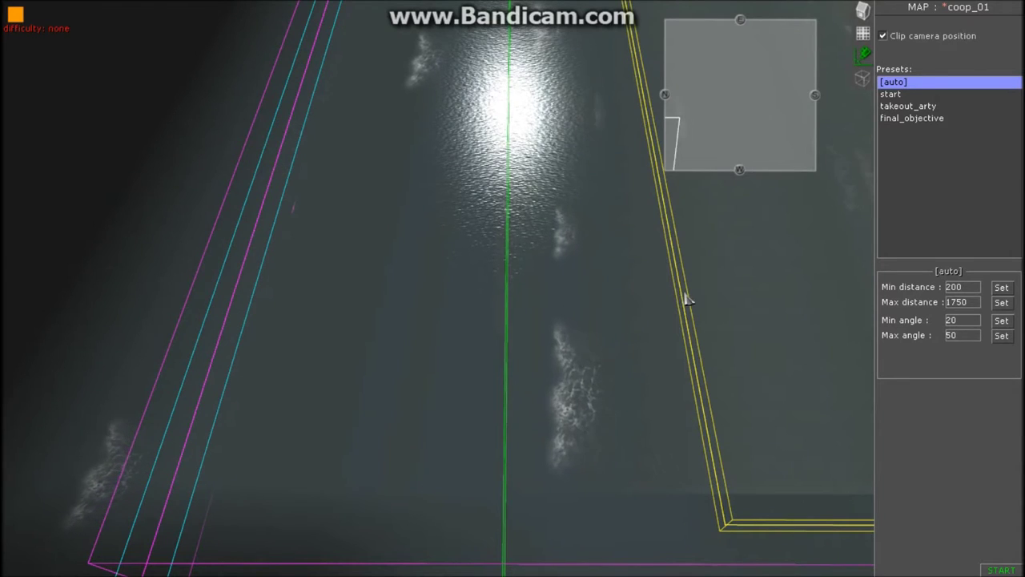
# Step: Move the yellow clip boundary at the sea edge outward, and shift it outward along the adjoining long side too
pyautogui.moveTo(684, 297); pyautogui.dragTo(369, 309)
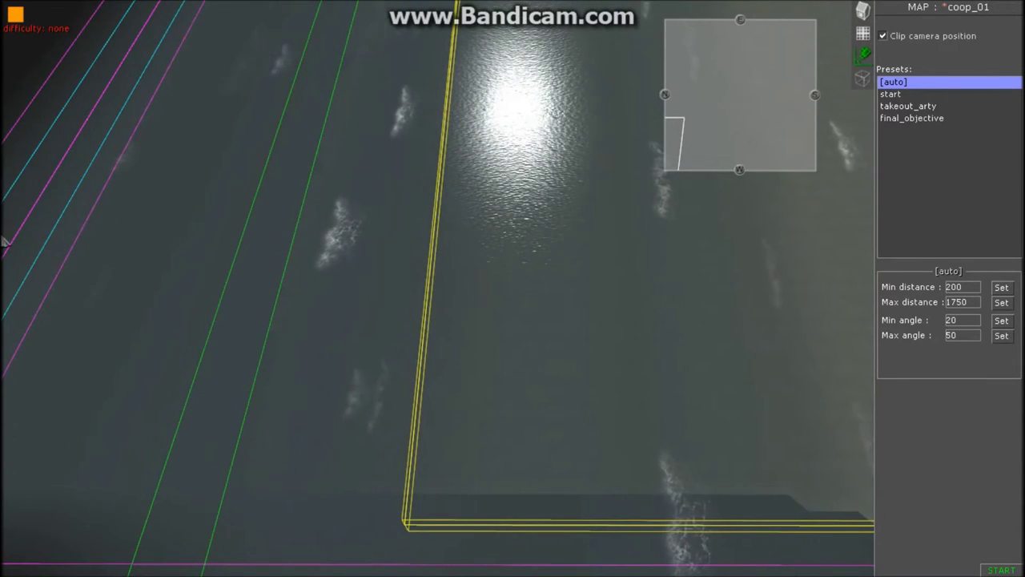
pyautogui.moveTo(4, 240)
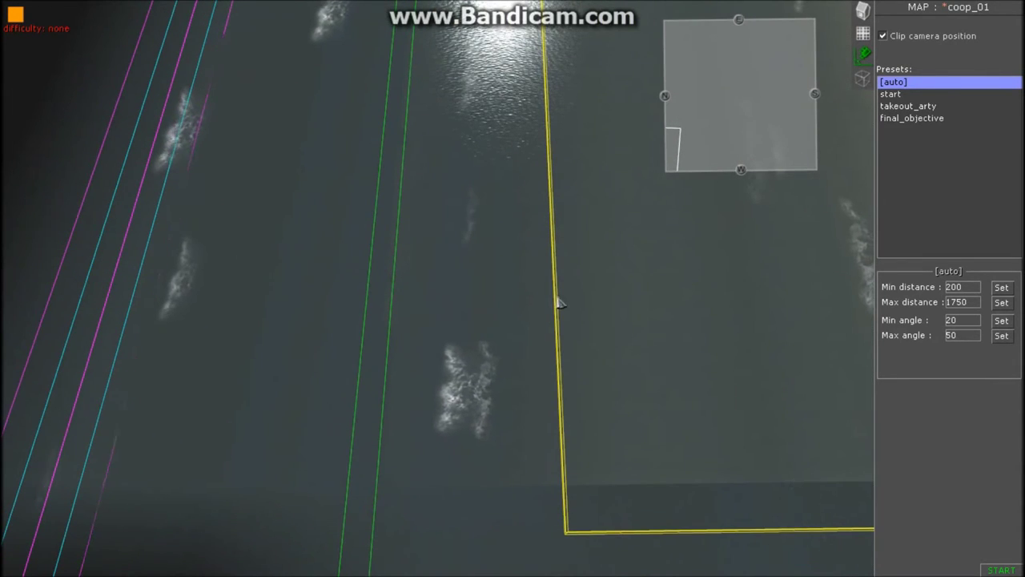
pyautogui.moveTo(563, 256); pyautogui.dragTo(549, 232, button='middle')
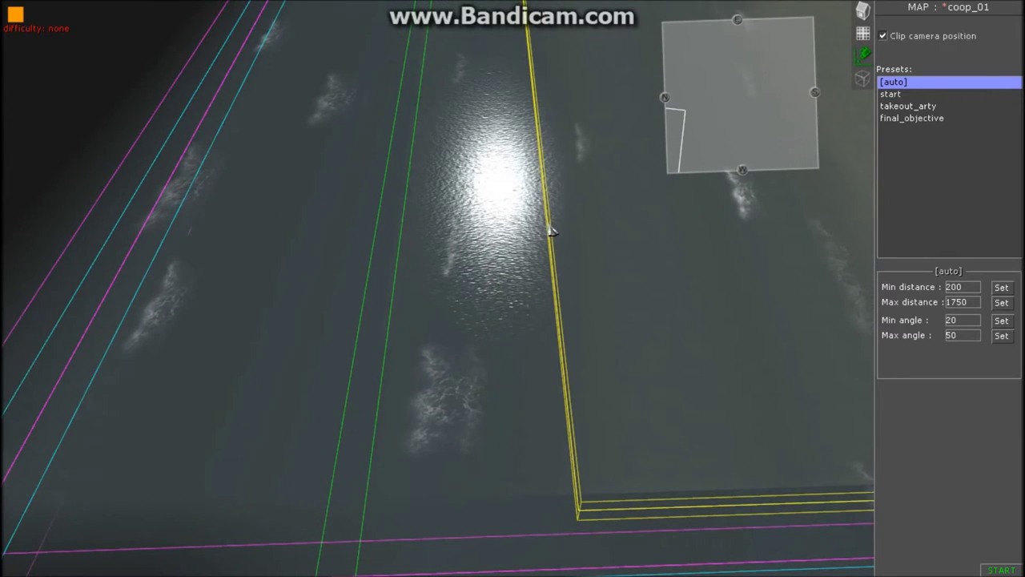
pyautogui.moveTo(544, 205); pyautogui.dragTo(229, 201)
pyautogui.moveTo(550, 2)
pyautogui.moveTo(476, 28); pyautogui.dragTo(201, 280)
pyautogui.moveTo(2, 280)
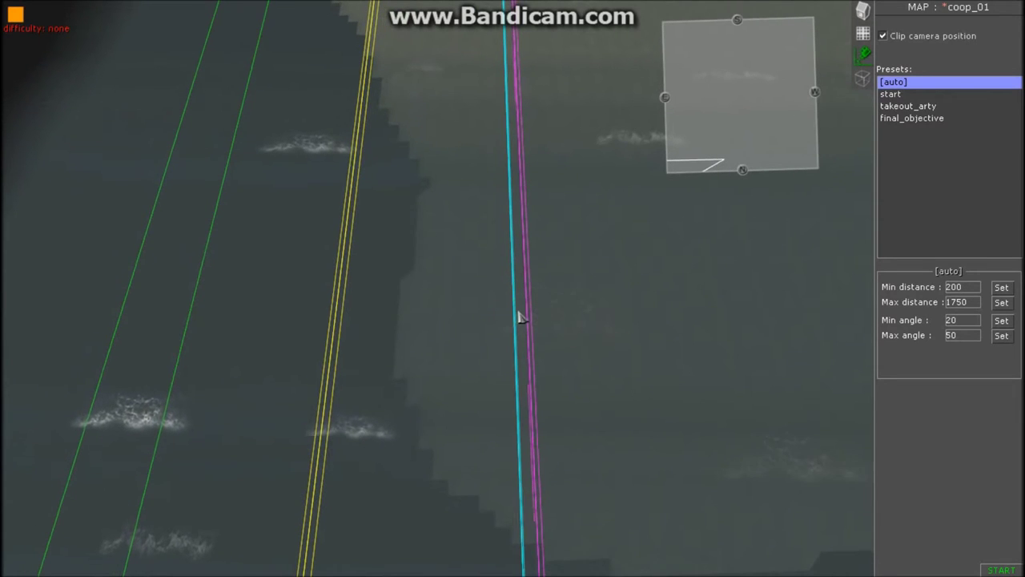
# Step: Along the adjoining long side, move the cyan clip boundary out to the green border and the magenta one just beyond the yellow line
pyautogui.moveTo(517, 318); pyautogui.dragTo(122, 307)
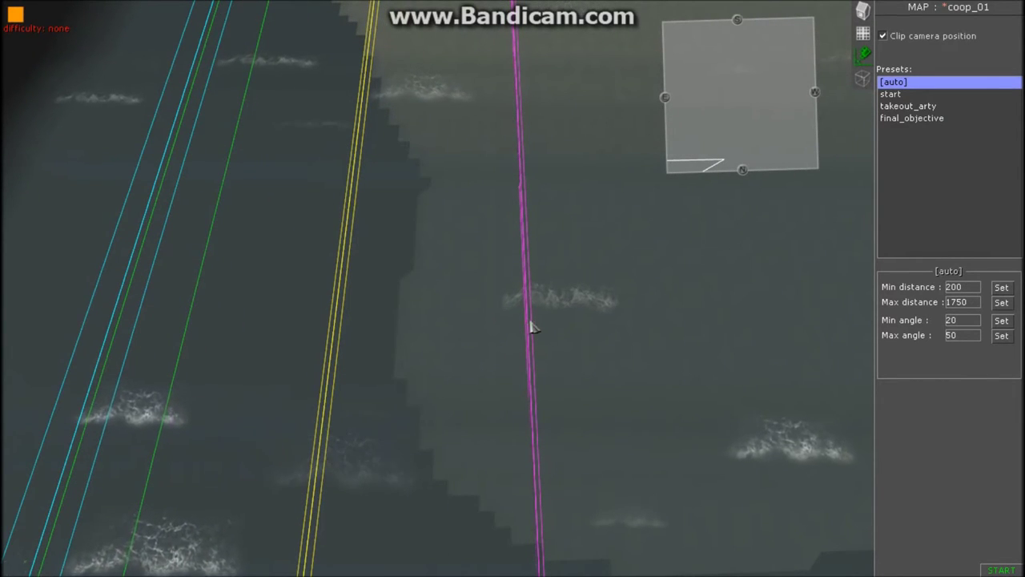
pyautogui.moveTo(532, 326); pyautogui.dragTo(274, 327)
pyautogui.moveTo(345, 5)
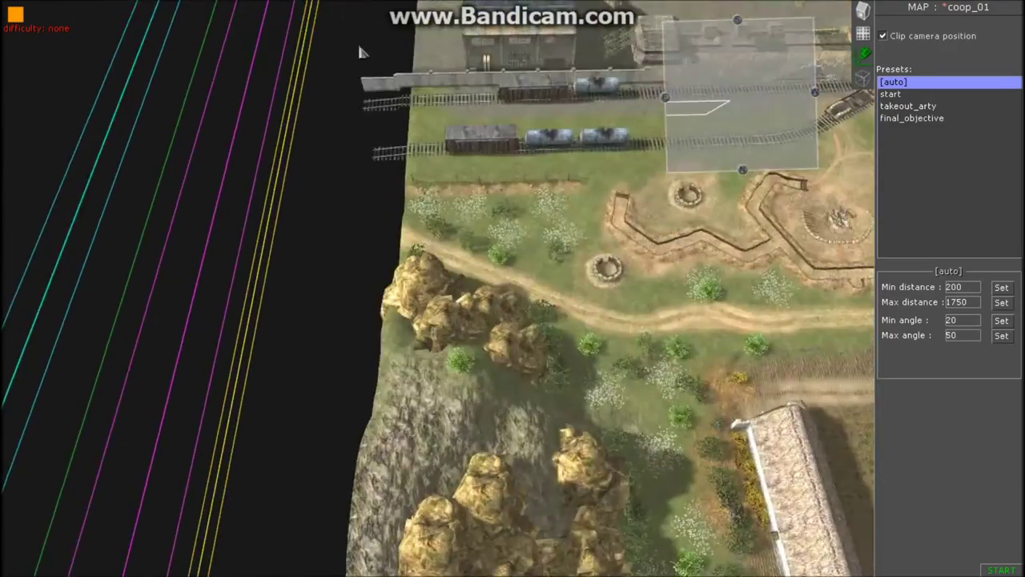
# Step: Examine the moved clip boundaries past the cliffs and along the inland end, and look over the industrial yard and town
pyautogui.moveTo(384, 243); pyautogui.dragTo(7, 284, button='middle')
pyautogui.moveTo(309, 572)
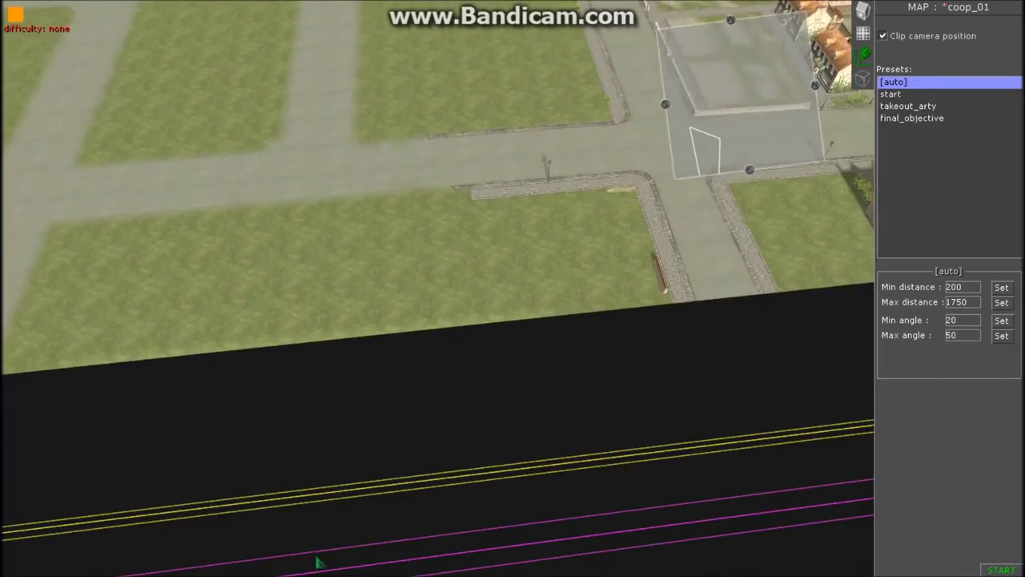
pyautogui.moveTo(309, 572); pyautogui.dragTo(326, 420, button='middle')
pyautogui.moveTo(232, 408); pyautogui.dragTo(252, 182, button='middle')
pyautogui.press('Up')
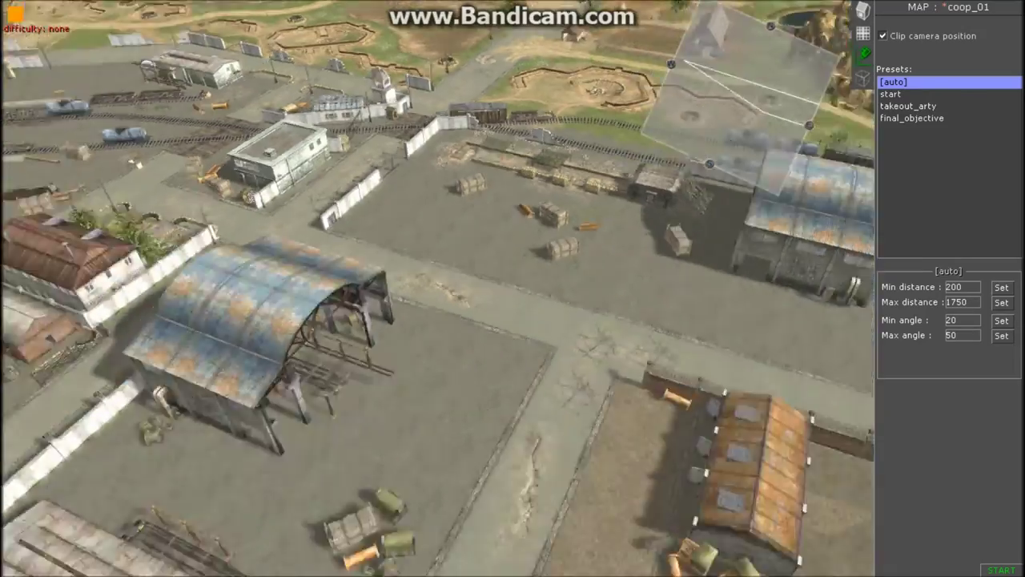
pyautogui.press('Down')
pyautogui.moveTo(216, 448); pyautogui.dragTo(96, 247, button='middle')
pyautogui.press('Left')
pyautogui.moveTo(231, 92); pyautogui.dragTo(572, 275, button='middle')
pyautogui.press('Right')
pyautogui.press('Right')
pyautogui.press('Up')
pyautogui.scroll(2, 572, 275)
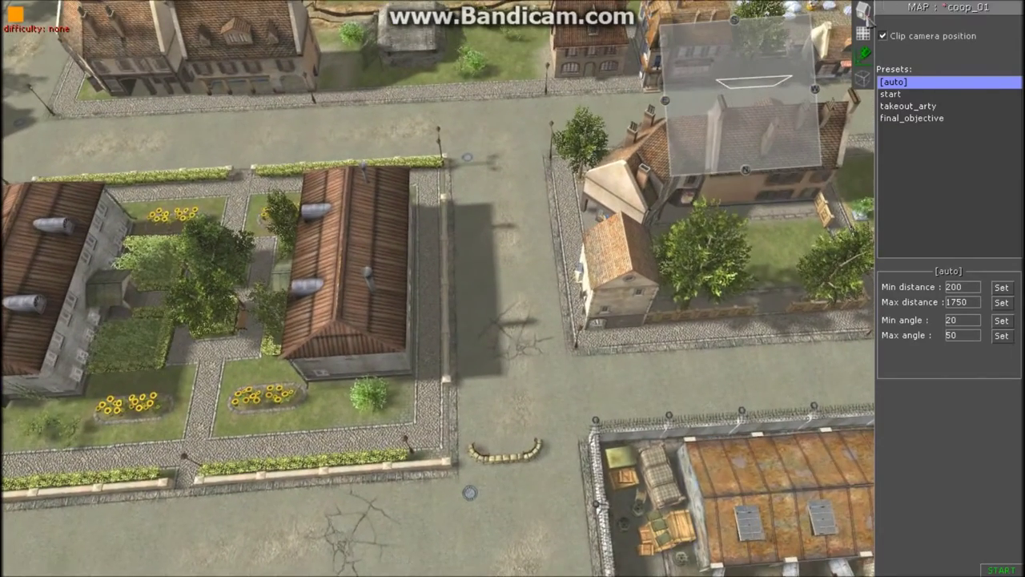
# Step: Turn off camera position clipping and pull the camera back over the fields until the map is seen from town to beach
pyautogui.scroll(-2, 606, 399)
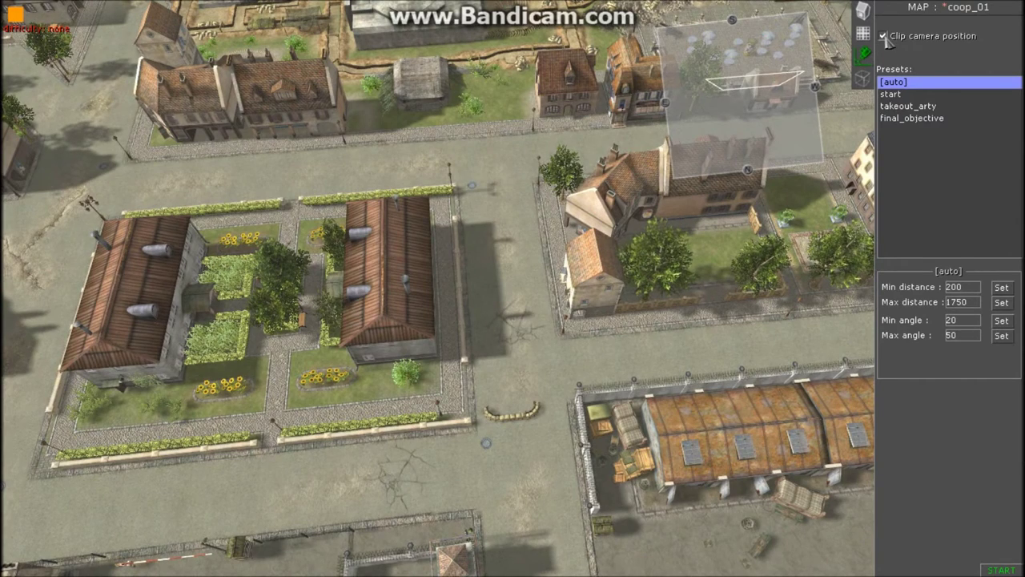
pyautogui.scroll(-2, 457, 246)
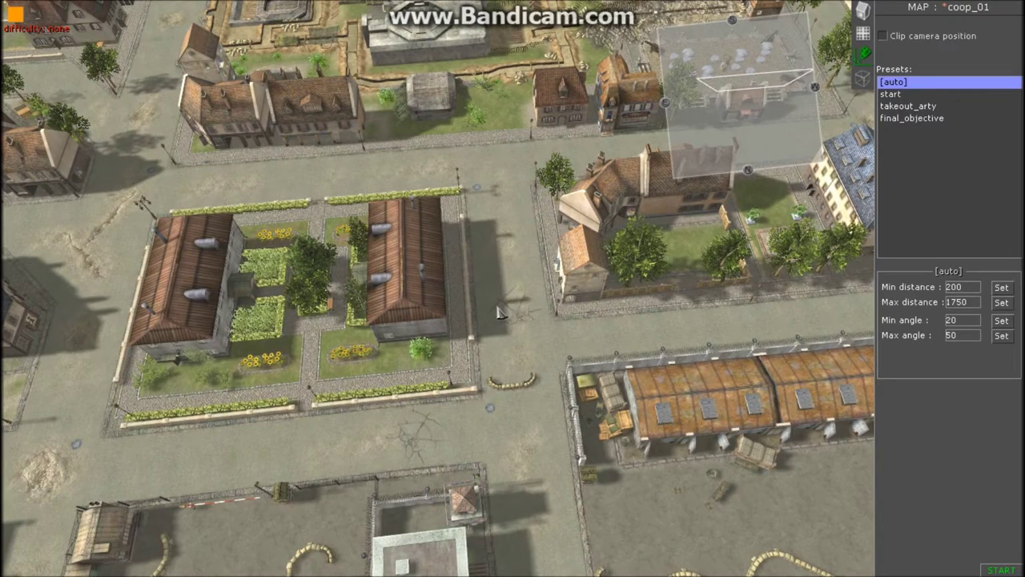
pyautogui.scroll(2, 496, 312)
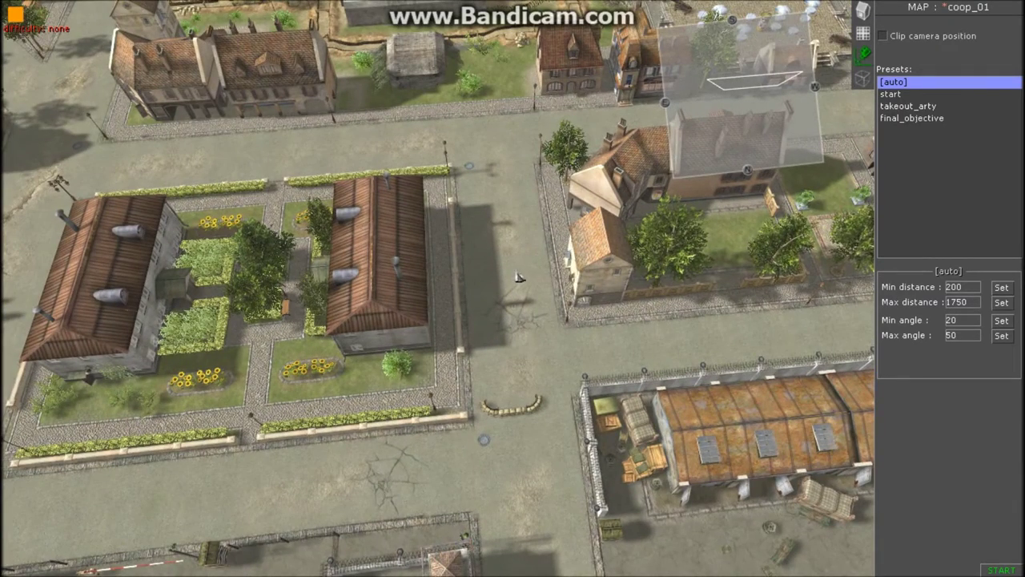
pyautogui.scroll(-1, 516, 283)
pyautogui.moveTo(516, 284); pyautogui.dragTo(522, 323, button='middle')
pyautogui.press('Up')
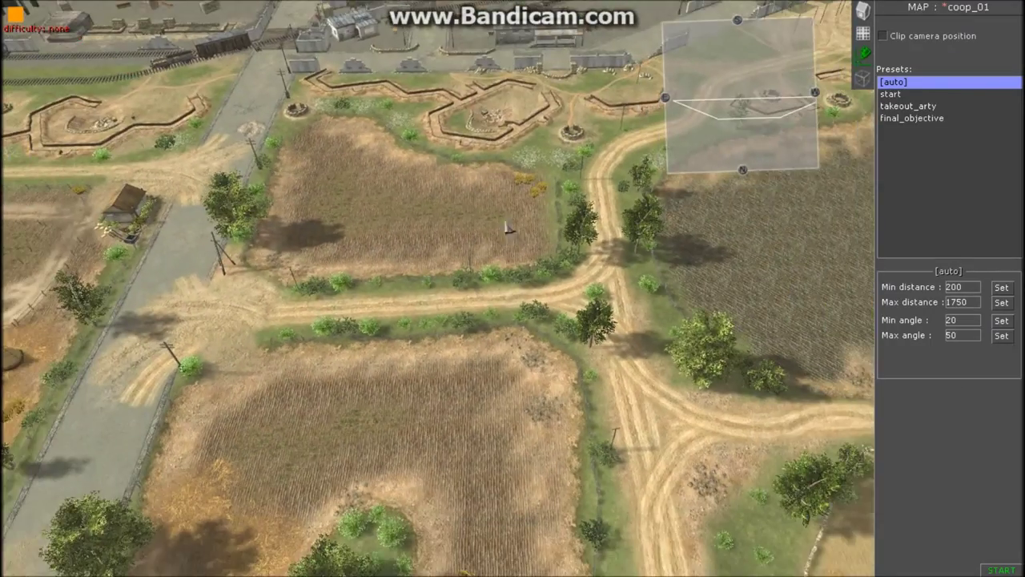
pyautogui.scroll(-4, 475, 230)
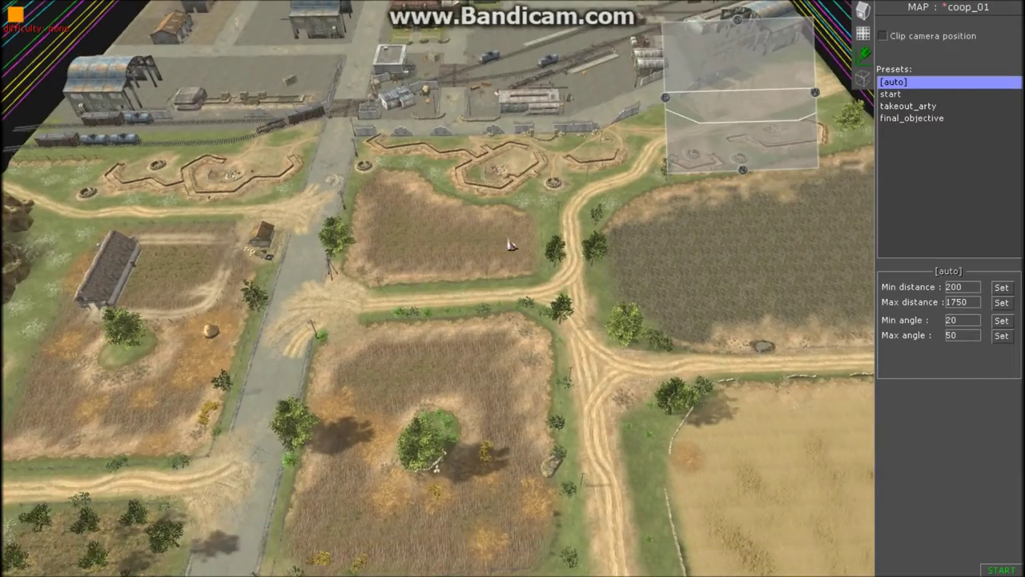
pyautogui.scroll(-5, 521, 244)
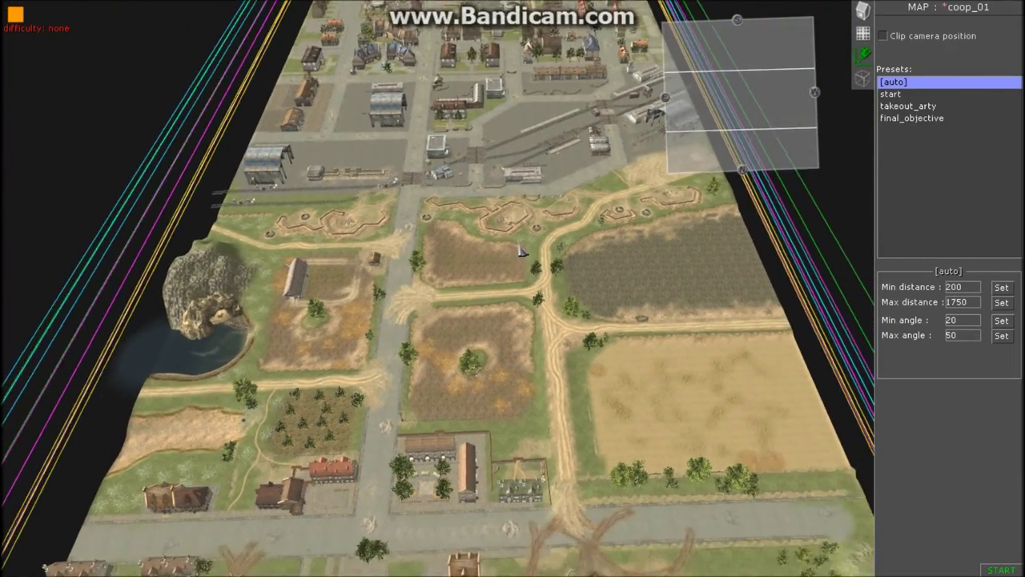
pyautogui.scroll(-5, 522, 252)
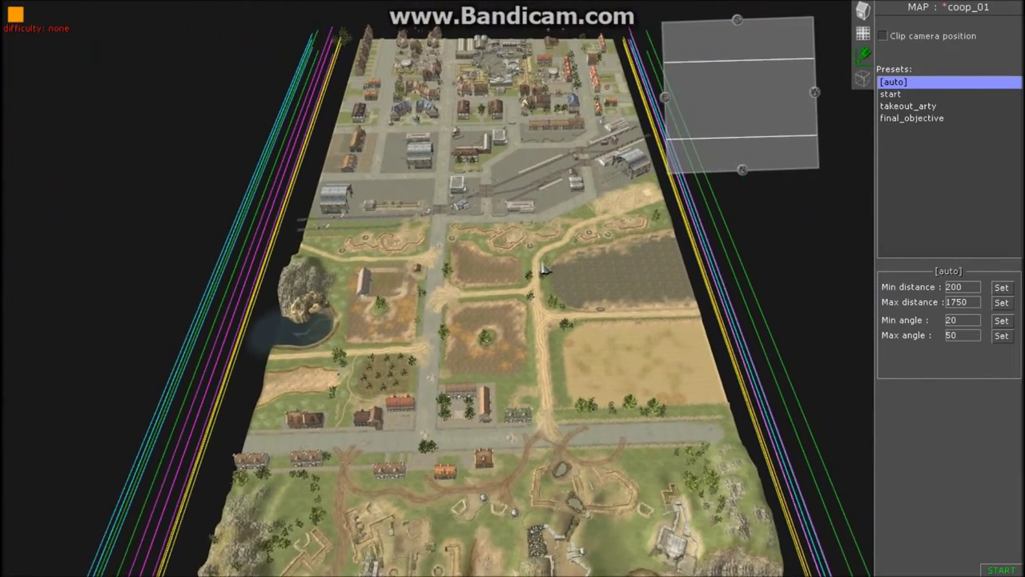
pyautogui.scroll(-5, 543, 263)
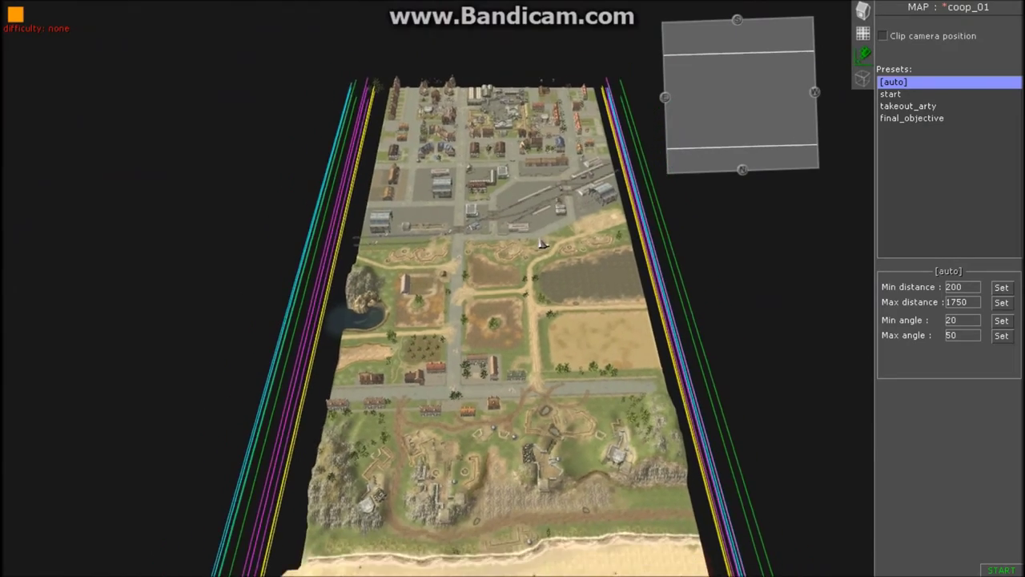
# Step: Examine the whole map and its clip boundaries from above, from the sea to the empty inland end
pyautogui.moveTo(539, 238); pyautogui.dragTo(469, 288, button='middle')
pyautogui.scroll(-3, 469, 285)
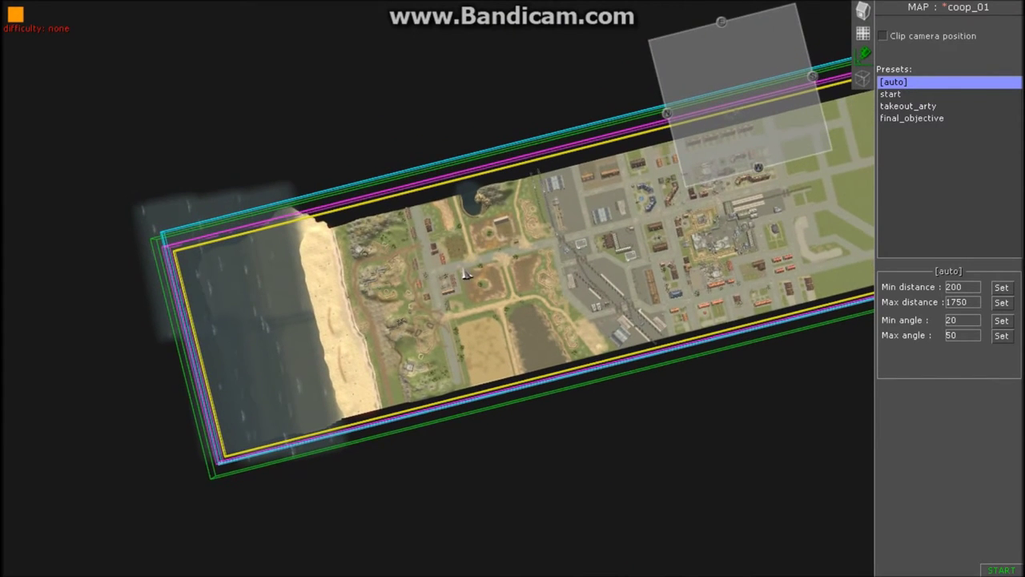
pyautogui.moveTo(471, 273); pyautogui.dragTo(512, 274, button='middle')
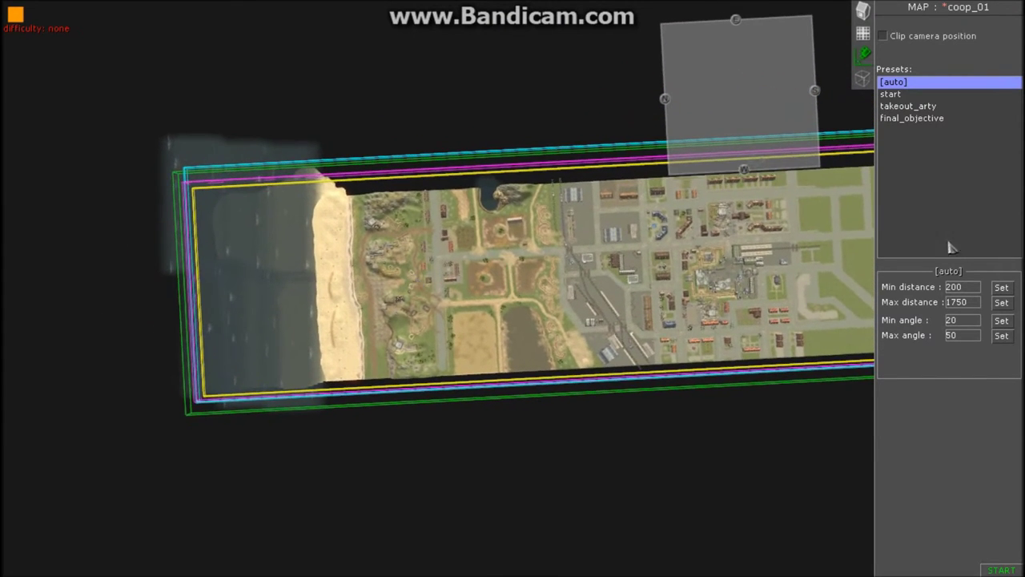
pyautogui.moveTo(1024, 253)
pyautogui.press('Left')
pyautogui.moveTo(324, 287); pyautogui.dragTo(326, 287, button='middle')
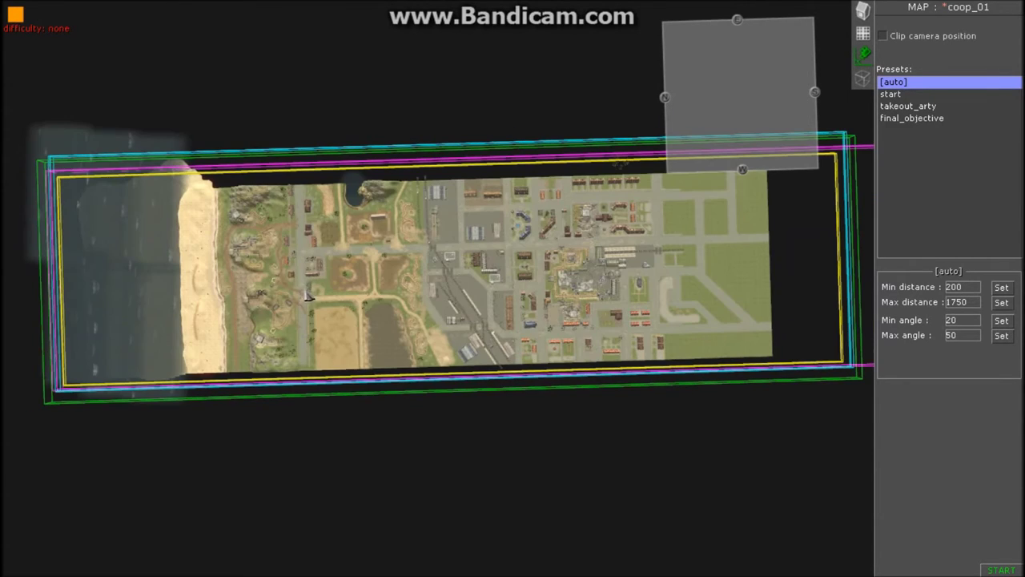
pyautogui.moveTo(364, 292); pyautogui.dragTo(361, 295, button='middle')
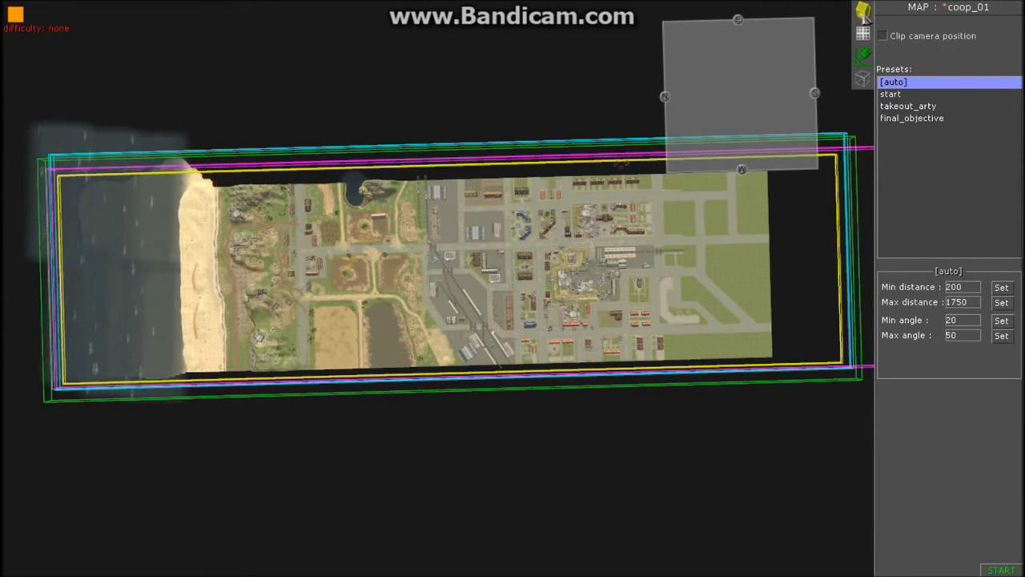
# Step: Switch from the camera settings to object editing while keeping the whole map in view from above
pyautogui.click(863, 11)
pyautogui.scroll(-2, 671, 201)
pyautogui.scroll(-3, 679, 207)
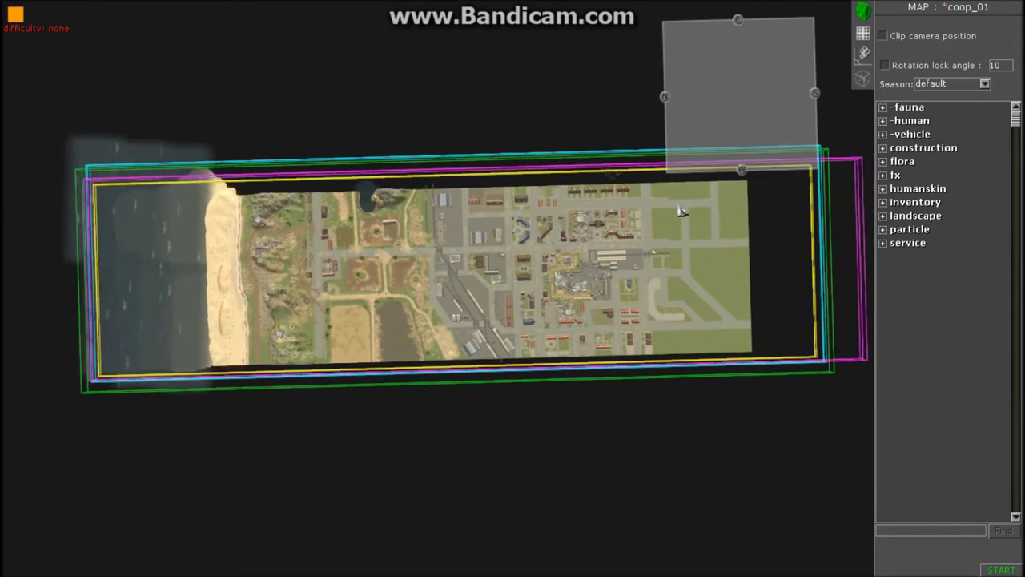
pyautogui.moveTo(756, 259)
pyautogui.mouseDown(button='middle')
pyautogui.moveTo(726, 266)
pyautogui.moveTo(759, 265)
pyautogui.mouseUp(button='middle')
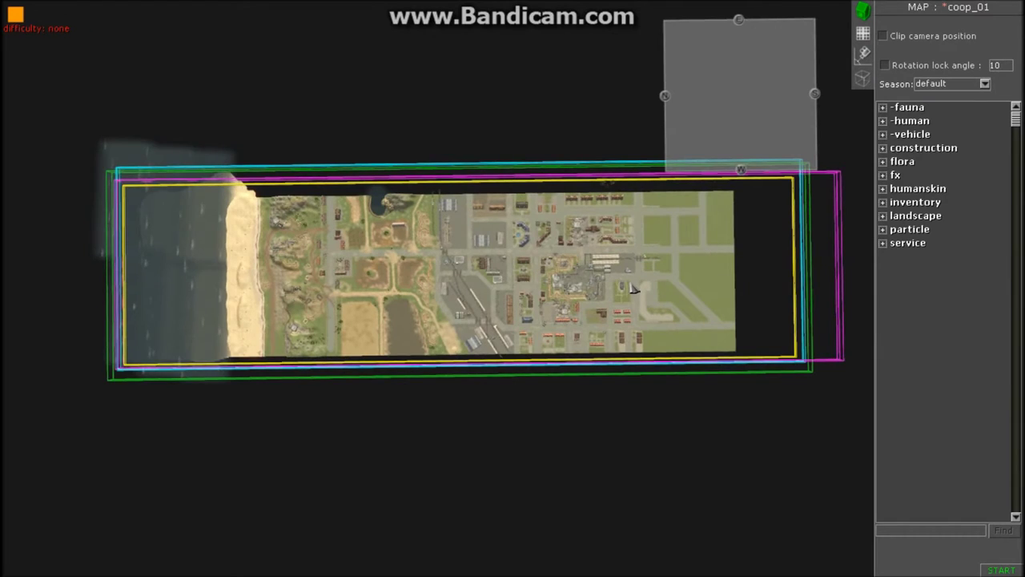
pyautogui.moveTo(630, 287); pyautogui.dragTo(635, 288, button='middle')
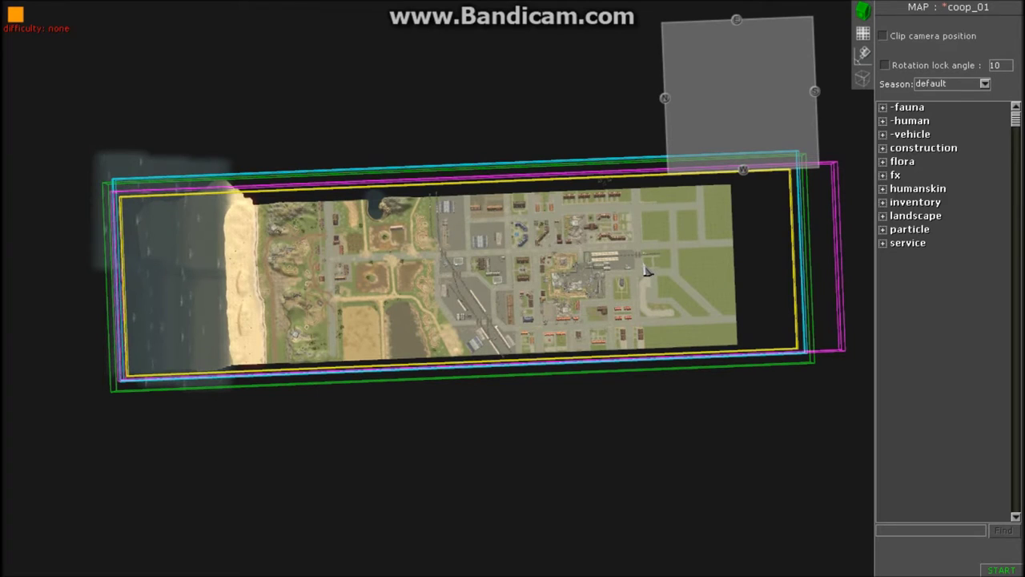
# Step: Orient the overhead map view with the sea uppermost and look over the beach landing area
pyautogui.moveTo(664, 280); pyautogui.dragTo(392, 81, button='middle')
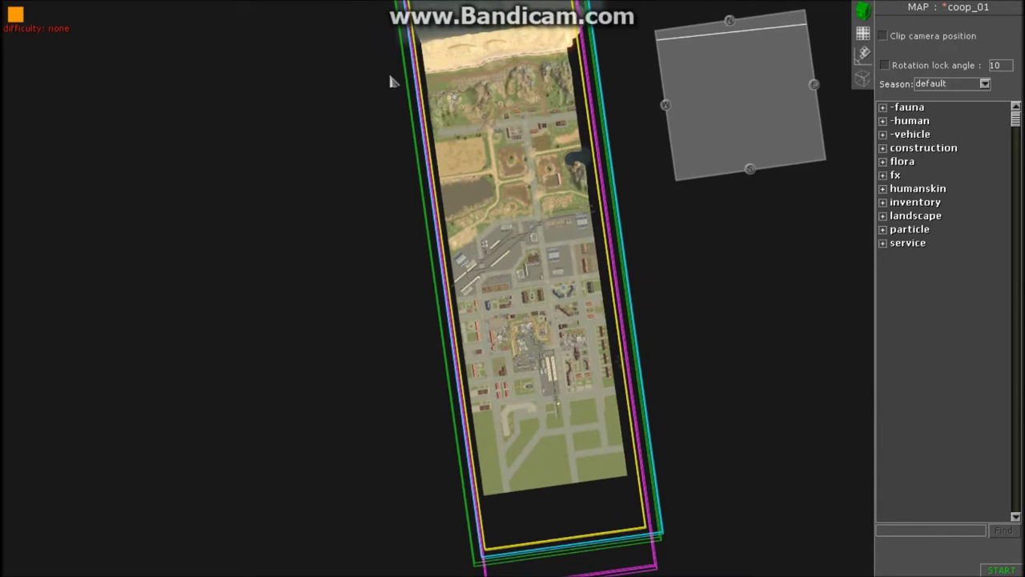
pyautogui.moveTo(433, 181); pyautogui.dragTo(481, 101, button='middle')
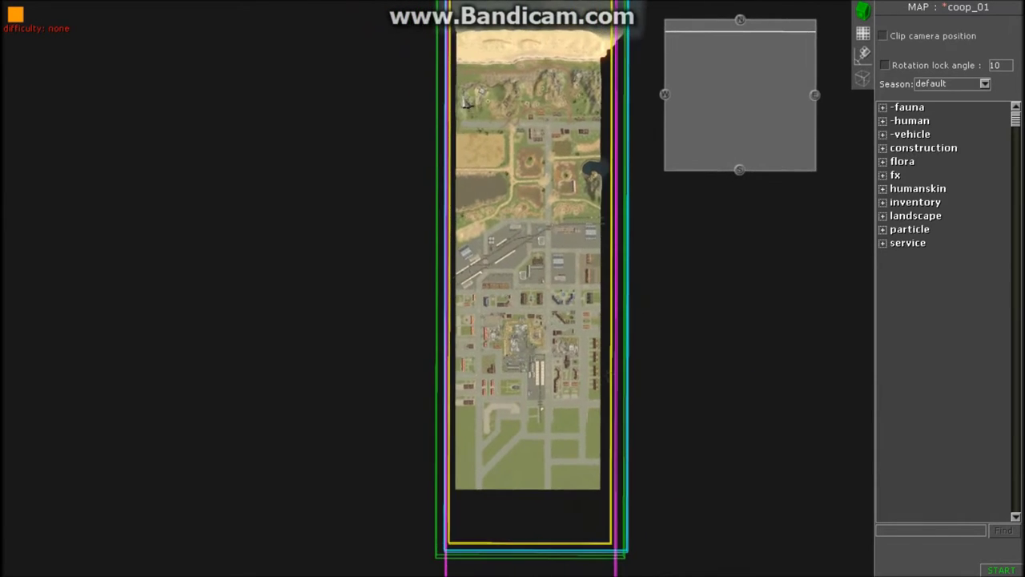
pyautogui.press('Up')
pyautogui.moveTo(531, 163); pyautogui.dragTo(549, 243, button='middle')
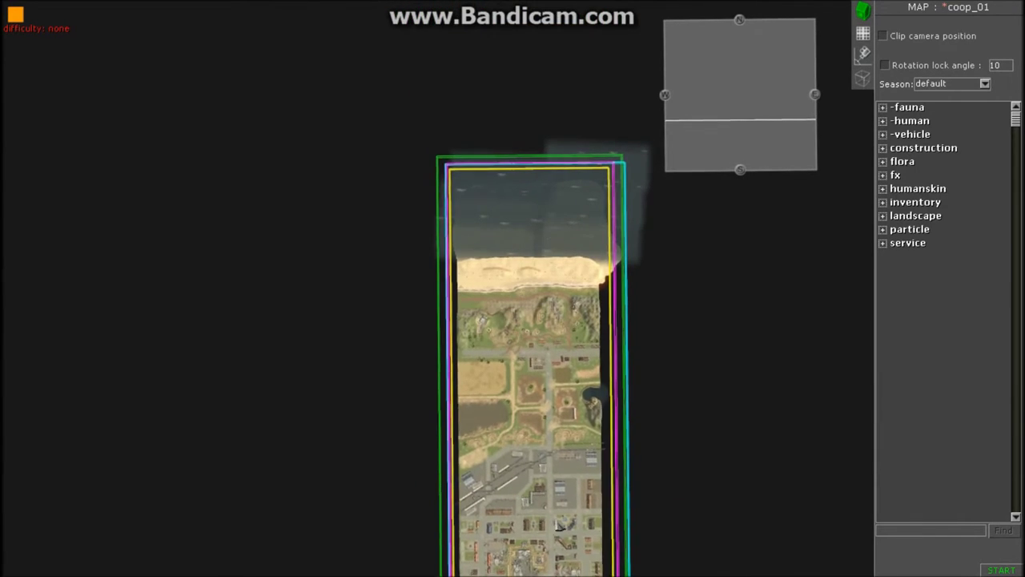
pyautogui.press('Down')
pyautogui.press('Up')
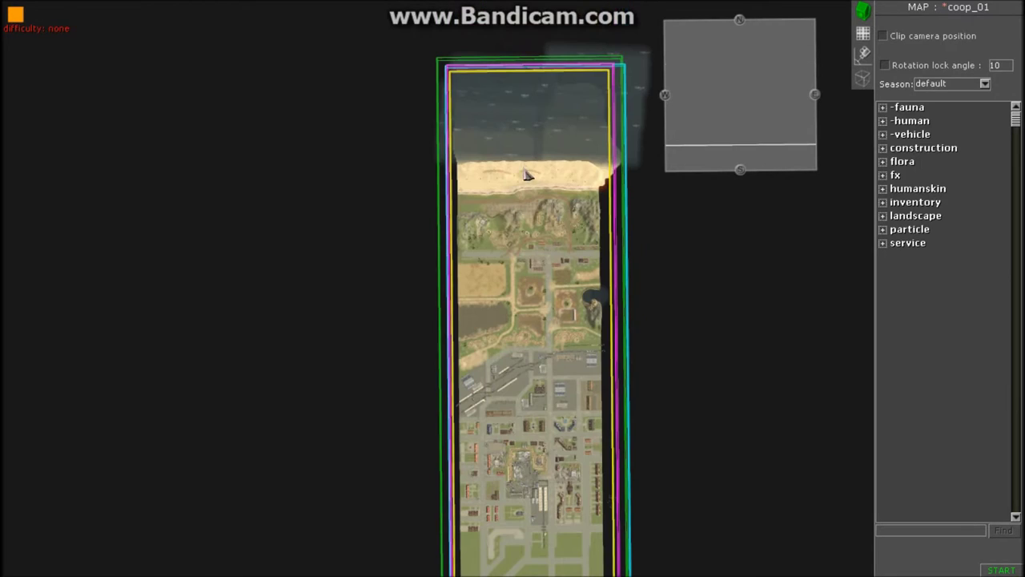
pyautogui.moveTo(525, 174); pyautogui.dragTo(516, 221, button='middle')
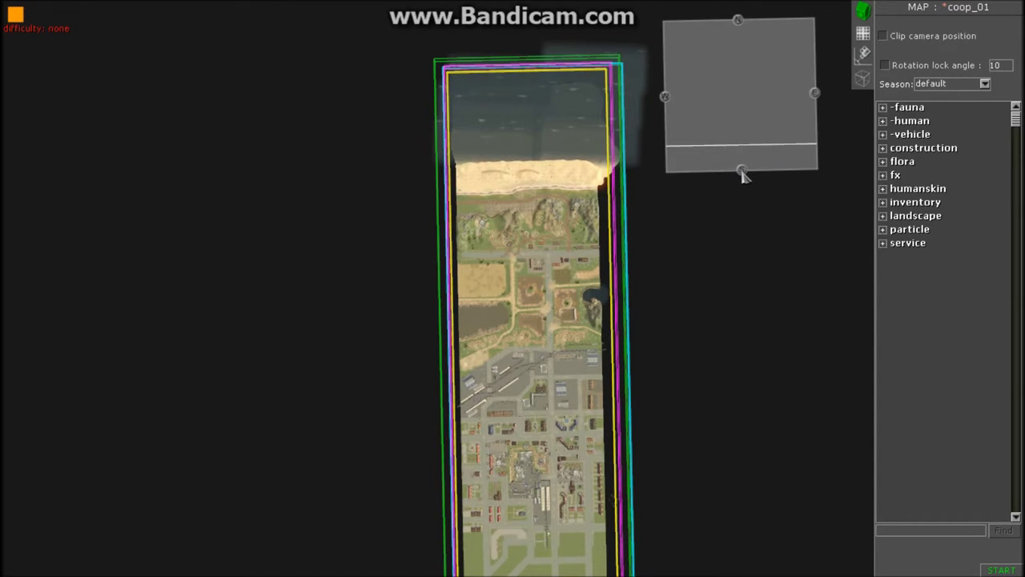
# Step: Survey the map's full length from the beach through the fields and town to the inland green area
pyautogui.scroll(-3, 505, 308)
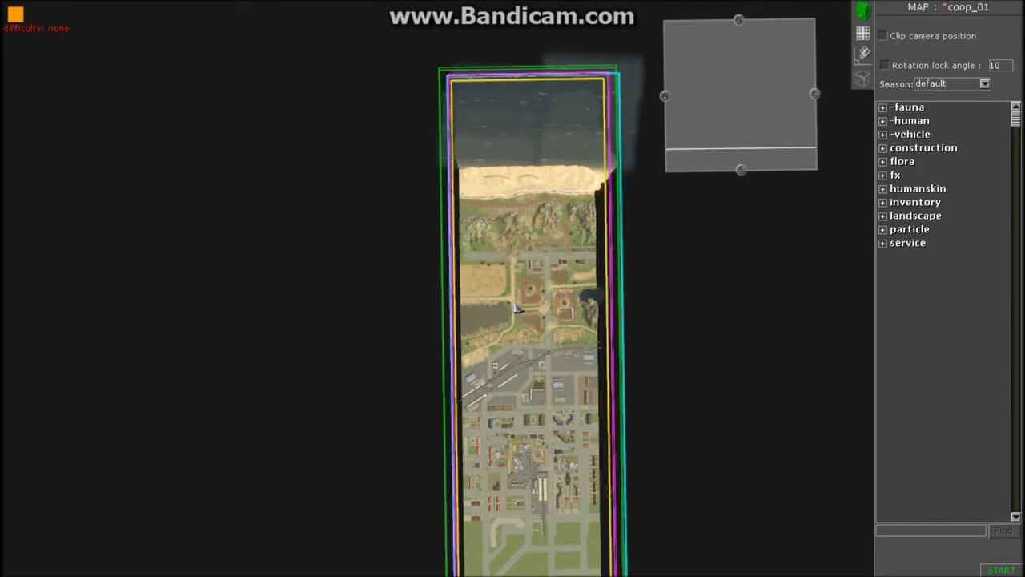
pyautogui.moveTo(519, 346); pyautogui.dragTo(530, 133, button='middle')
pyautogui.moveTo(494, 6); pyautogui.dragTo(495, 122)
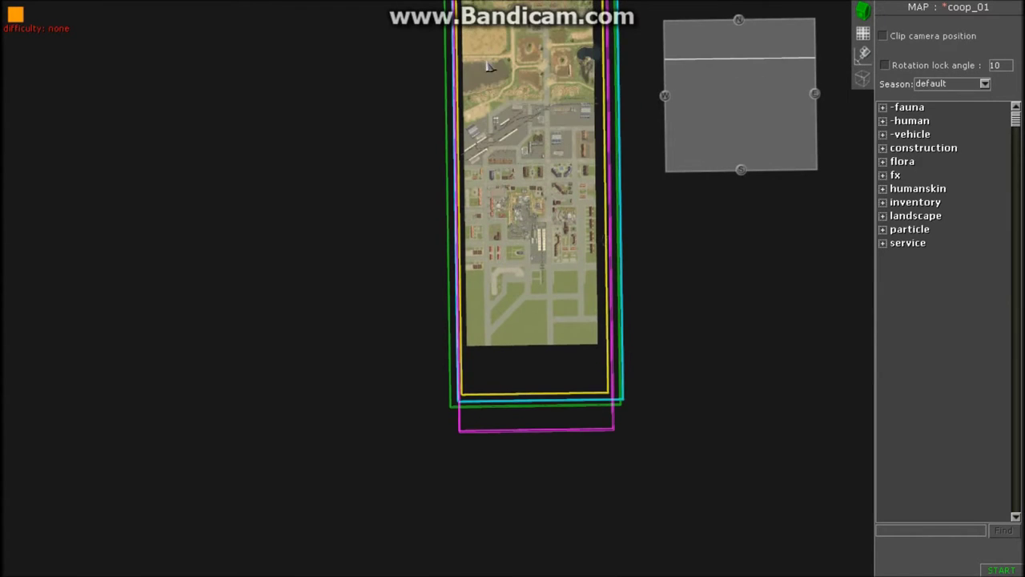
pyautogui.moveTo(473, 3)
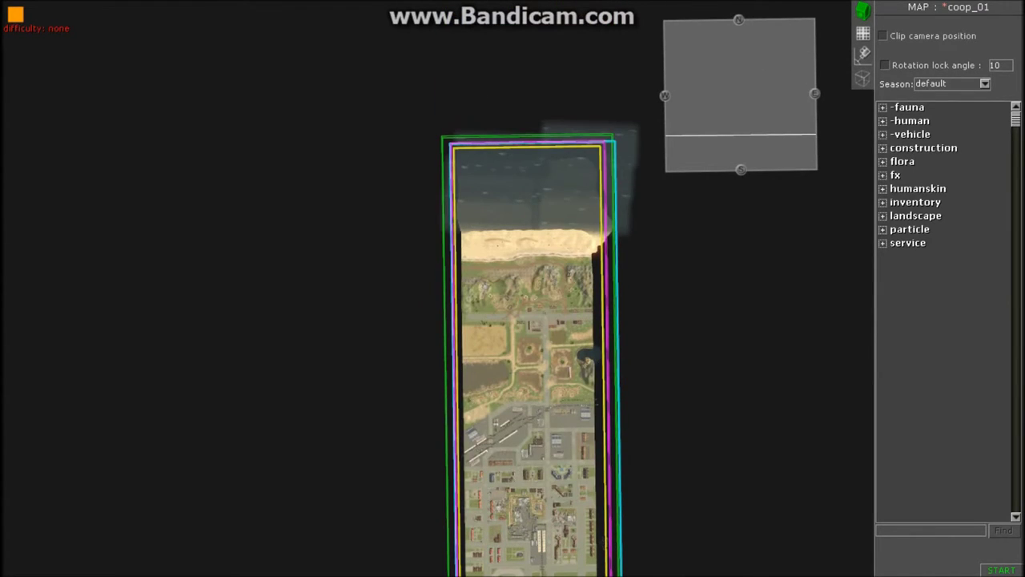
pyautogui.moveTo(506, 487); pyautogui.dragTo(494, 71)
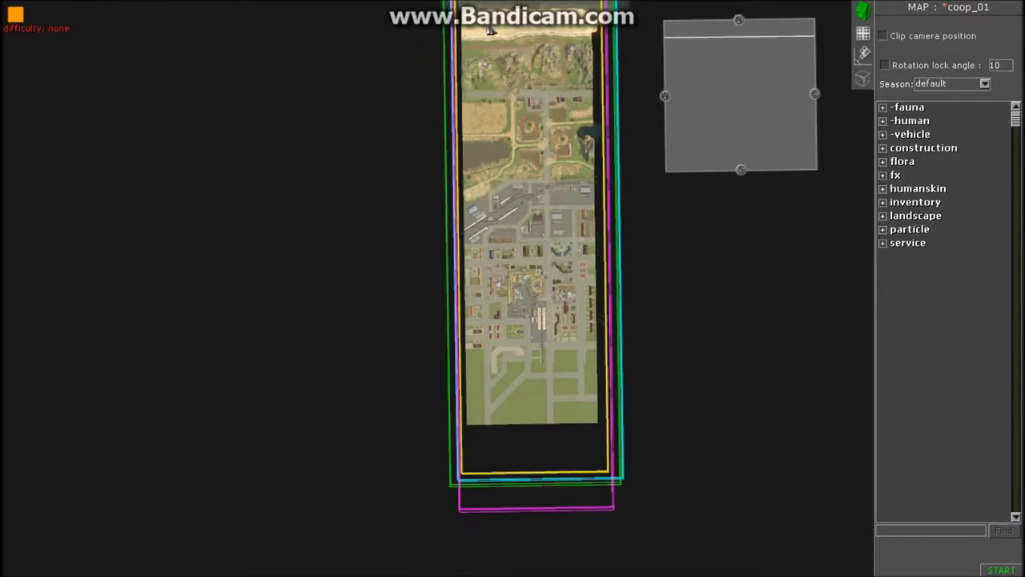
pyautogui.moveTo(482, 6); pyautogui.dragTo(477, 54)
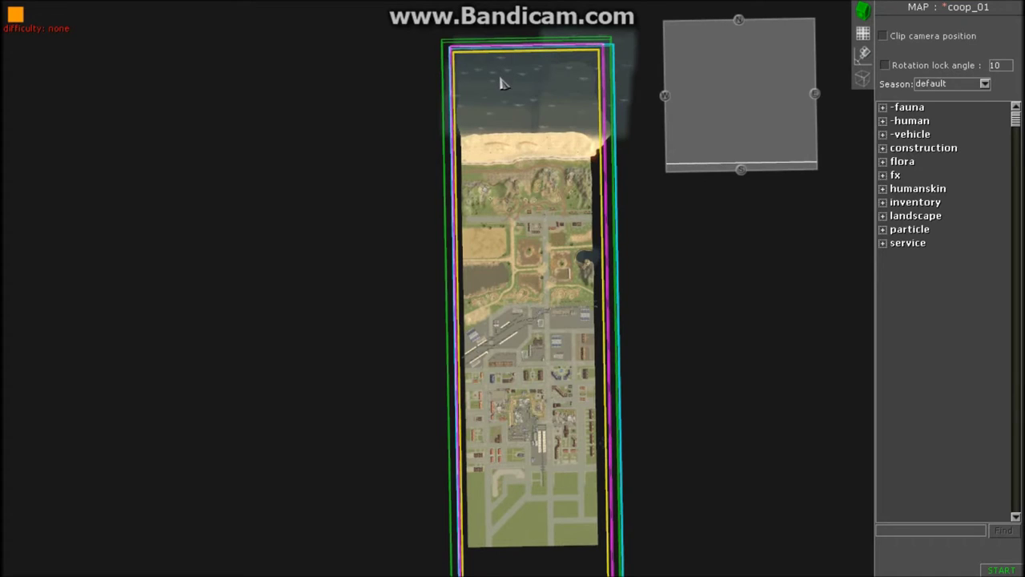
pyautogui.moveTo(572, 377); pyautogui.dragTo(653, 227, button='middle')
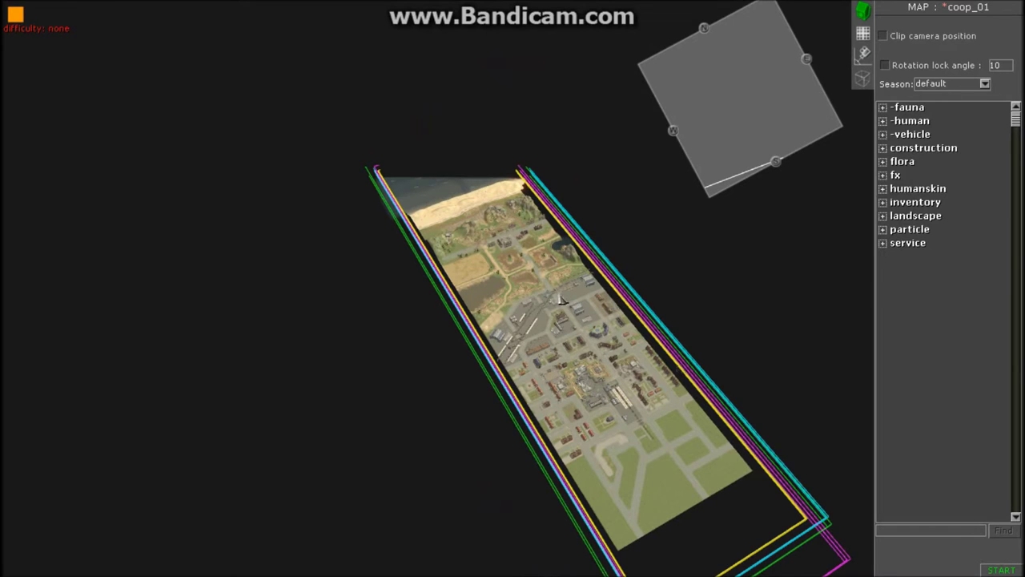
# Step: Square up the overhead map view with the sea uppermost and capture a screenshot of the whole map
pyautogui.moveTo(562, 245); pyautogui.dragTo(565, 249, button='middle')
pyautogui.moveTo(573, 206); pyautogui.dragTo(471, 409, button='middle')
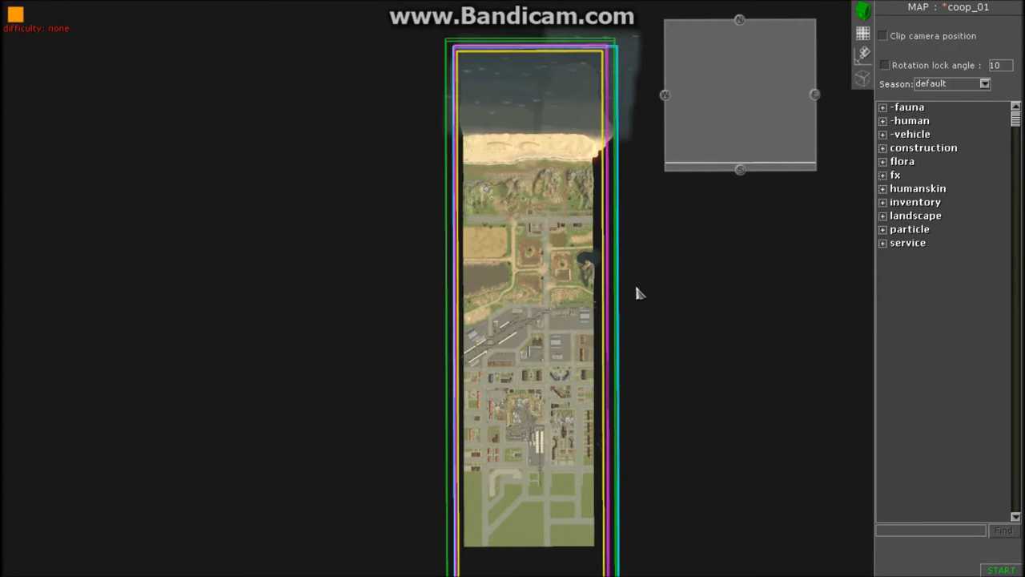
pyautogui.moveTo(639, 294); pyautogui.dragTo(697, 298, button='middle')
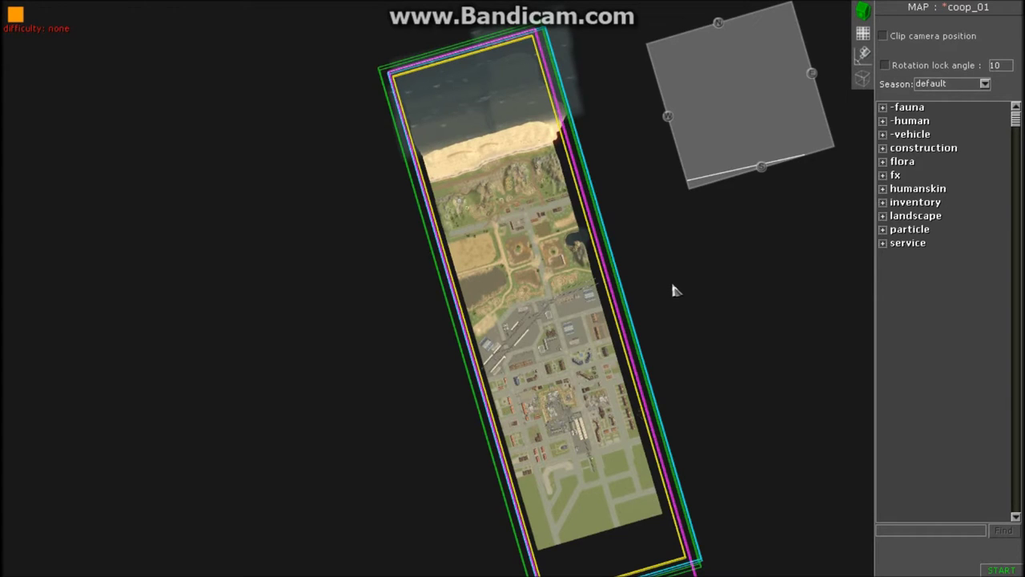
pyautogui.moveTo(673, 284); pyautogui.dragTo(624, 333, button='middle')
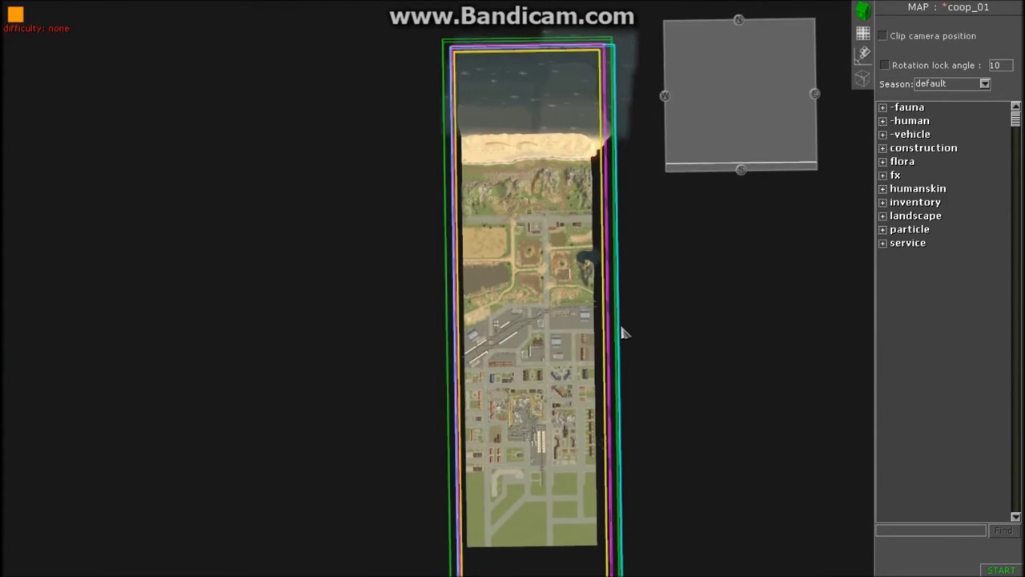
pyautogui.moveTo(624, 333); pyautogui.dragTo(626, 338, button='middle')
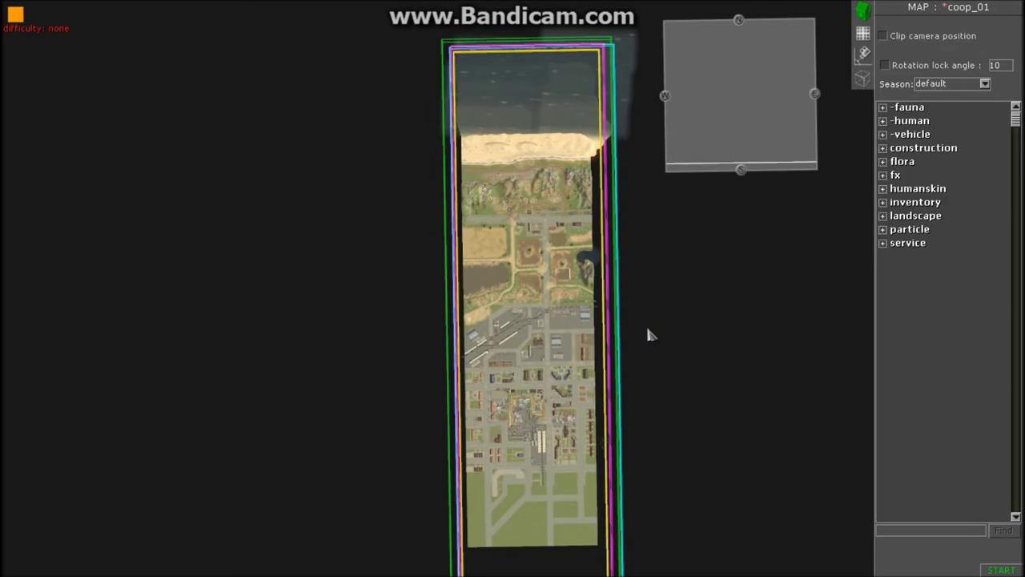
pyautogui.moveTo(648, 327); pyautogui.dragTo(644, 338, button='middle')
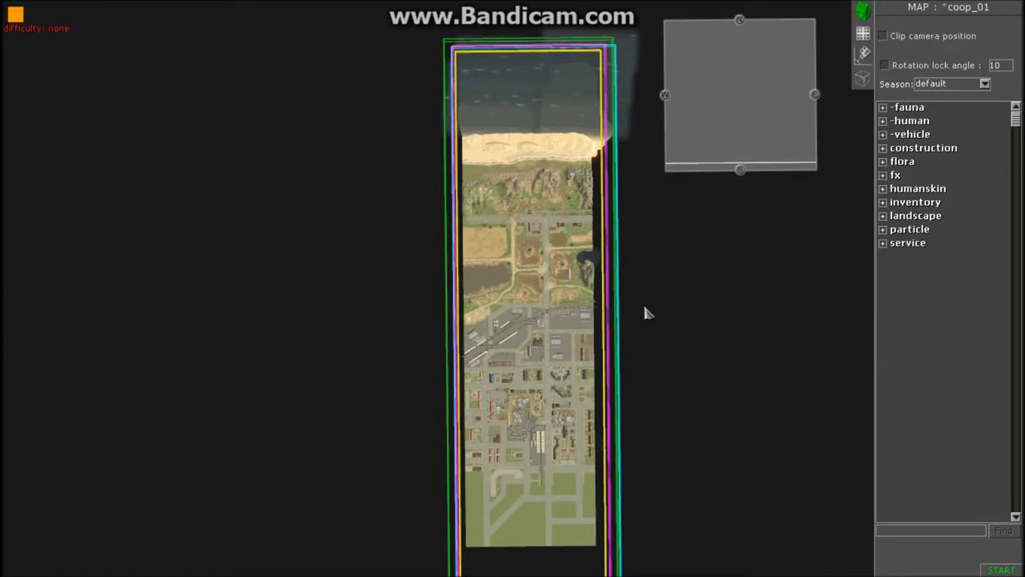
pyautogui.press('F12')
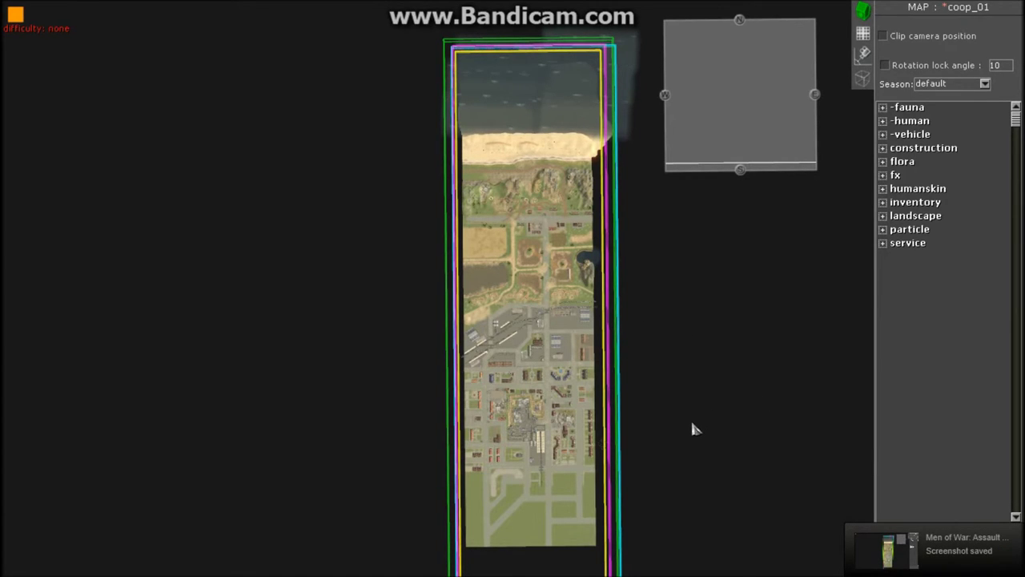
# Step: Re-enable camera position clipping and exit the map editor without saving the changes to coop_01
pyautogui.scroll(1, 660, 318)
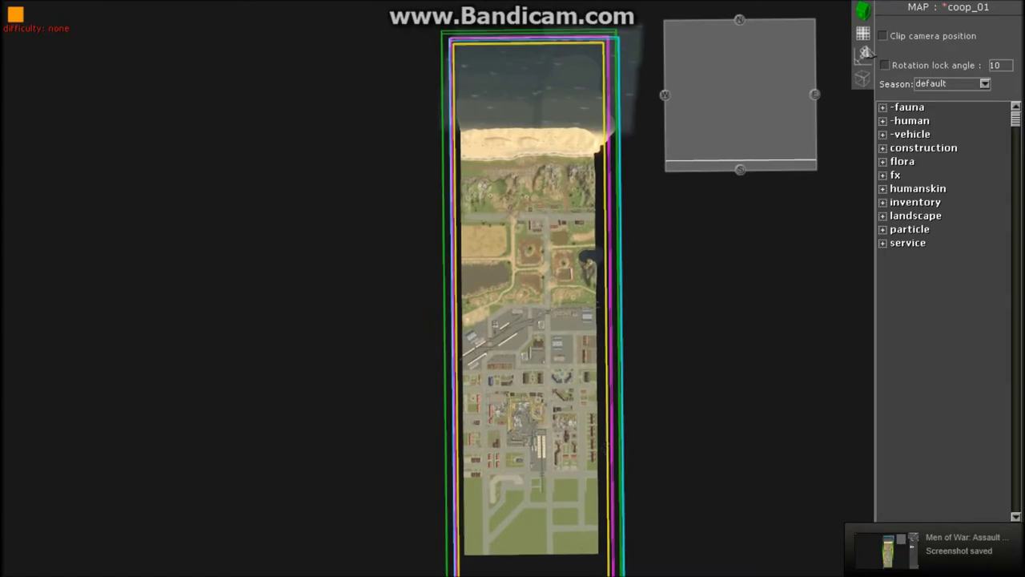
pyautogui.click(883, 35)
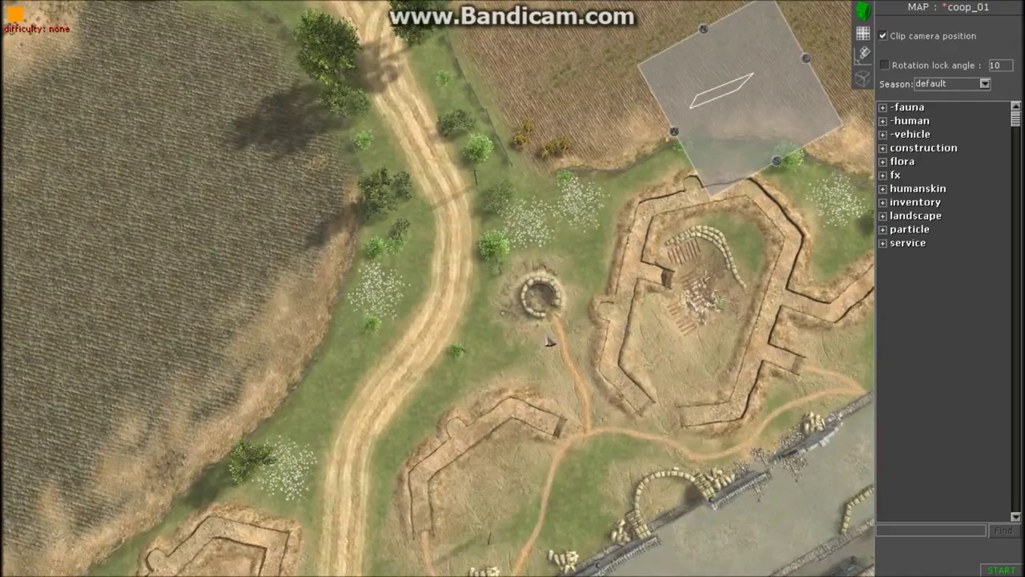
pyautogui.press('Escape')
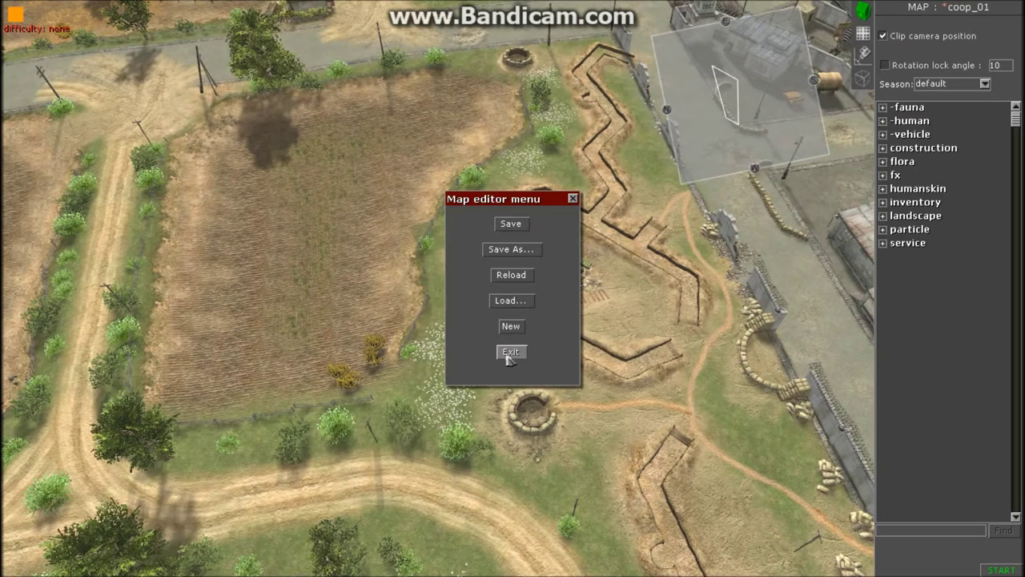
pyautogui.click(507, 358)
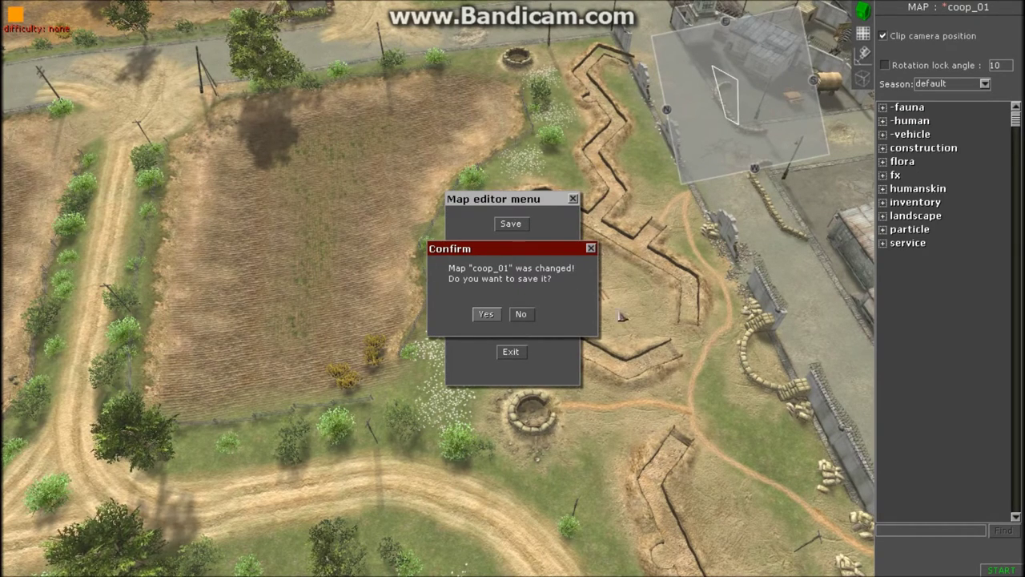
pyautogui.click(524, 315)
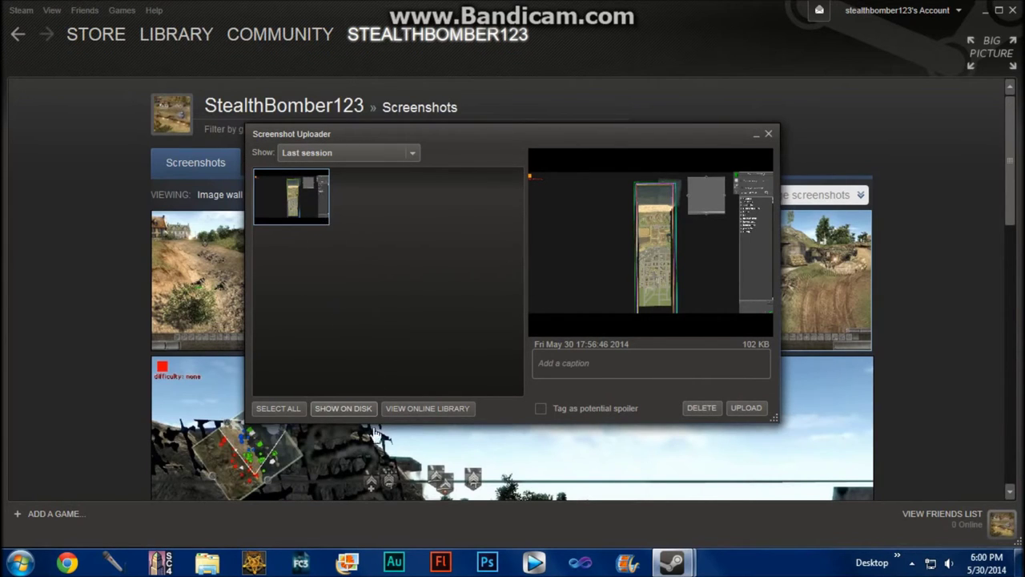
# Step: Show the captured map screenshot on disk from Steam's Screenshot Uploader and move 2014-05-30_00003.jpg to the desktop
pyautogui.click(340, 409)
pyautogui.moveTo(773, 52); pyautogui.dragTo(545, 49)
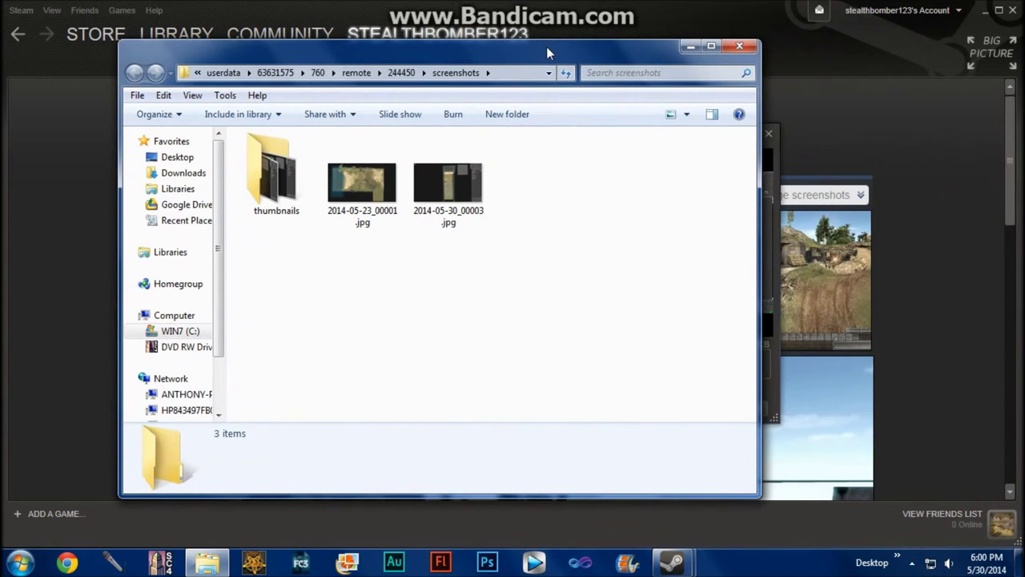
pyautogui.click(984, 9)
pyautogui.click(433, 181)
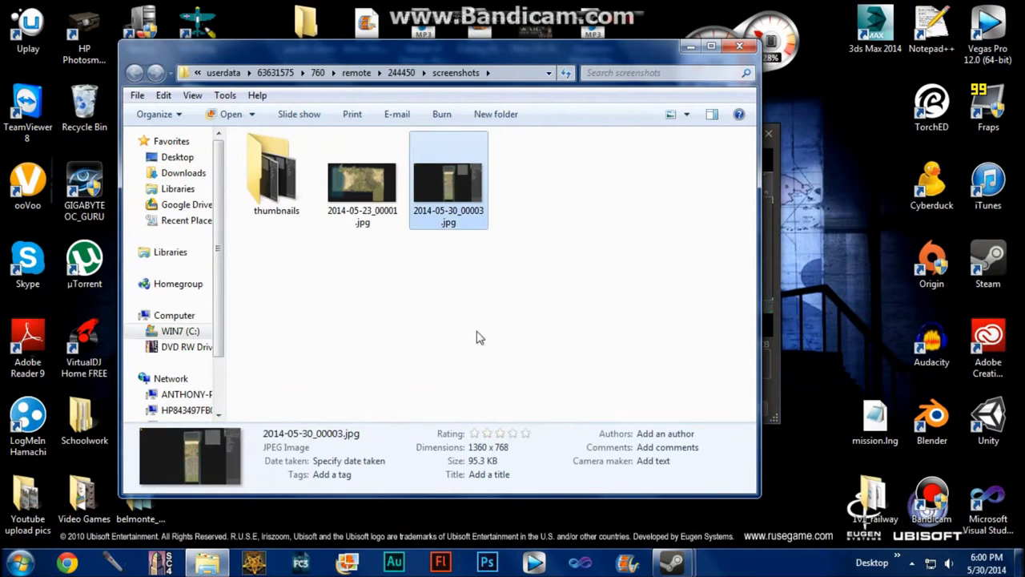
pyautogui.moveTo(441, 193); pyautogui.dragTo(835, 265)
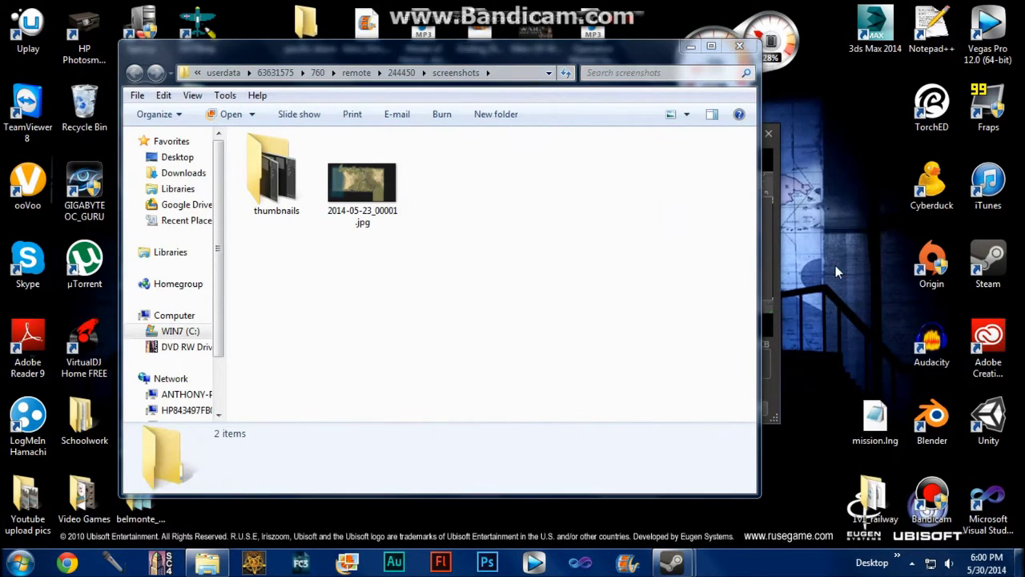
pyautogui.click(479, 278)
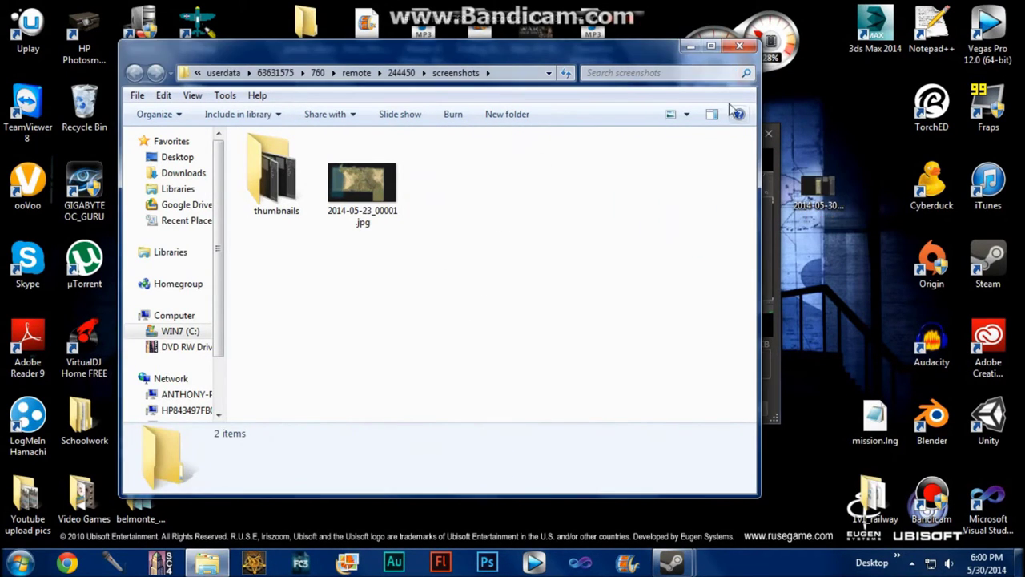
# Step: Close the screenshots folder window and the Screenshot Uploader
pyautogui.click(733, 50)
pyautogui.click(753, 138)
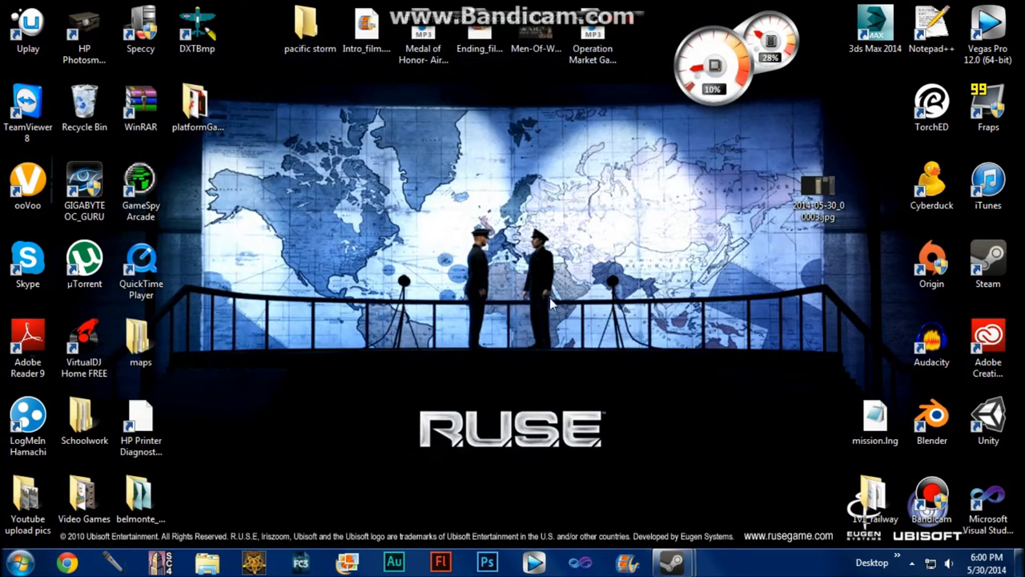
pyautogui.moveTo(671, 562)
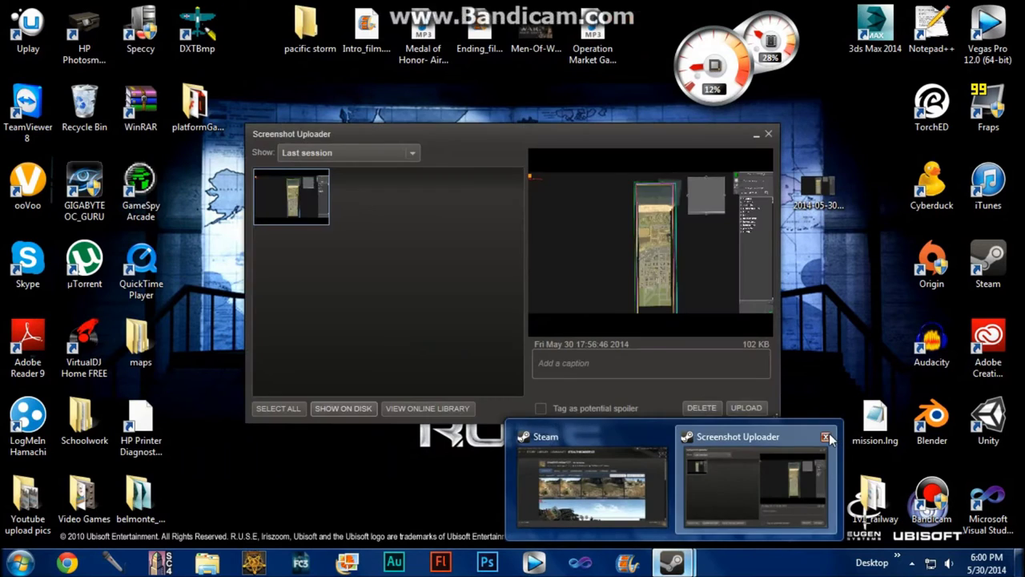
pyautogui.click(826, 437)
# Step: Reposition the 2014-05-30_00003.jpg file to the middle of the desktop, clear of the other icons
pyautogui.moveTo(818, 191); pyautogui.dragTo(478, 336)
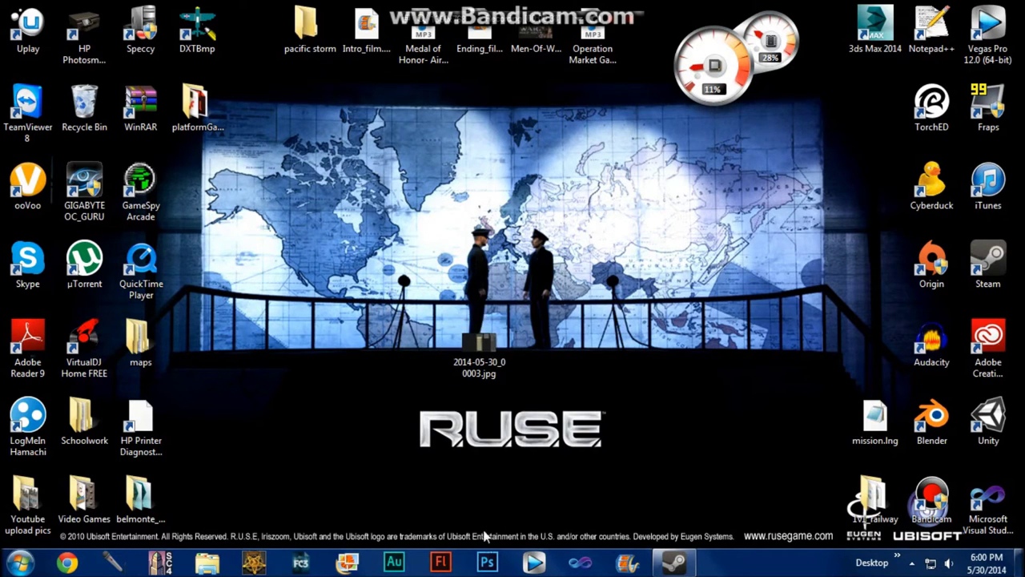
pyautogui.moveTo(477, 358)
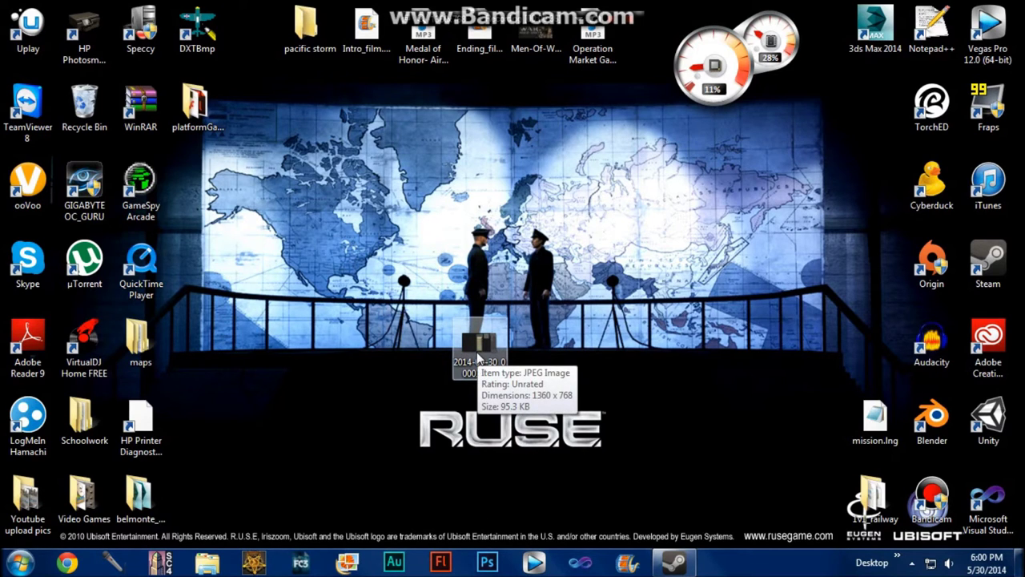
pyautogui.moveTo(335, 276); pyautogui.dragTo(552, 451)
pyautogui.click(566, 432)
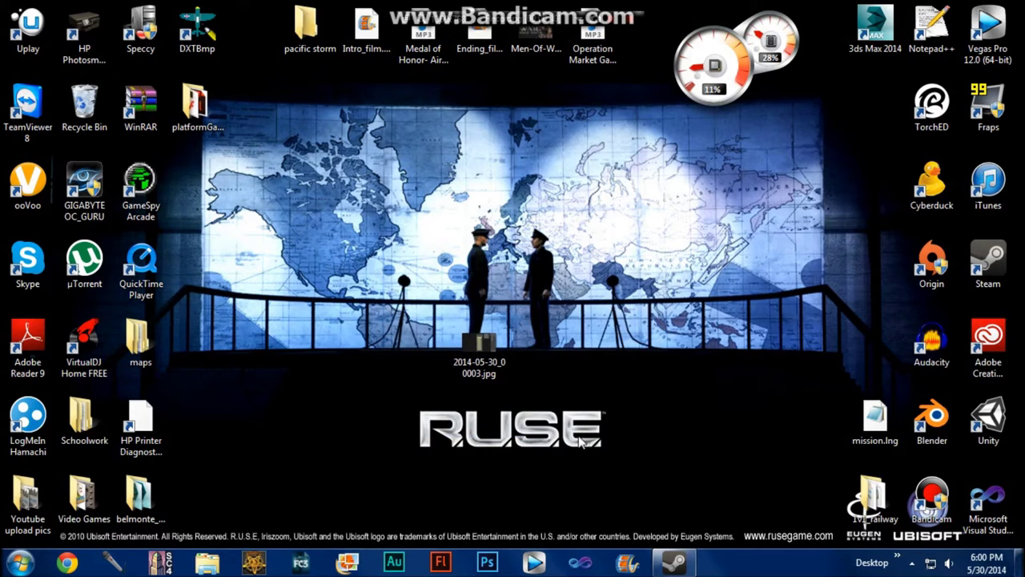
# Step: Switch to Photoshop and open 2014-05-30_00003.jpg from the desktop
pyautogui.click(488, 562)
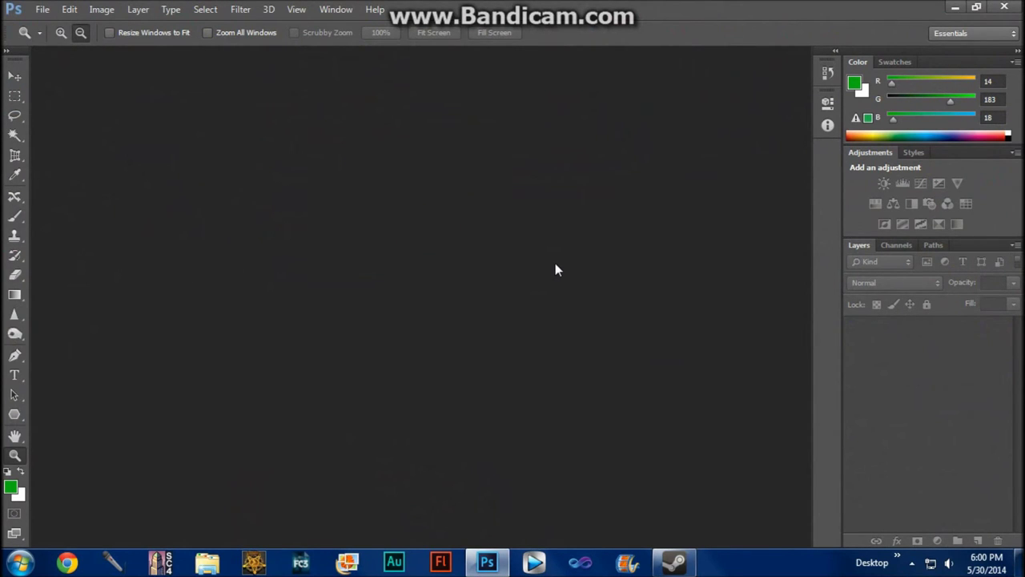
pyautogui.click(42, 10)
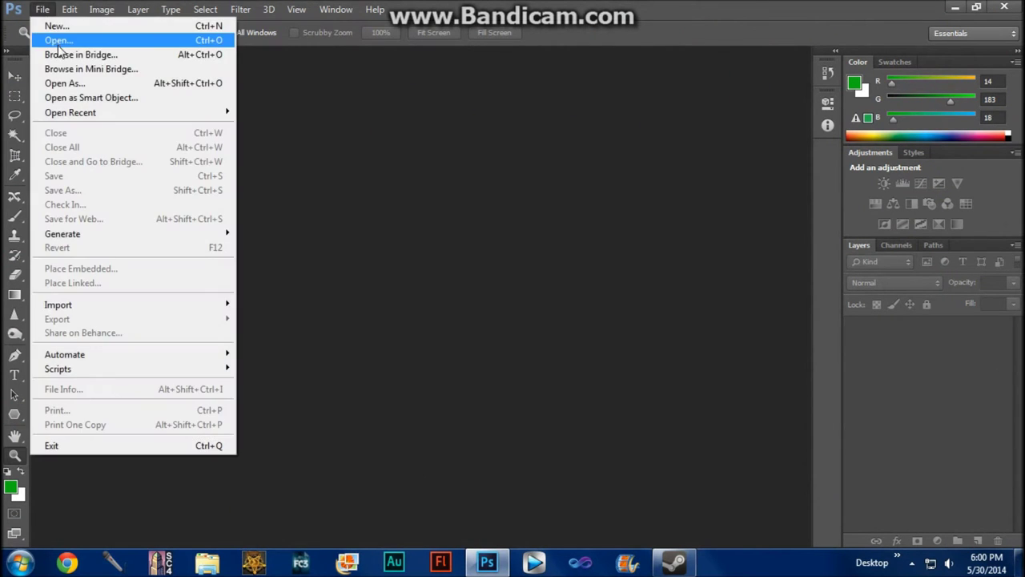
pyautogui.click(56, 44)
pyautogui.click(61, 109)
pyautogui.moveTo(432, 102); pyautogui.dragTo(424, 236)
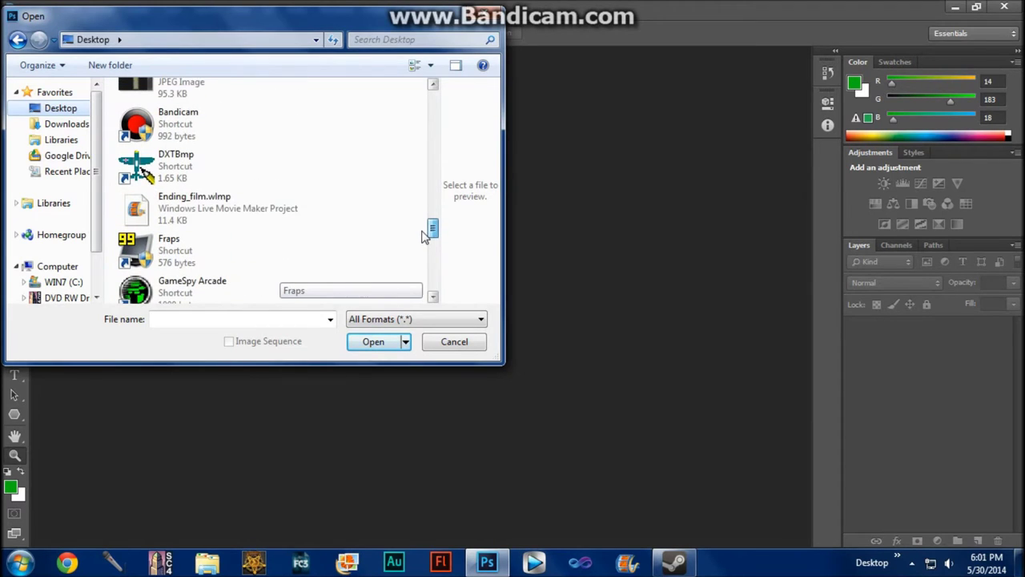
pyautogui.moveTo(432, 232); pyautogui.dragTo(432, 228)
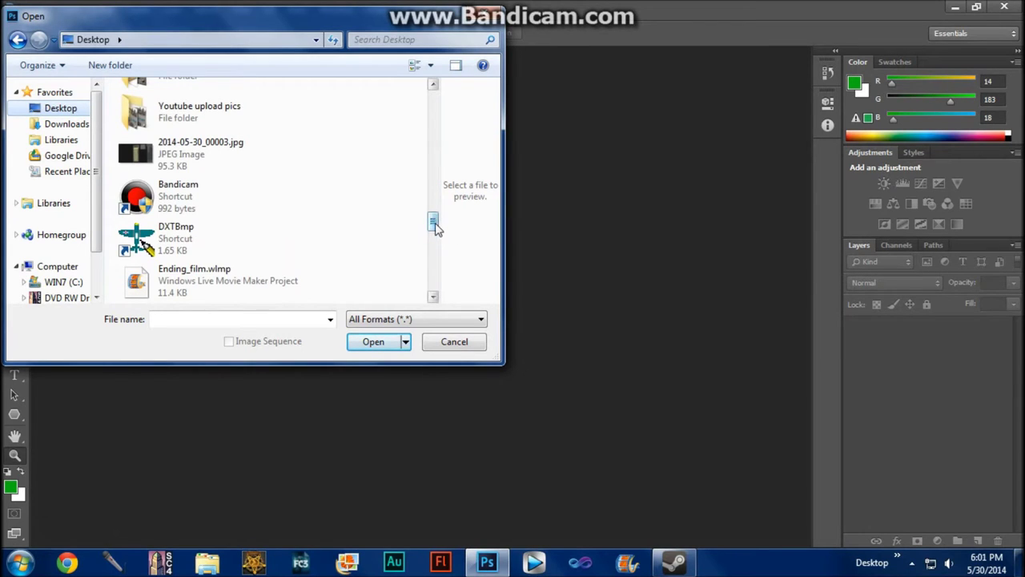
pyautogui.moveTo(433, 228); pyautogui.dragTo(432, 217)
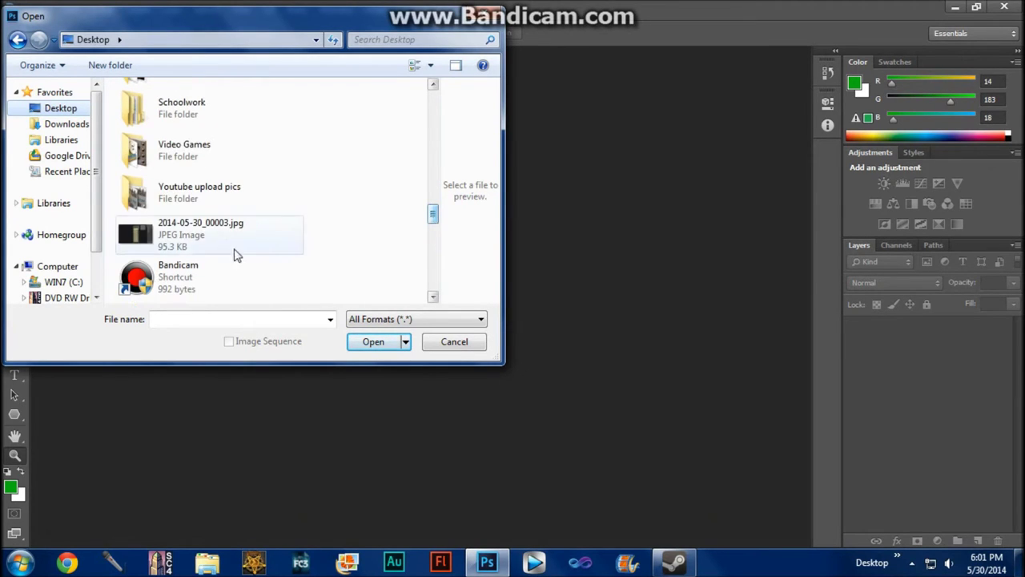
pyautogui.click(236, 245)
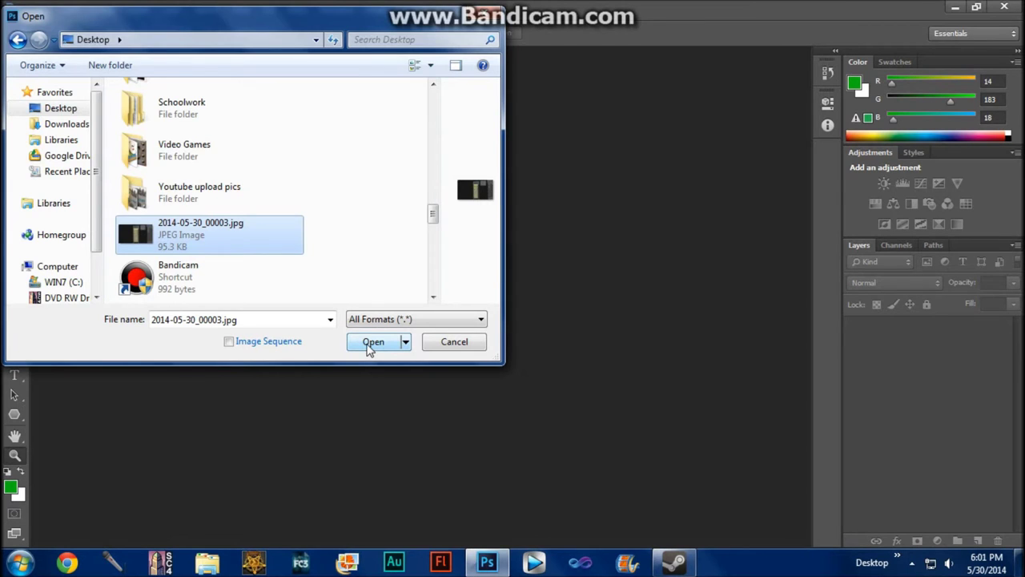
pyautogui.click(372, 342)
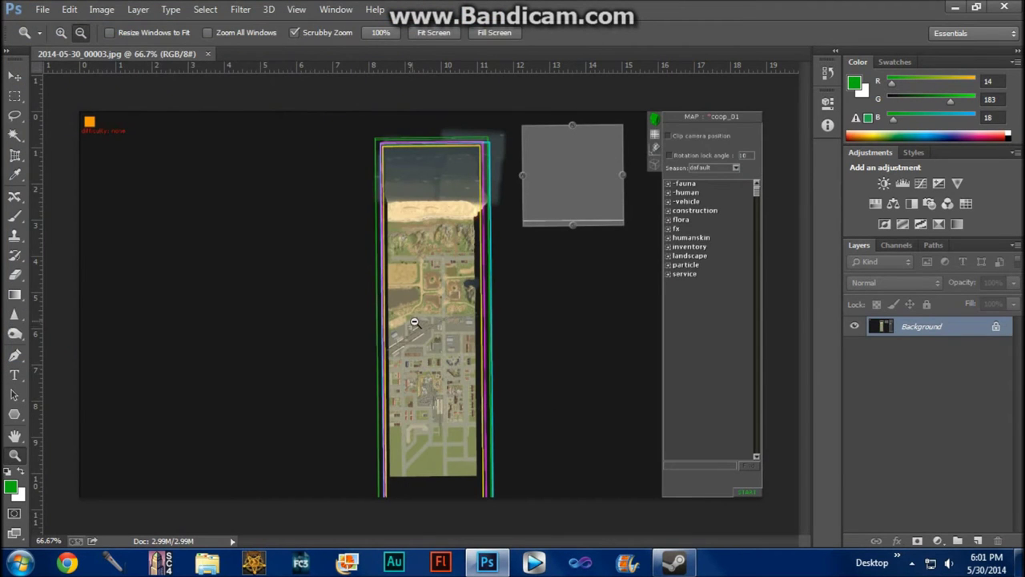
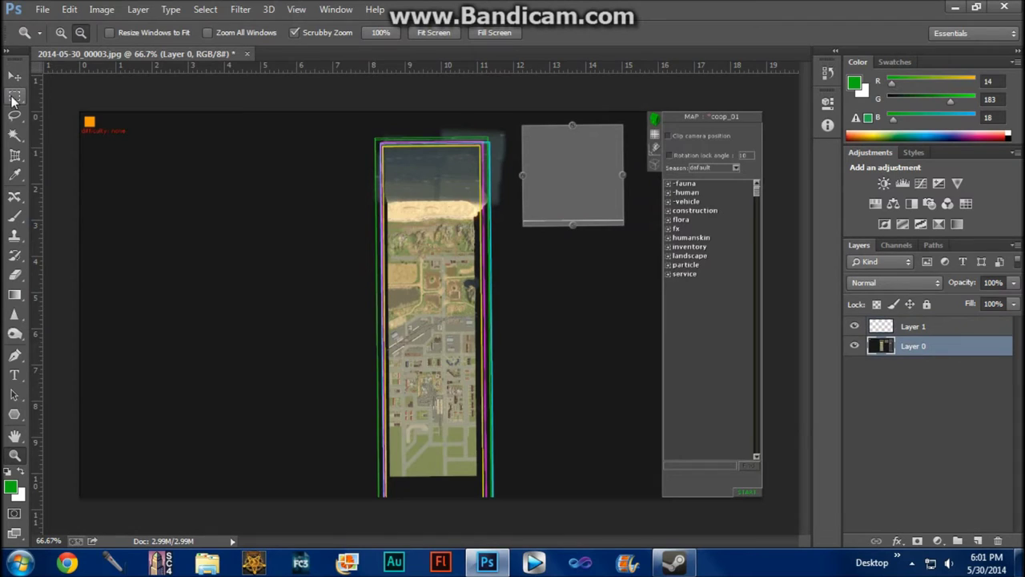
# Step: Select the map area from the sea to the green inland end with a rectangular marquee and cut it from Layer 0
pyautogui.click(14, 97)
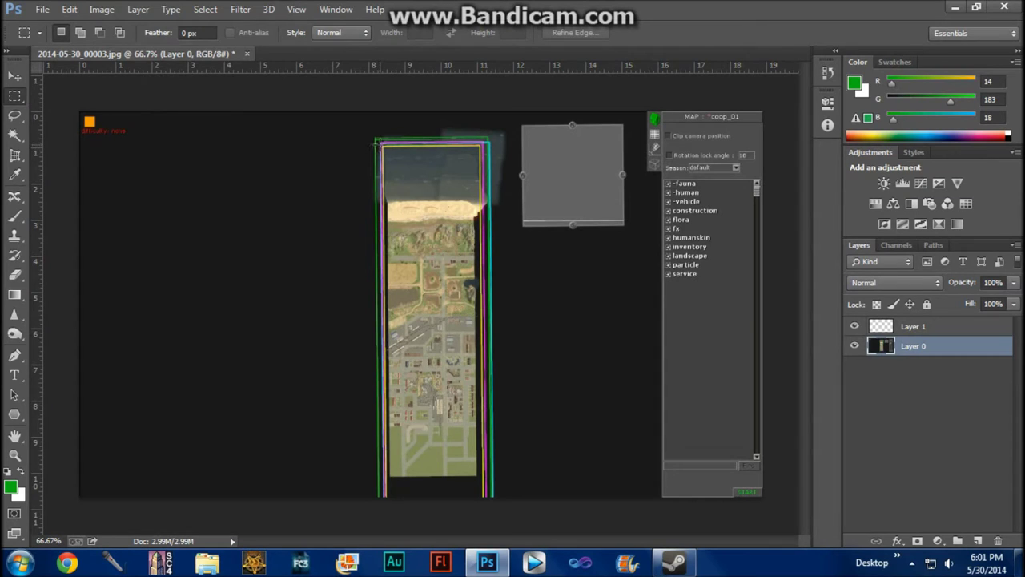
pyautogui.moveTo(383, 146); pyautogui.dragTo(478, 477)
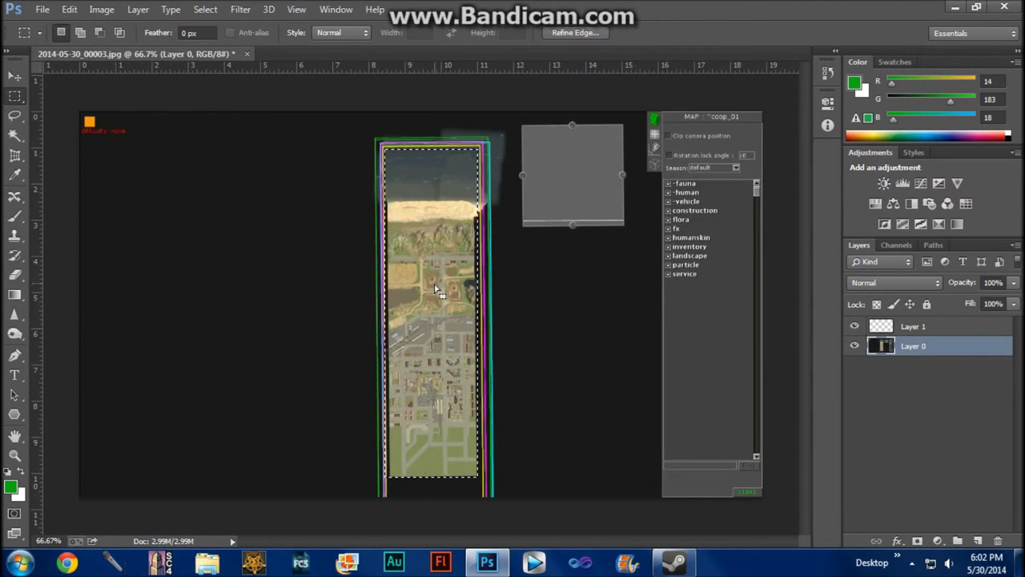
pyautogui.click(499, 317)
pyautogui.hotkey('ctrl', 'x')
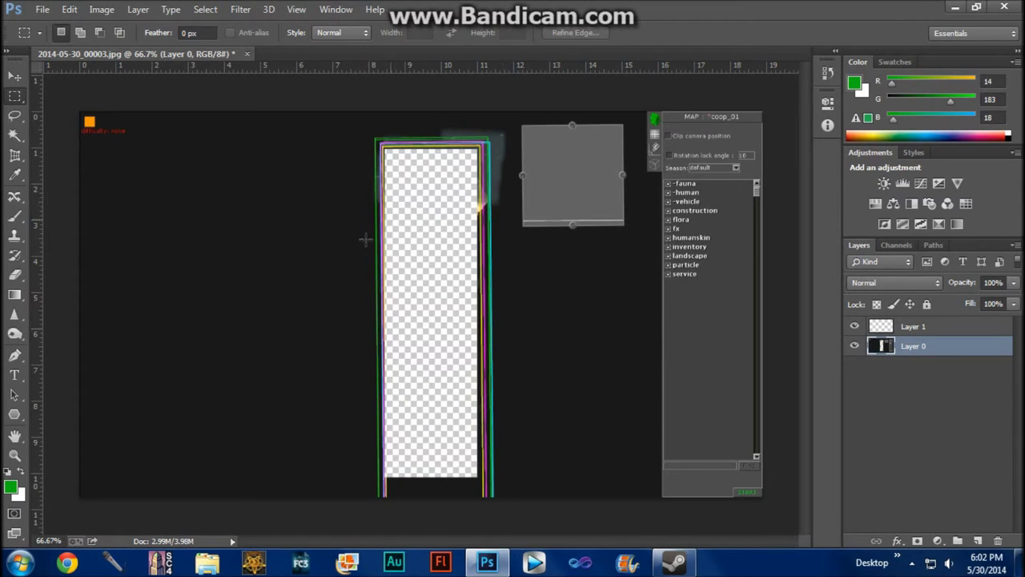
# Step: Delete Layer 0 with the leftover editor screenshot
pyautogui.click(947, 327)
pyautogui.rightClick(951, 349)
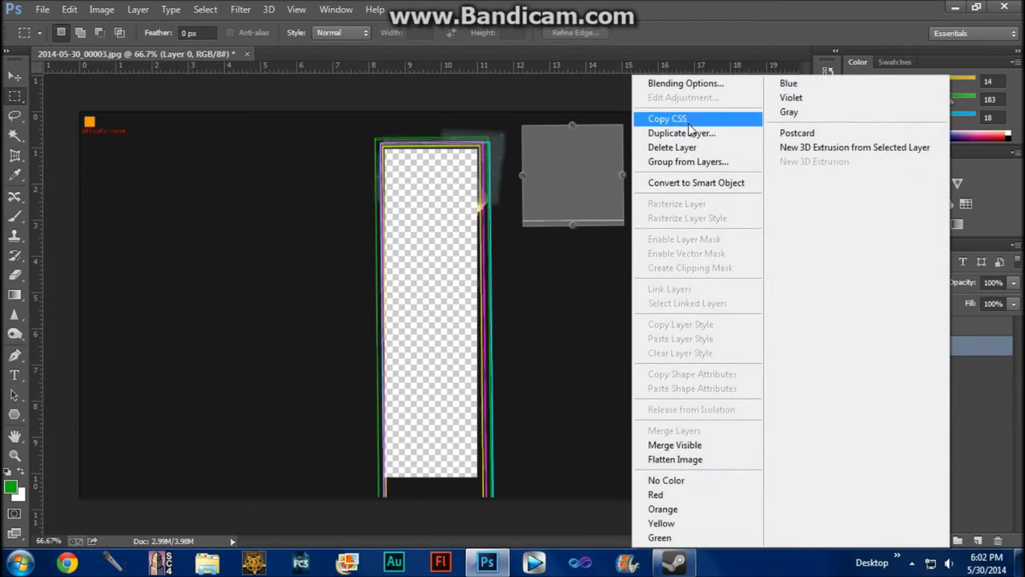
pyautogui.click(697, 148)
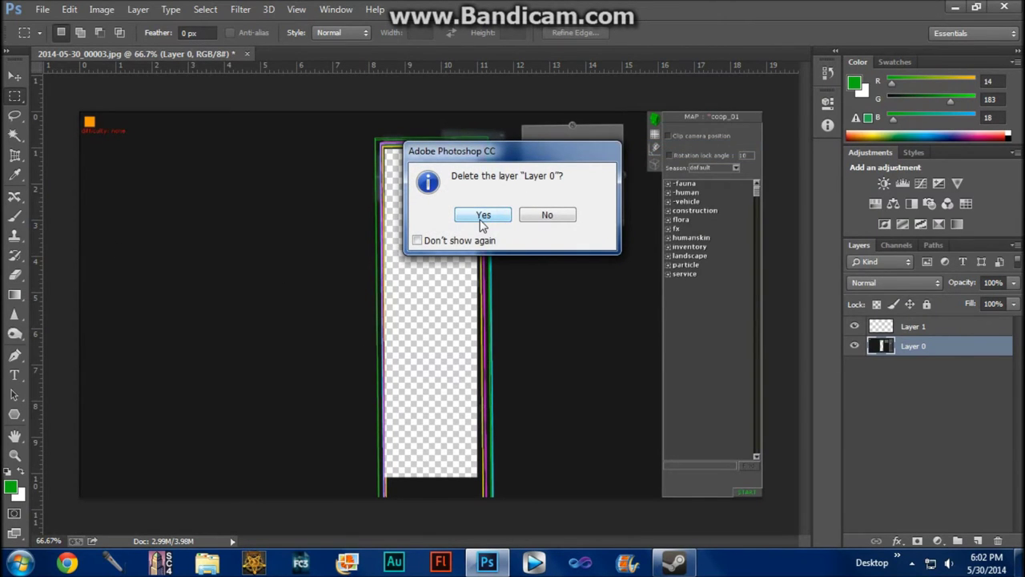
pyautogui.click(483, 217)
# Step: Paste the cut-out map image into the empty Layer 1
pyautogui.rightClick(947, 327)
pyautogui.click(525, 287)
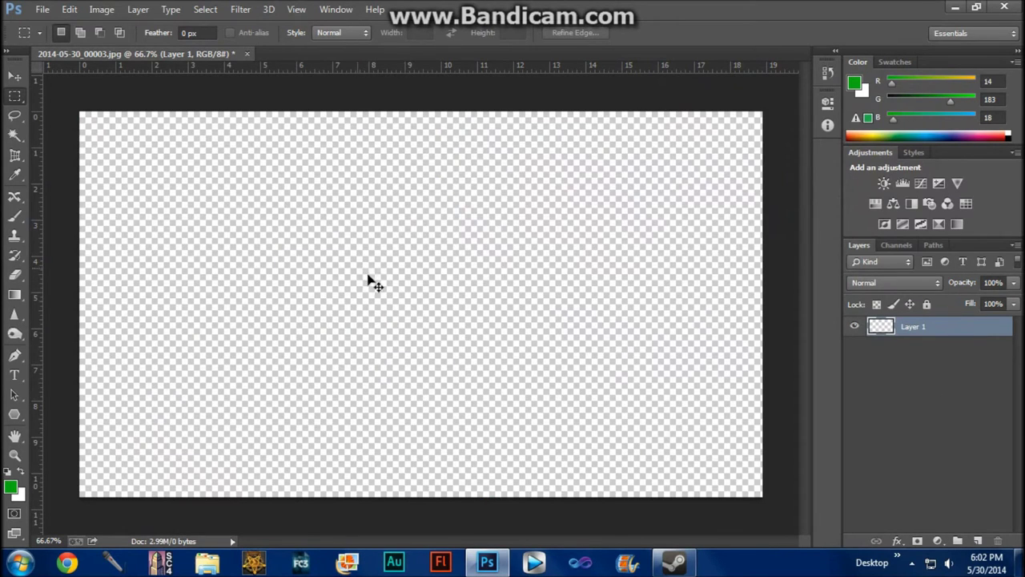
pyautogui.hotkey('ctrl', 'v')
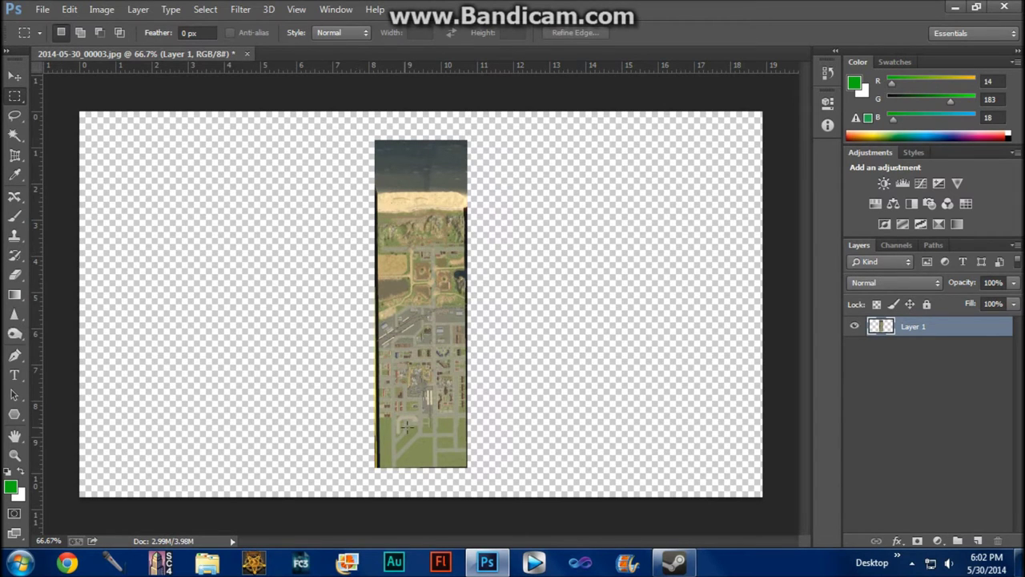
# Step: Delete the dark border strip along the map's right edge beside the sea and beach with a rectangular marquee
pyautogui.press('z')
pyautogui.keyDown('alt'); pyautogui.click(408, 281); pyautogui.keyUp('alt')
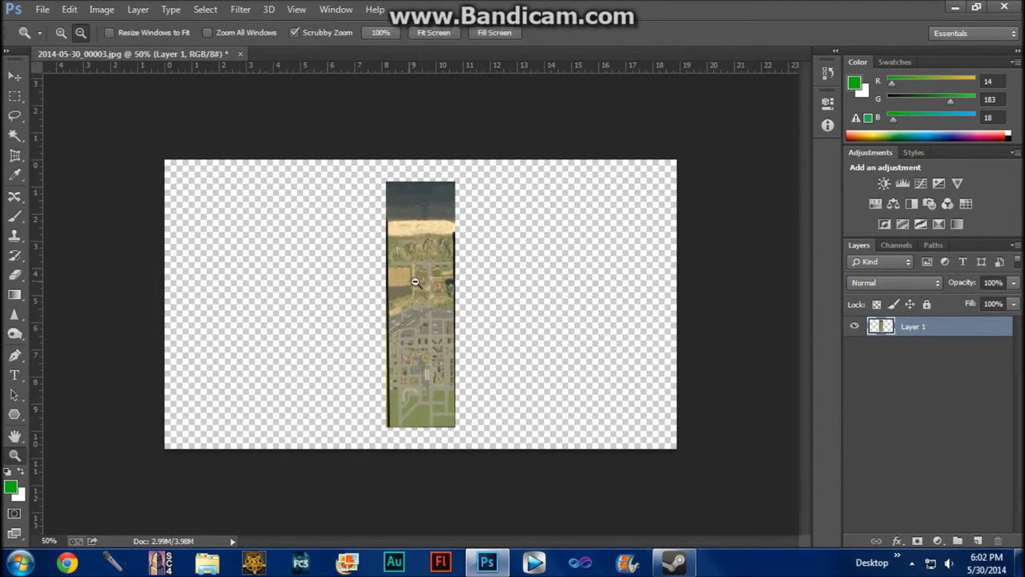
pyautogui.click(472, 265)
pyautogui.click(478, 259)
pyautogui.click(471, 255)
pyautogui.click(475, 289)
pyautogui.click(14, 95)
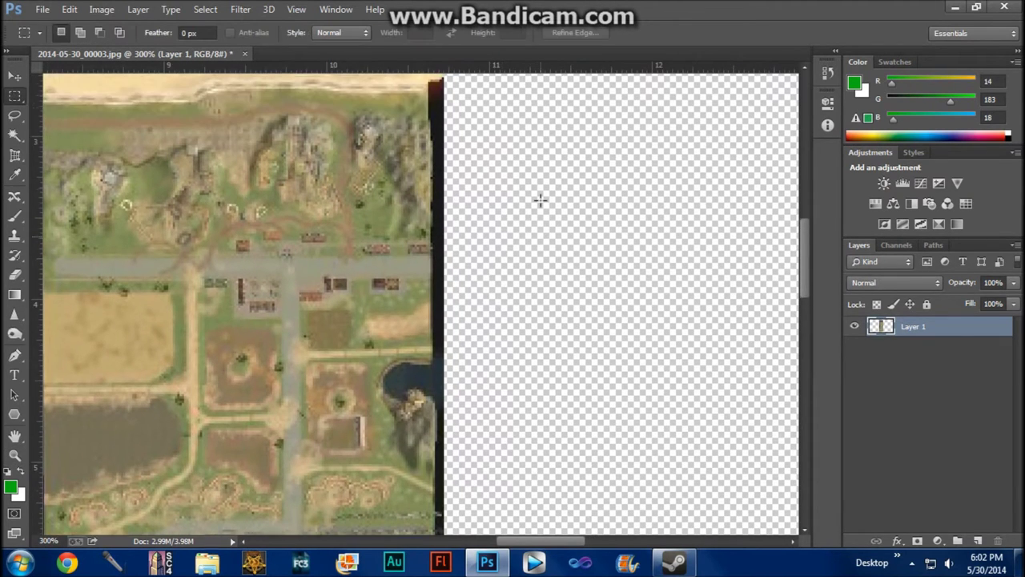
pyautogui.scroll(3, 415, 156)
pyautogui.moveTo(472, 153); pyautogui.dragTo(436, 211)
pyautogui.scroll(3, 488, 256)
pyautogui.scroll(1, 498, 266)
pyautogui.moveTo(471, 320); pyautogui.dragTo(465, 270)
pyautogui.scroll(3, 471, 288)
pyautogui.click(465, 122)
pyautogui.moveTo(456, 99); pyautogui.dragTo(449, 396)
pyautogui.press('Delete')
# Step: Delete the black strip on the map's right edge beside the cliffs and the upper fields
pyautogui.scroll(-1, 450, 396)
pyautogui.scroll(-3, 450, 395)
pyautogui.click(451, 332)
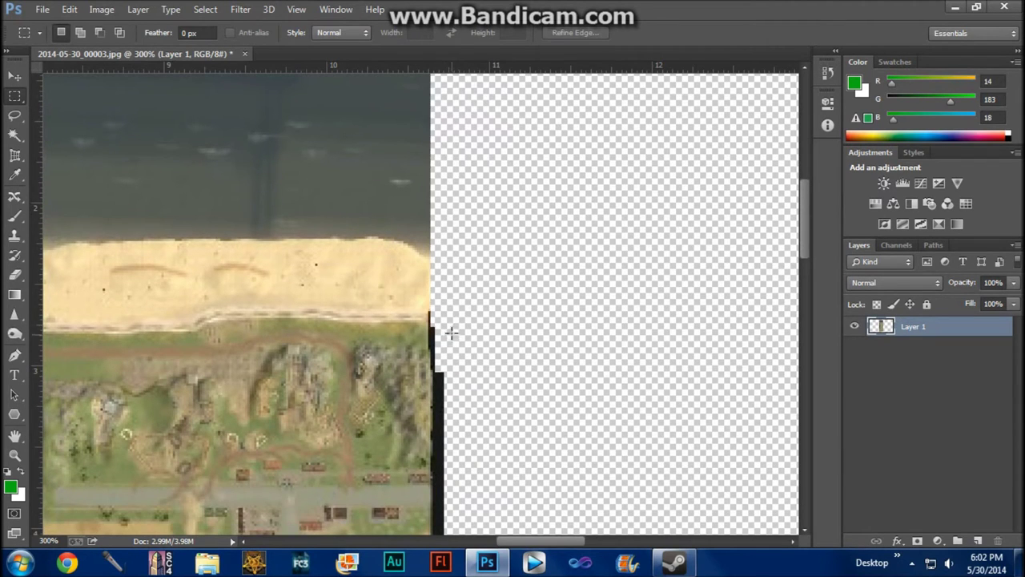
pyautogui.moveTo(441, 476); pyautogui.dragTo(431, 499)
pyautogui.press('Delete')
pyautogui.scroll(-5, 478, 374)
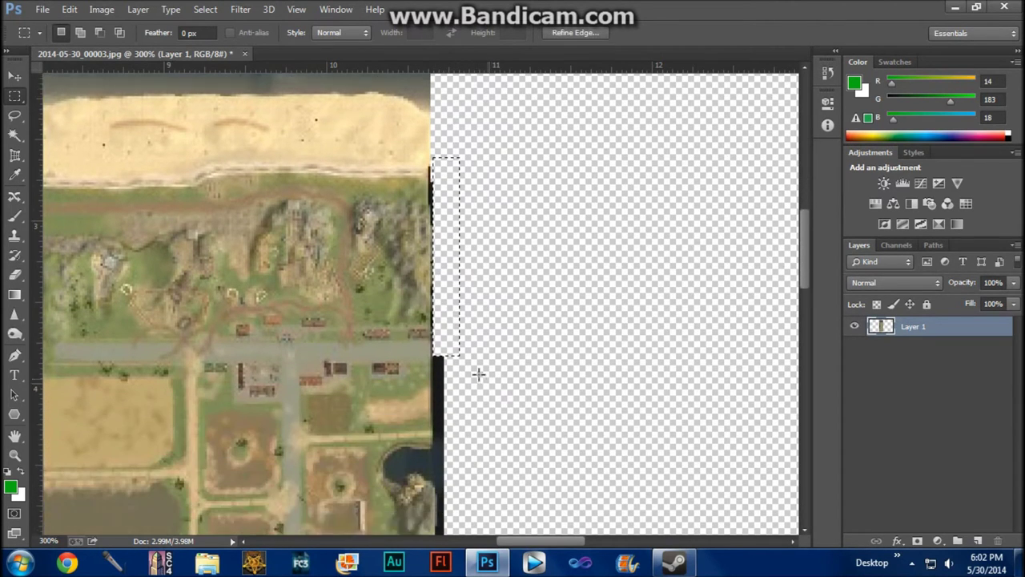
pyautogui.click(454, 296)
pyautogui.moveTo(450, 301); pyautogui.dragTo(435, 475)
# Step: Trim the black strip from the map's right edge beside the pond, lower fields and rail yard
pyautogui.scroll(-3, 468, 309)
pyautogui.scroll(-2, 468, 309)
pyautogui.moveTo(457, 279); pyautogui.dragTo(435, 446)
pyautogui.scroll(-5, 474, 423)
pyautogui.moveTo(467, 225); pyautogui.dragTo(439, 435)
pyautogui.scroll(-6, 491, 350)
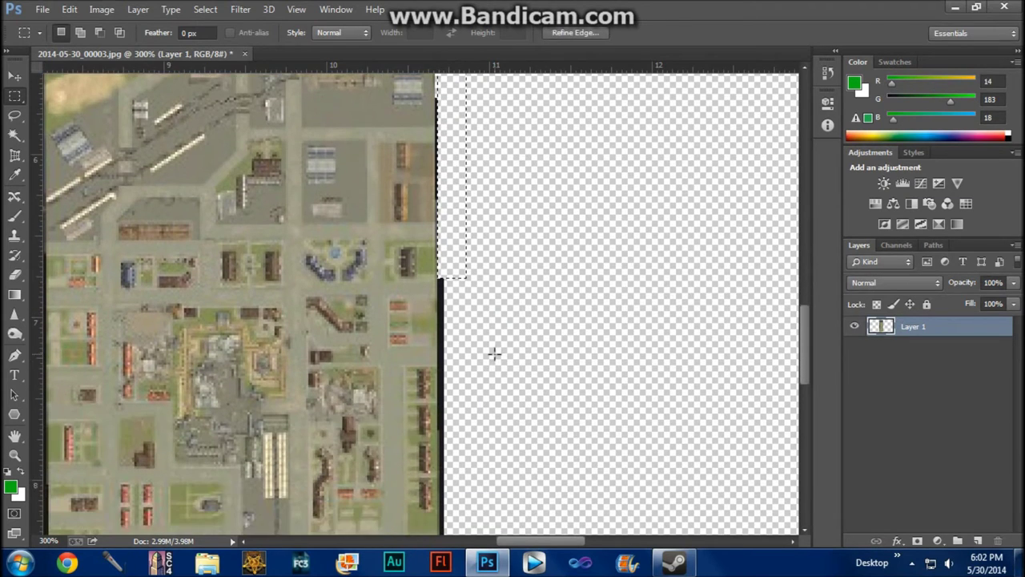
# Step: Trim the black strip from the map's right edge beside the town and the green inland end
pyautogui.moveTo(475, 174); pyautogui.dragTo(439, 429)
pyautogui.scroll(-2, 470, 372)
pyautogui.scroll(-3, 469, 373)
pyautogui.moveTo(470, 240); pyautogui.dragTo(443, 515)
pyautogui.scroll(-2, 451, 482)
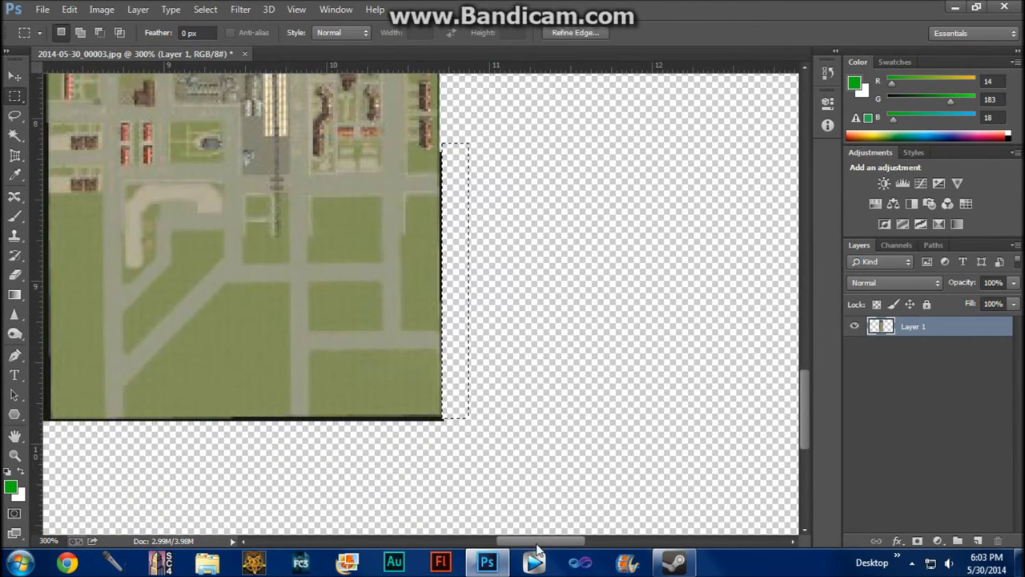
# Step: Remove the black strip along the bottom edge of the map's green inland end
pyautogui.moveTo(535, 541); pyautogui.dragTo(503, 542)
pyautogui.moveTo(759, 448); pyautogui.dragTo(292, 417)
pyautogui.scroll(1, 320, 435)
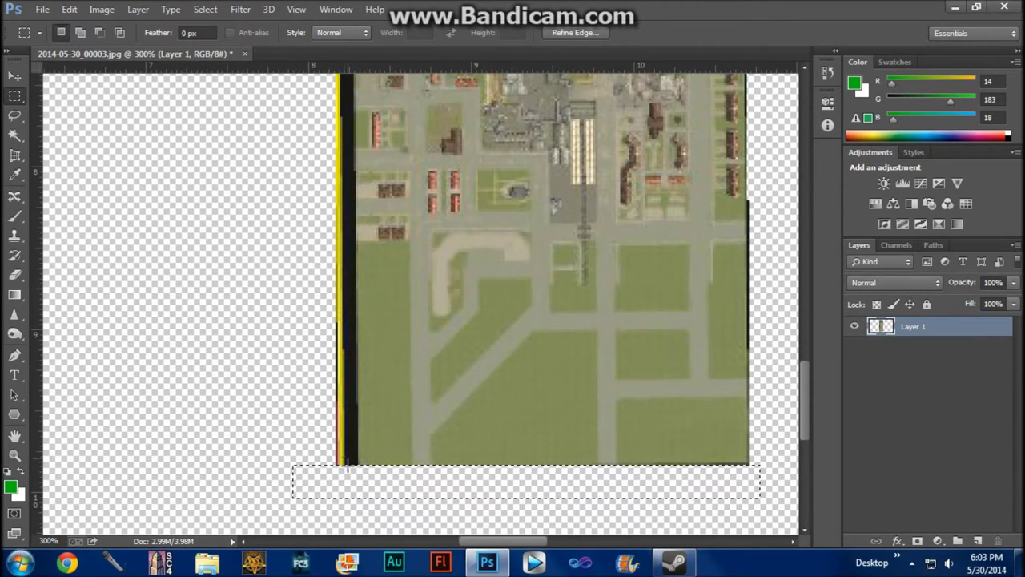
# Step: Delete the yellow and black border strip on the map's left edge beside the green inland end and the town
pyautogui.click(381, 511)
pyautogui.moveTo(358, 500); pyautogui.dragTo(211, 126)
pyautogui.press('Delete')
pyautogui.scroll(3, 302, 217)
pyautogui.scroll(2, 305, 223)
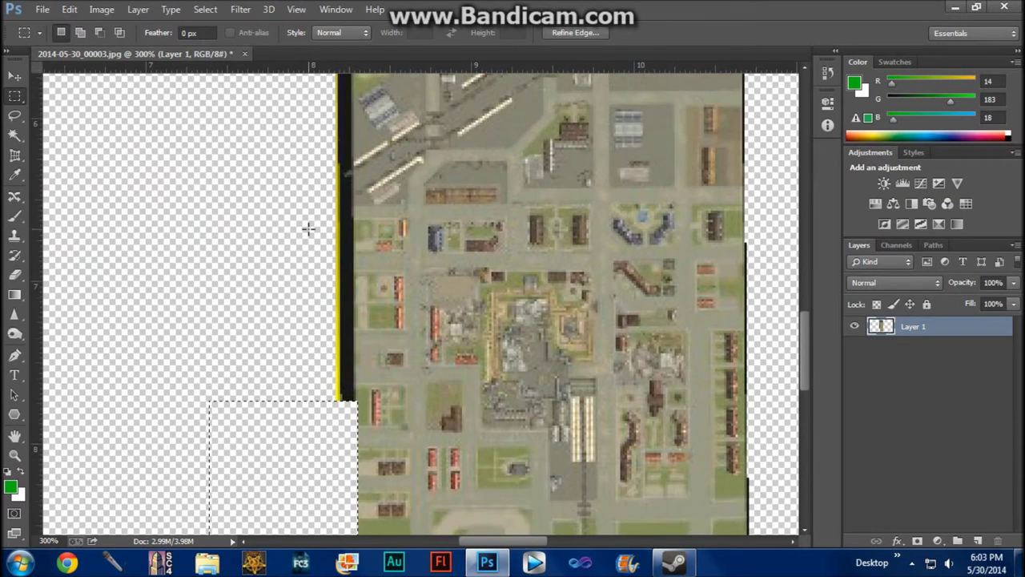
pyautogui.click(321, 382)
pyautogui.moveTo(350, 407); pyautogui.dragTo(235, 156)
pyautogui.press('Delete')
# Step: Trim the border strip from the map's left edge beside the rail yard and the fields
pyautogui.scroll(5, 247, 190)
pyautogui.scroll(1, 269, 209)
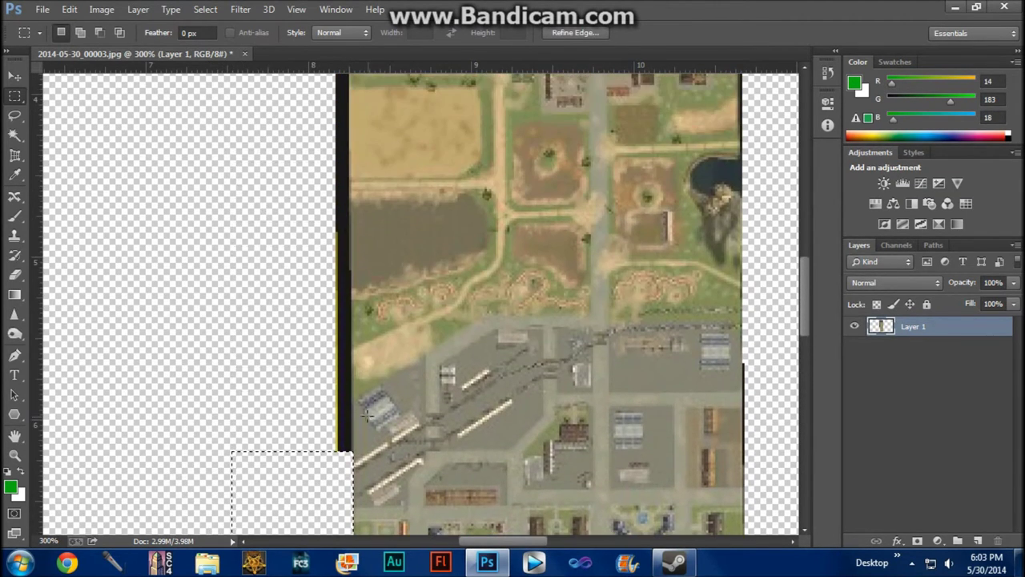
pyautogui.moveTo(333, 453); pyautogui.dragTo(335, 218)
pyautogui.scroll(3, 334, 218)
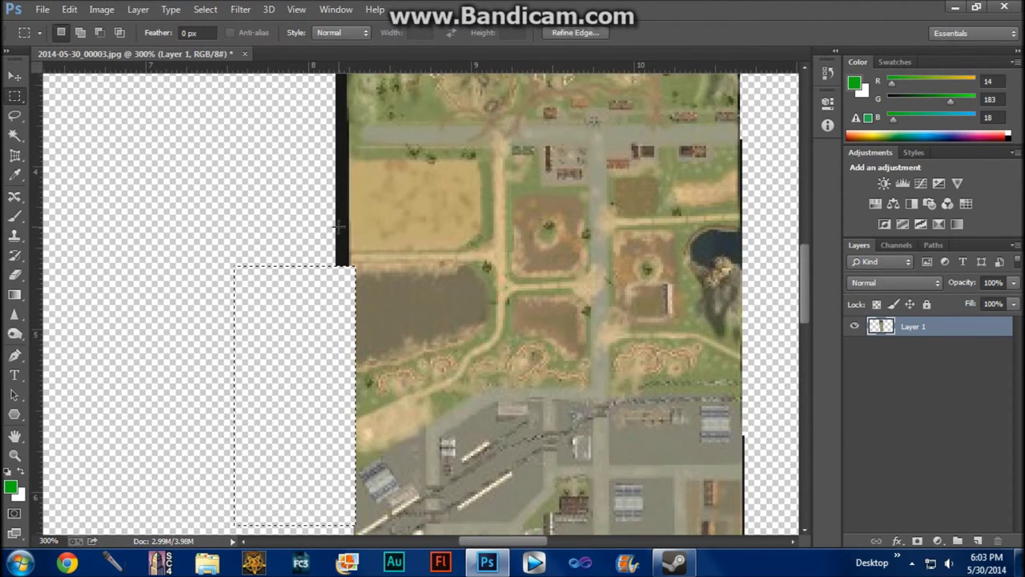
pyautogui.moveTo(350, 423); pyautogui.dragTo(340, 183)
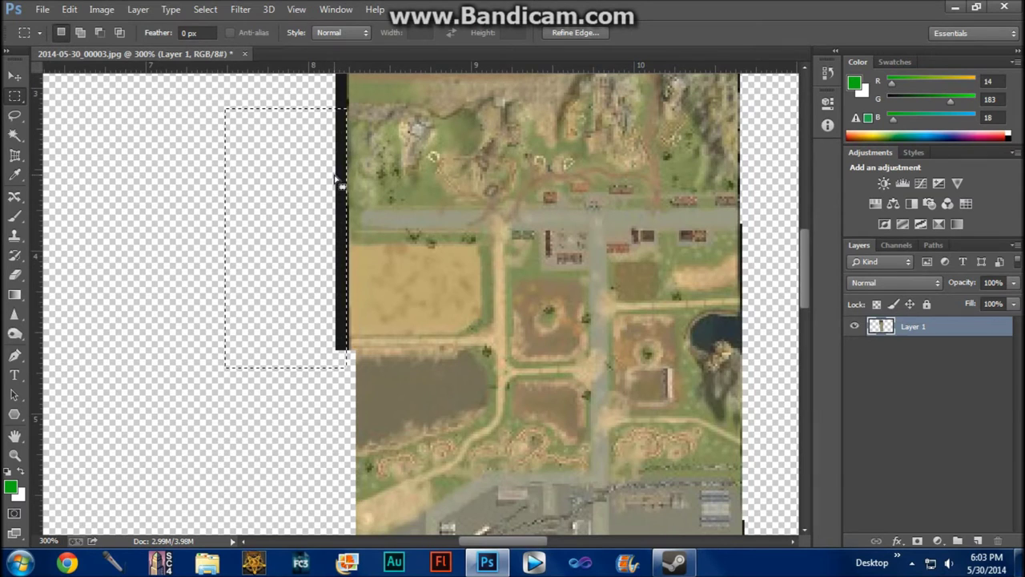
# Step: Trim the rest of the border strip from the map's left edge beside the cliffs, beach and sea
pyautogui.scroll(2, 332, 240)
pyautogui.moveTo(319, 272); pyautogui.dragTo(337, 172)
pyautogui.scroll(4, 344, 240)
pyautogui.scroll(2, 349, 304)
pyautogui.moveTo(318, 326); pyautogui.dragTo(316, 129)
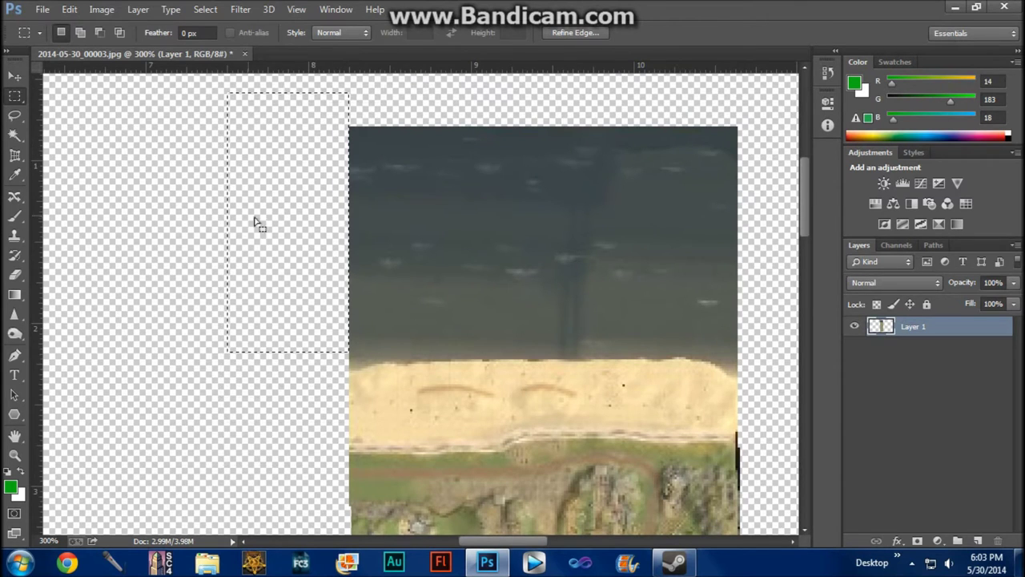
pyautogui.scroll(-1, 492, 467)
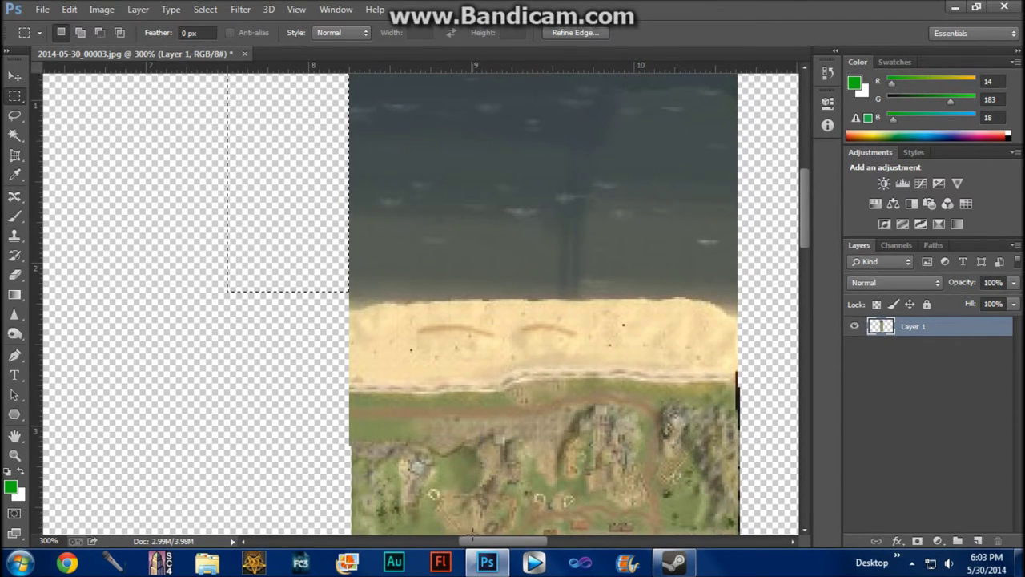
# Step: Create a new document from the Clipboard preset, 184 x 653 pixels, 72 pixels/inch, RGB Color with a white background
pyautogui.press('z')
pyautogui.keyDown('alt'); pyautogui.click(489, 345); pyautogui.keyUp('alt')
pyautogui.keyDown('alt'); pyautogui.click(483, 344); pyautogui.keyUp('alt')
pyautogui.keyDown('alt'); pyautogui.click(483, 343); pyautogui.keyUp('alt')
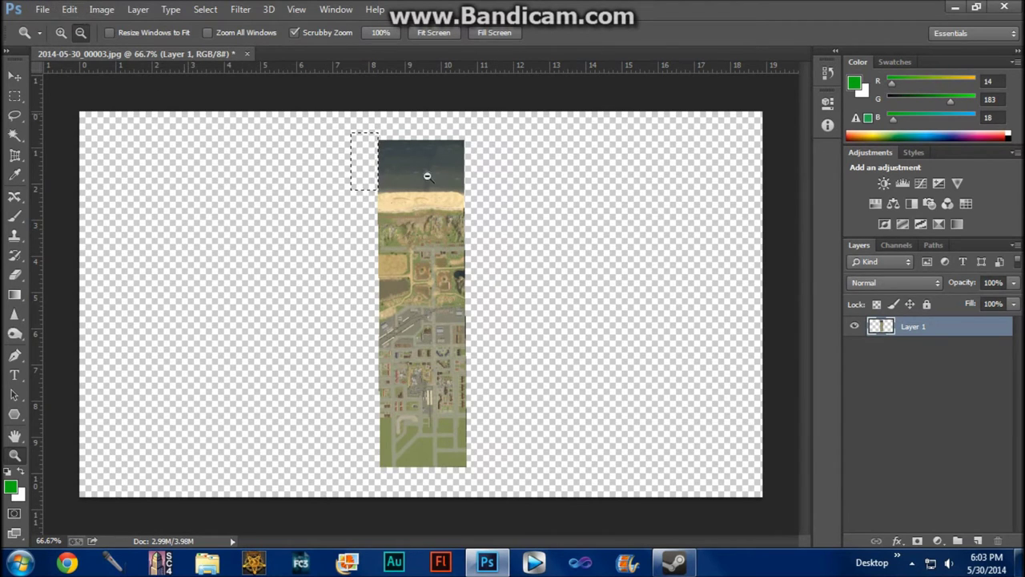
pyautogui.click(14, 76)
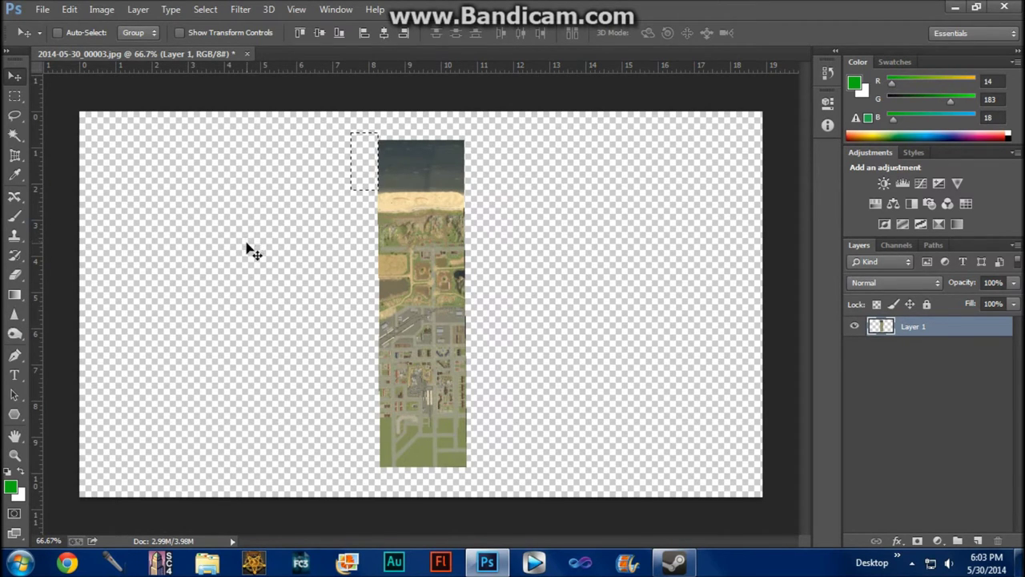
pyautogui.click(40, 10)
pyautogui.click(50, 22)
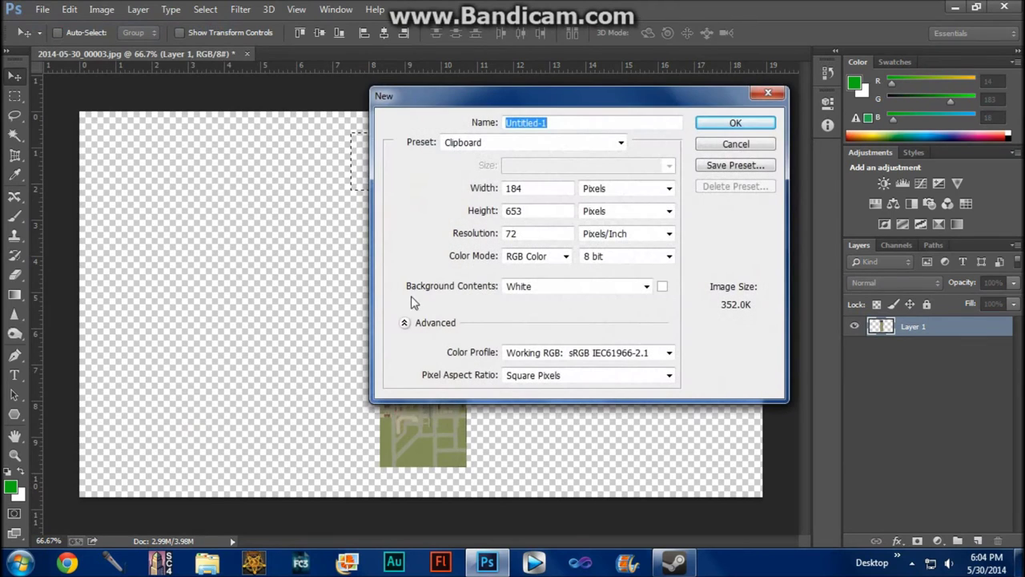
pyautogui.click(593, 122)
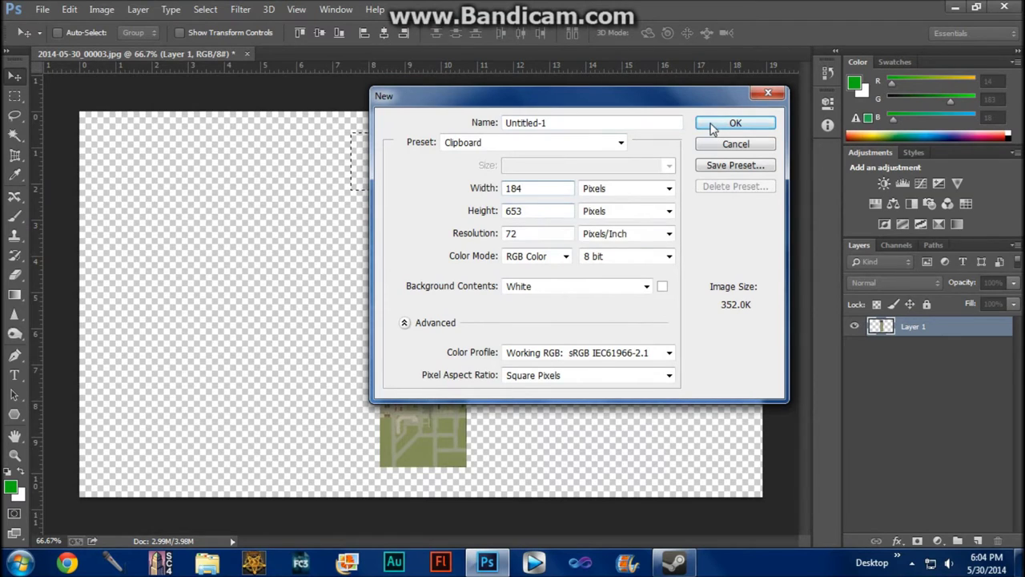
pyautogui.click(721, 124)
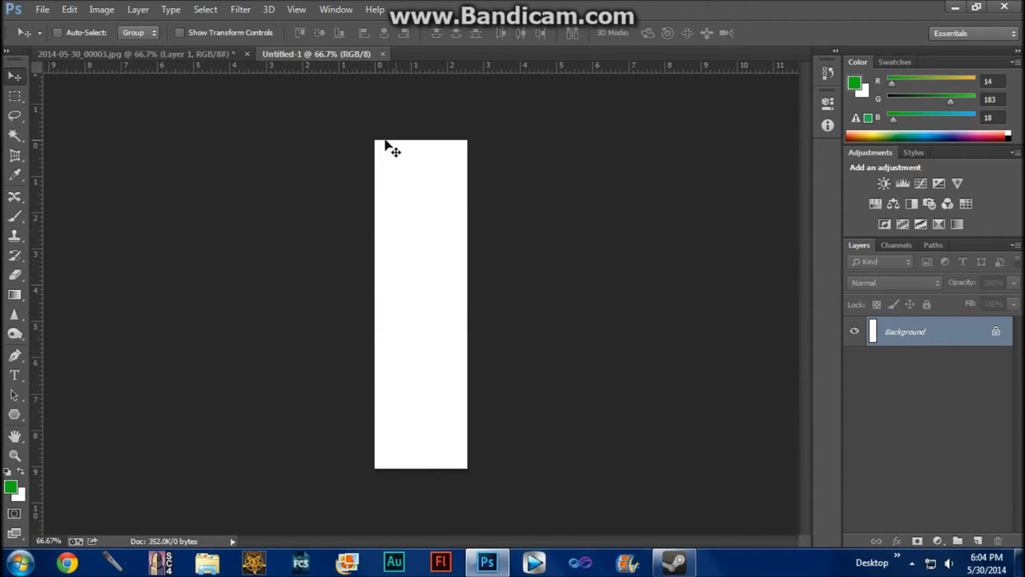
# Step: Select the entire canvas of 2014-05-30_00003.jpg, copy the trimmed map and return to the Untitled-1 document
pyautogui.click(217, 53)
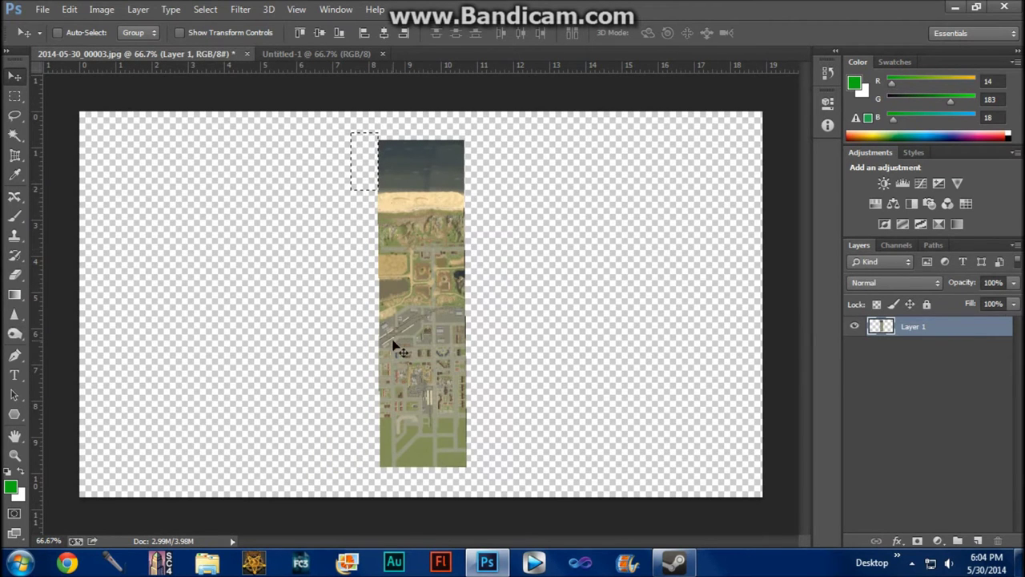
pyautogui.hotkey('ctrl', 'a')
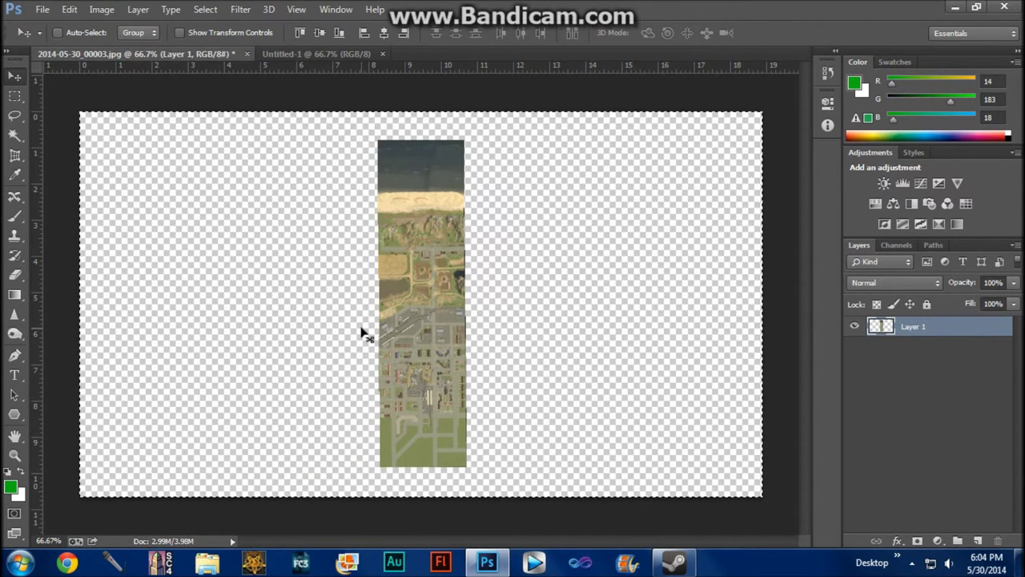
pyautogui.click(308, 55)
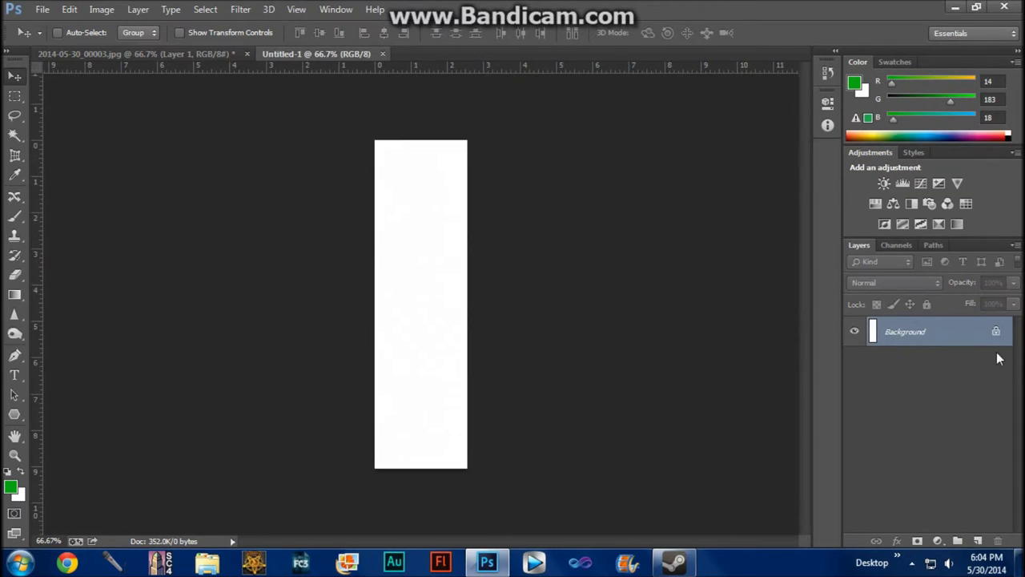
# Step: Convert the locked Background to Layer 0 and paste the map above it, aligned with the canvas
pyautogui.doubleClick(972, 342)
pyautogui.click(639, 177)
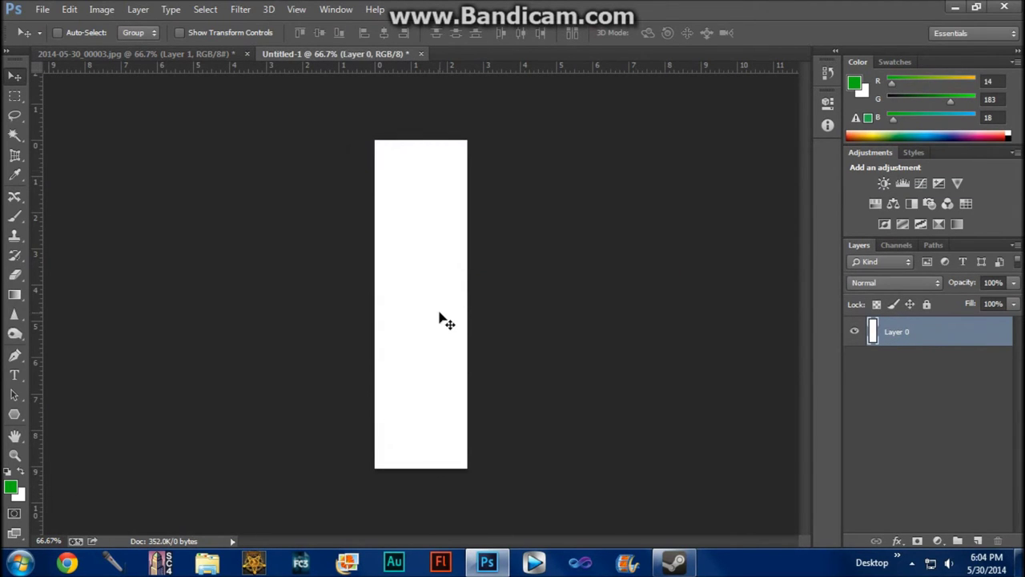
pyautogui.hotkey('ctrl', 'v')
pyautogui.moveTo(435, 318); pyautogui.dragTo(473, 340)
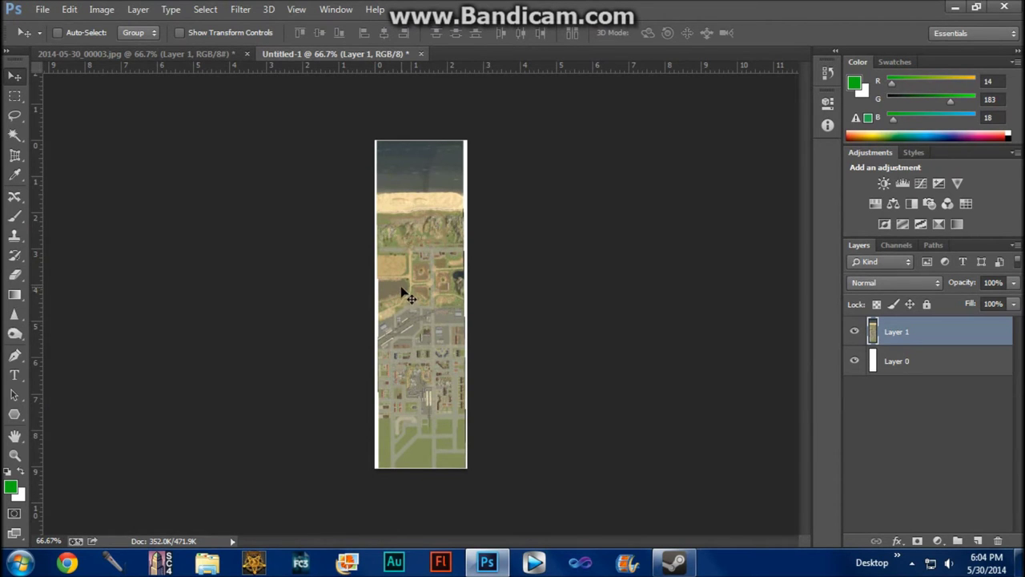
# Step: Close 2014-05-30_00003.jpg without saving and save the new document to the desktop as minimap.jpg, JPEG quality 12, Baseline ("Standard")
pyautogui.click(247, 54)
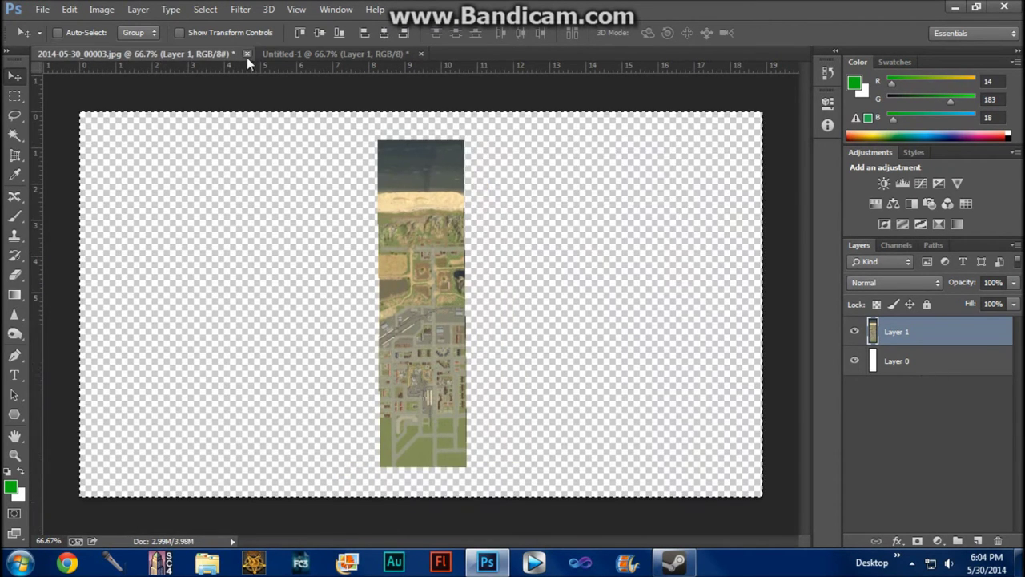
pyautogui.click(549, 214)
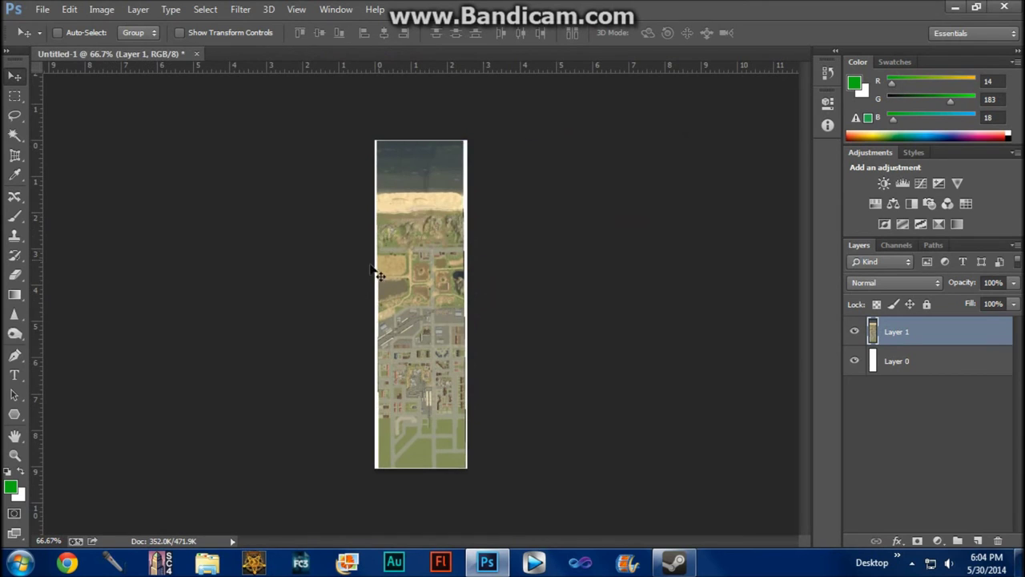
pyautogui.click(45, 9)
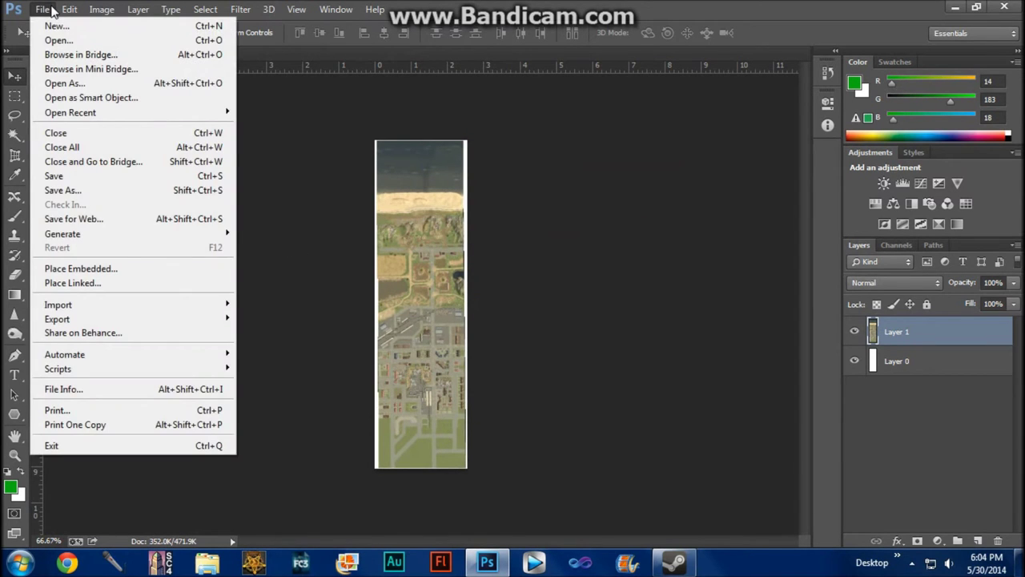
pyautogui.click(85, 194)
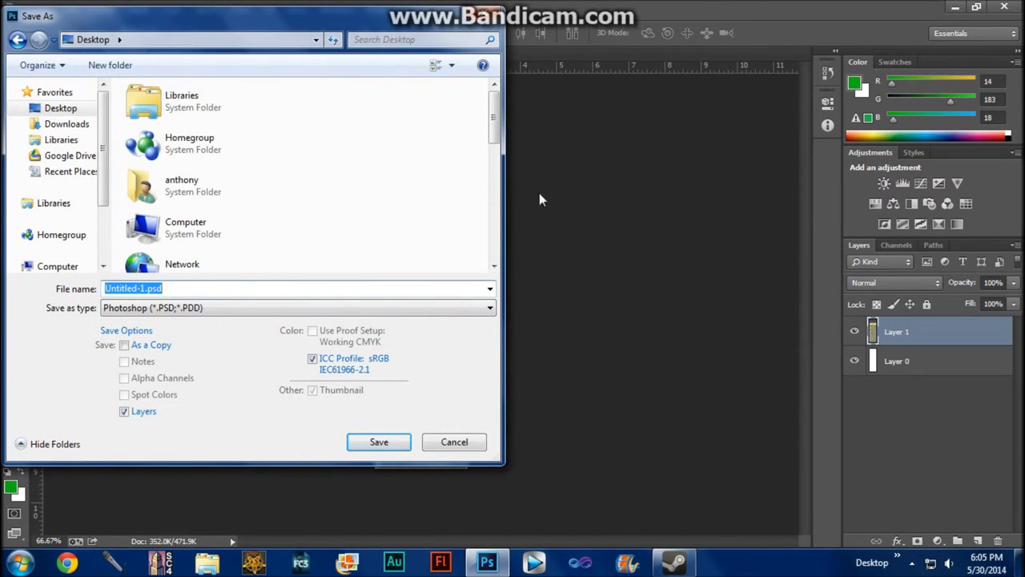
pyautogui.write('min')
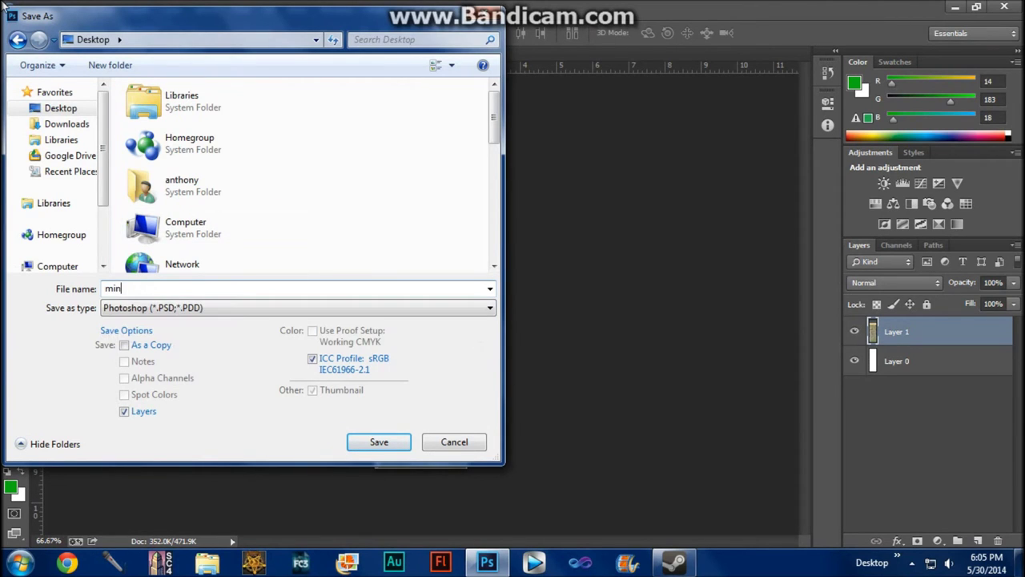
pyautogui.write('imap')
pyautogui.click(214, 310)
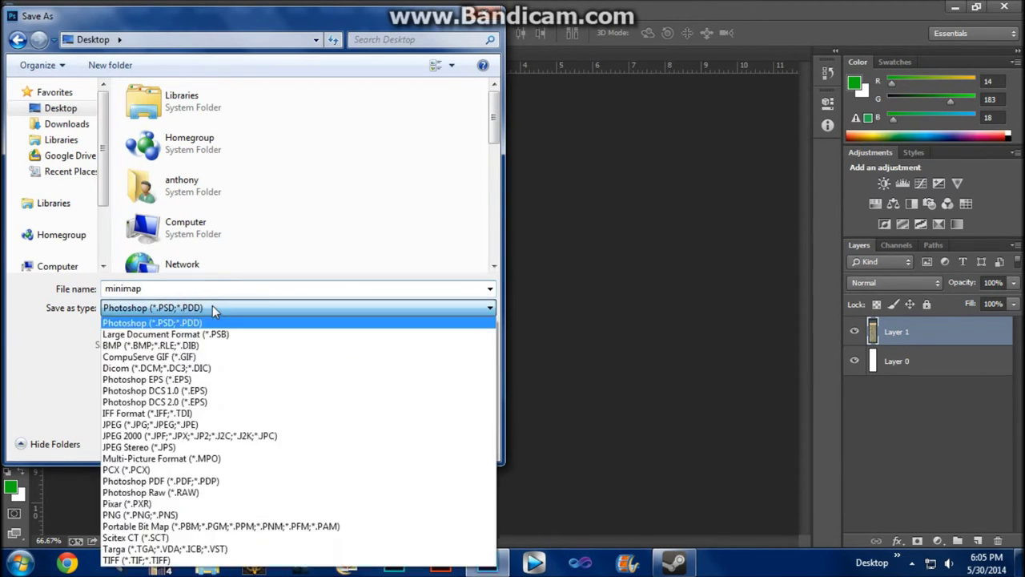
pyautogui.click(193, 426)
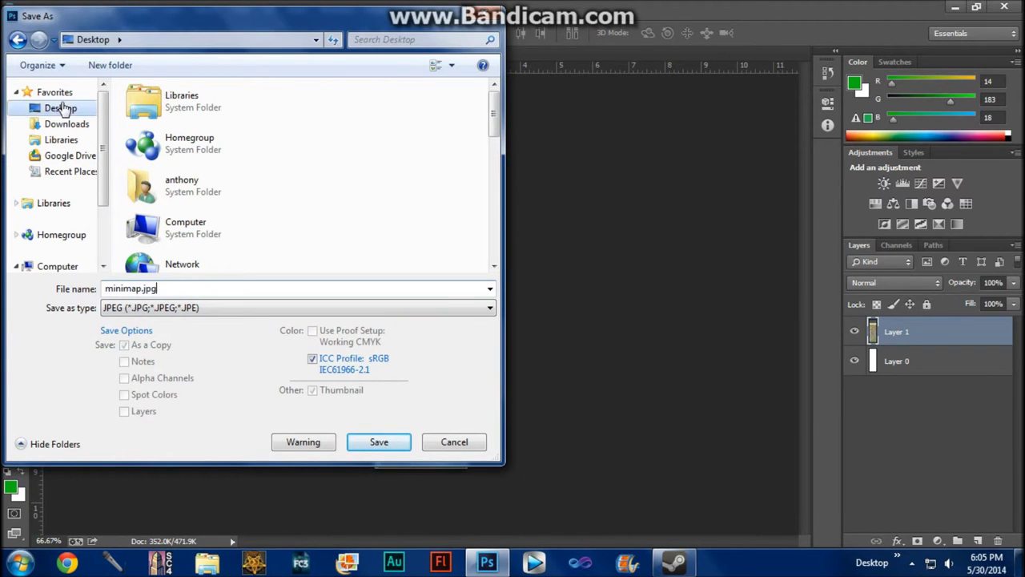
pyautogui.click(378, 442)
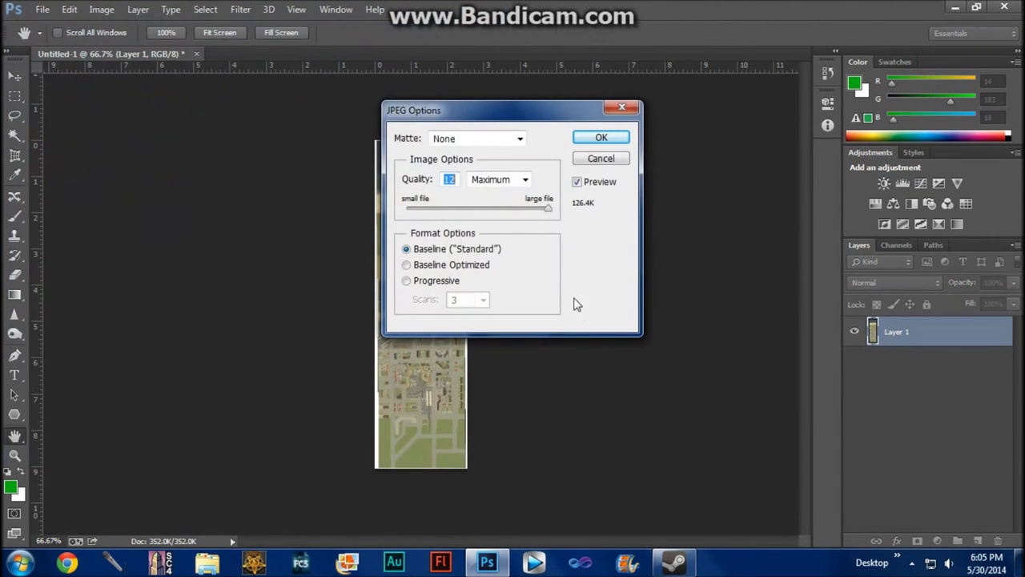
pyautogui.click(601, 139)
# Step: Place 2014-05-30_00003.jpg beneath minimap.jpg on the desktop and view the saved minimap.jpg
pyautogui.click(954, 8)
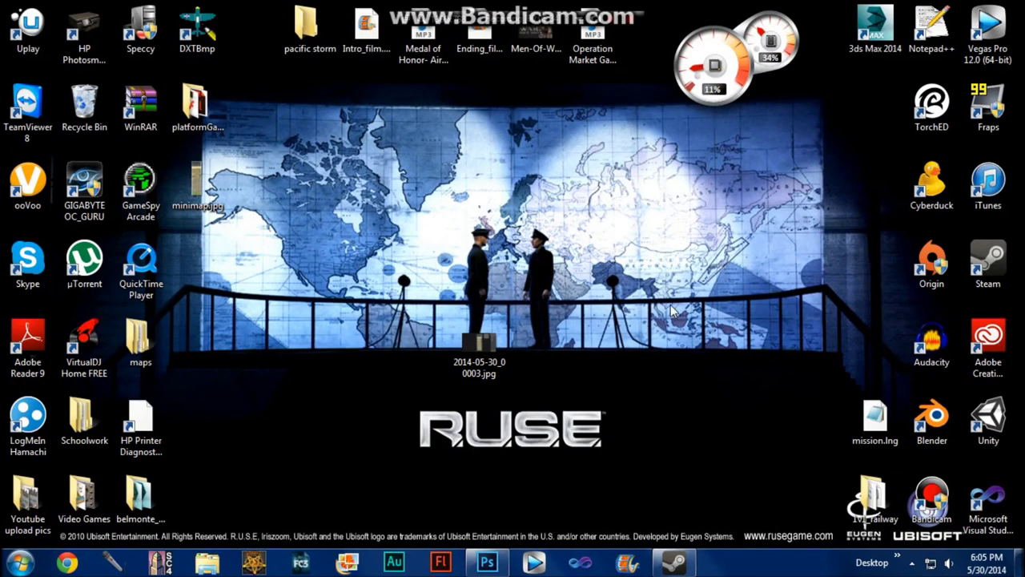
pyautogui.moveTo(478, 345); pyautogui.dragTo(199, 265)
pyautogui.doubleClick(198, 183)
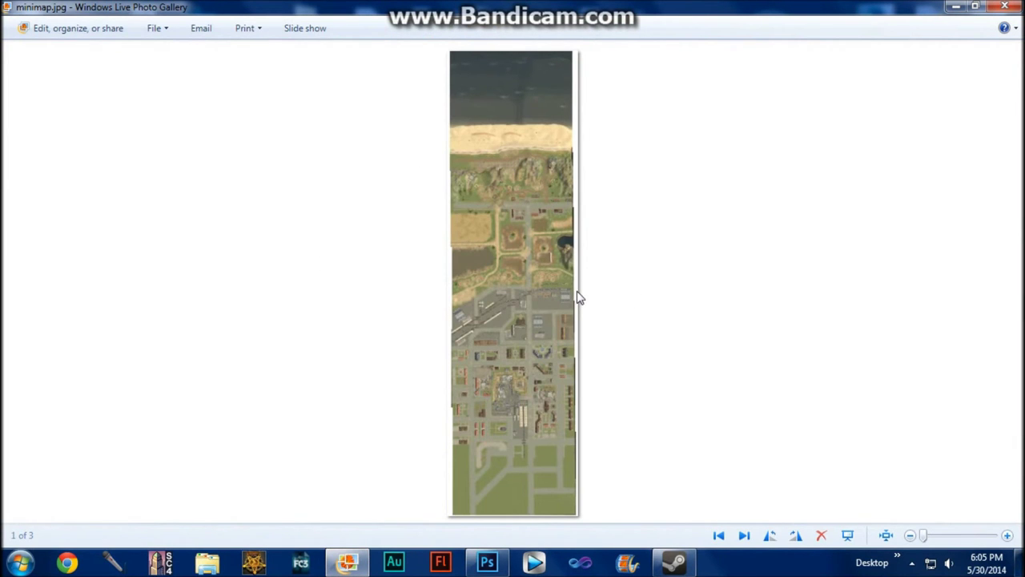
pyautogui.click(1013, 7)
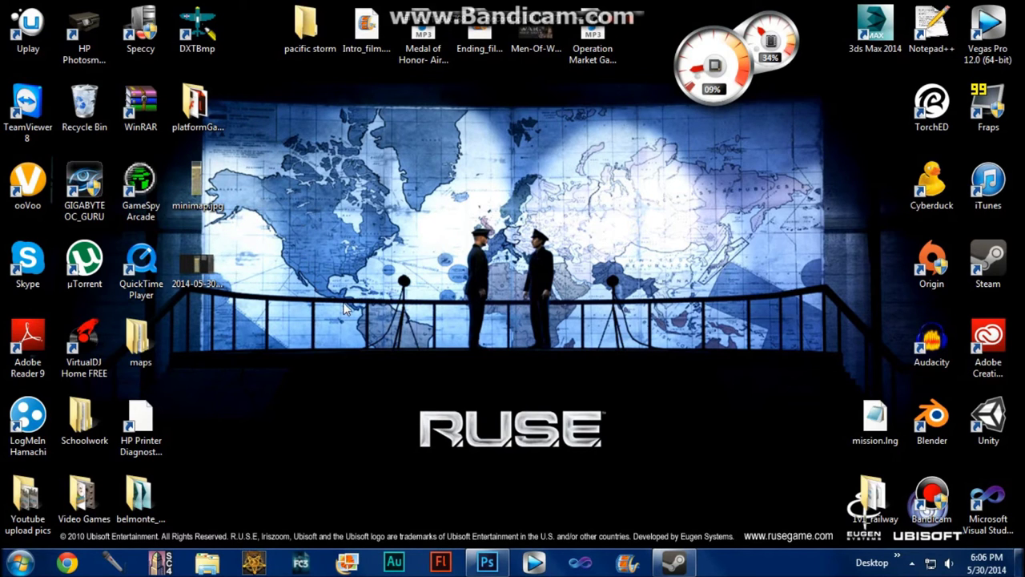
# Step: Launch DXTBmp from the desktop
pyautogui.doubleClick(208, 32)
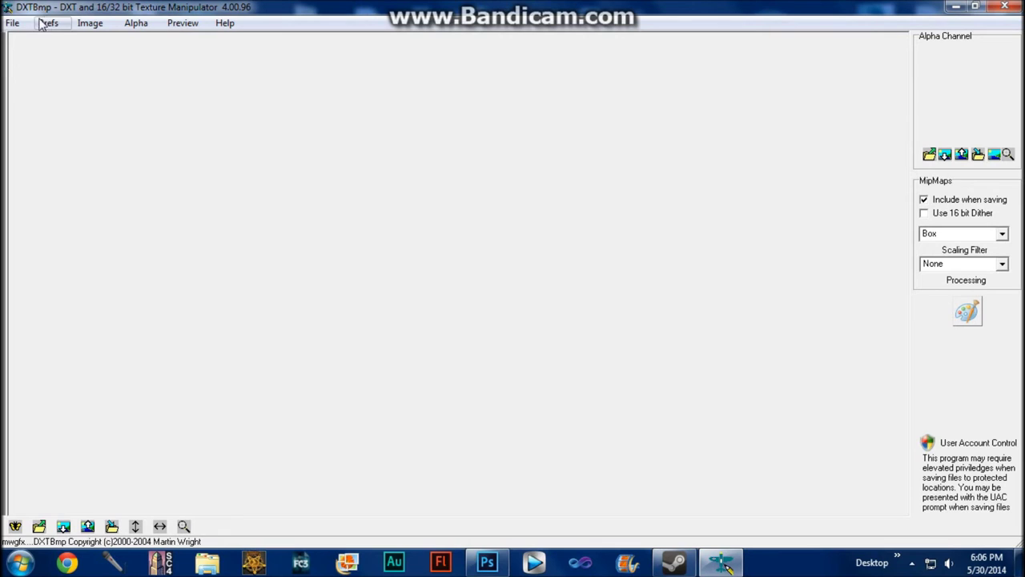
# Step: Open minimap.jpg from the desktop, with All Image Files as the file type
pyautogui.click(15, 23)
pyautogui.click(121, 43)
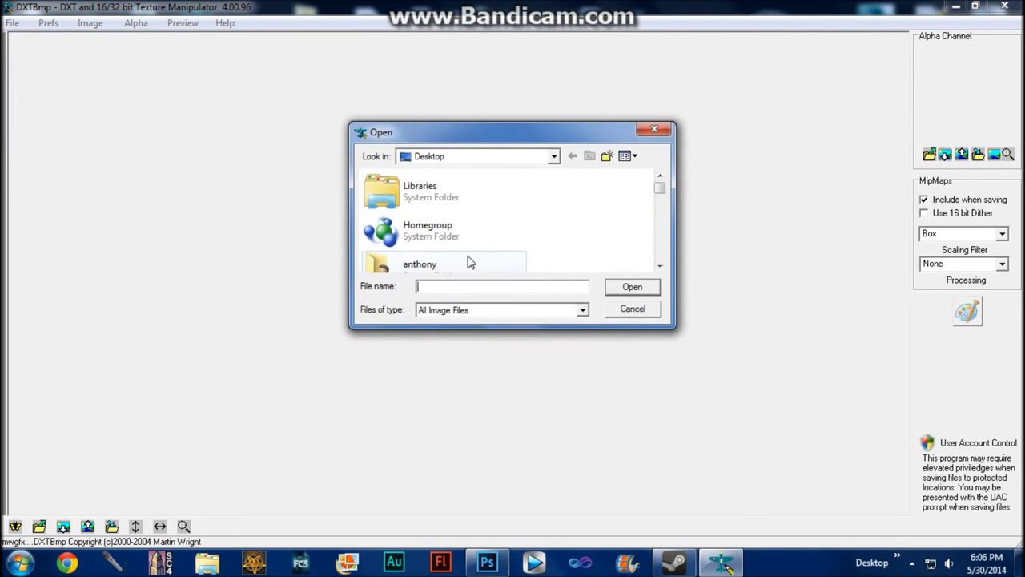
pyautogui.click(582, 312)
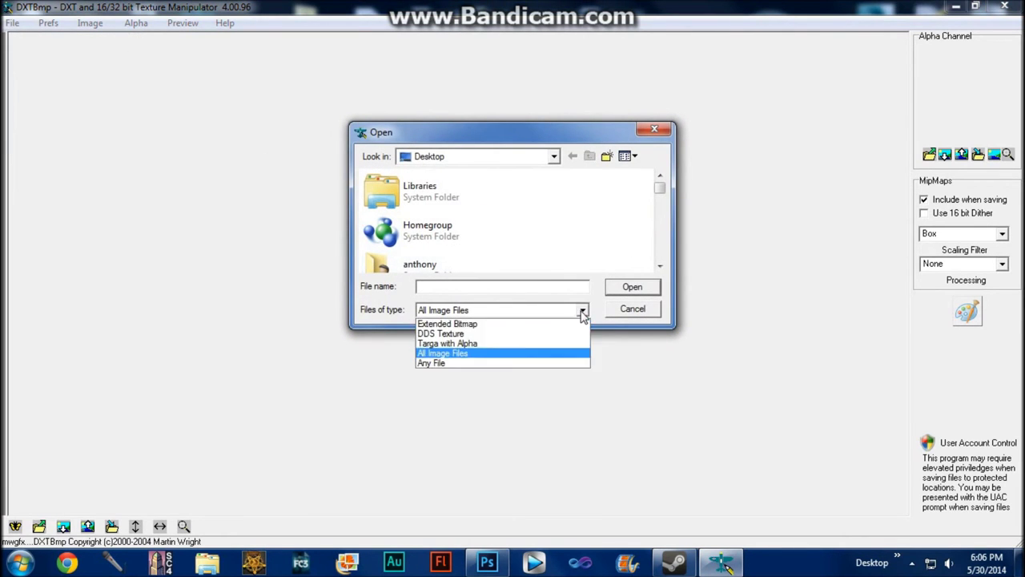
pyautogui.click(451, 354)
pyautogui.moveTo(660, 189); pyautogui.dragTo(658, 264)
pyautogui.click(475, 250)
pyautogui.click(622, 286)
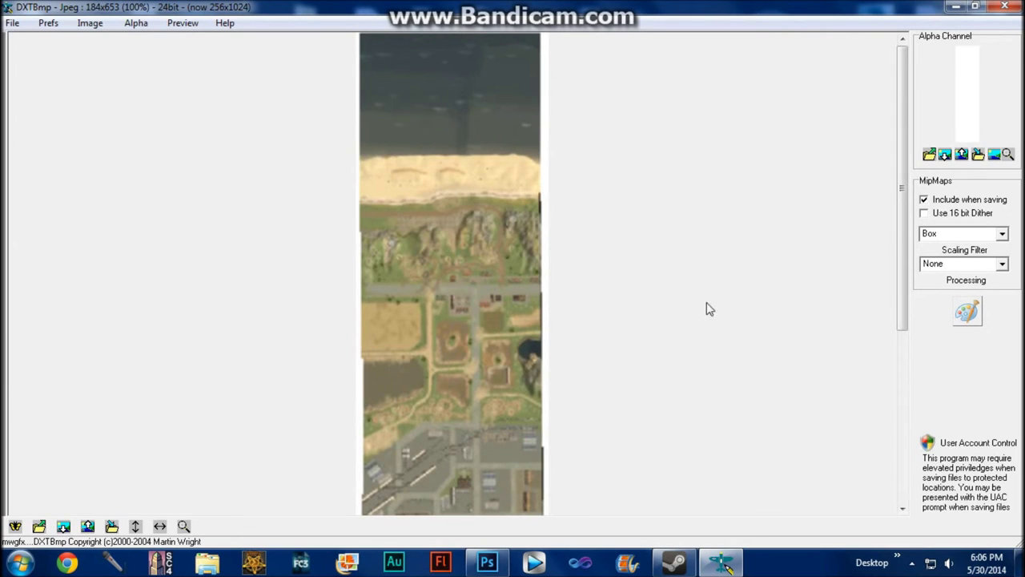
pyautogui.moveTo(902, 207); pyautogui.dragTo(858, 222)
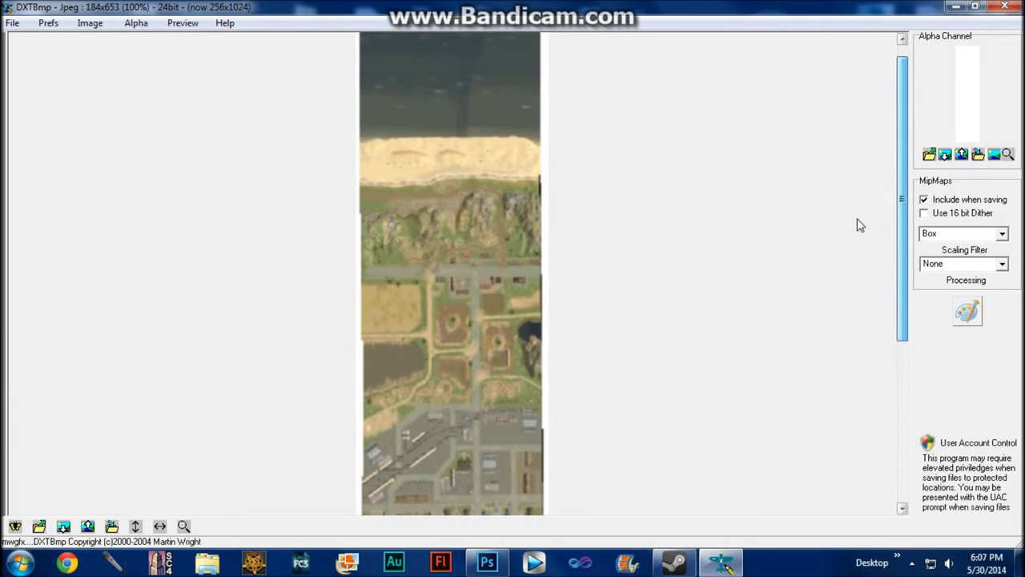
# Step: Export the image to the desktop as a DDS texture named minimap, using the DDS DXT1 (NoAlpha) type
pyautogui.click(13, 23)
pyautogui.moveTo(44, 73)
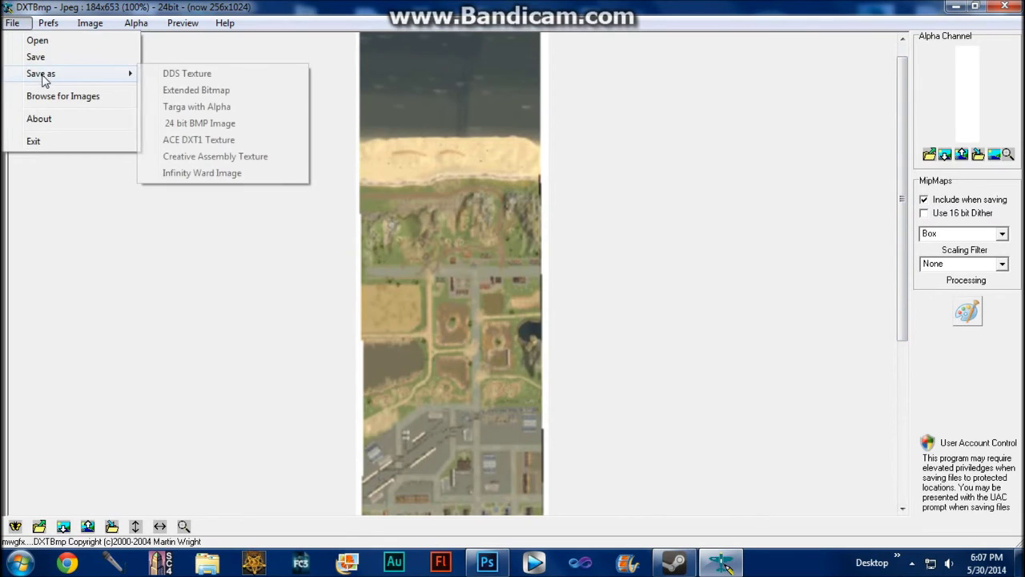
pyautogui.click(252, 76)
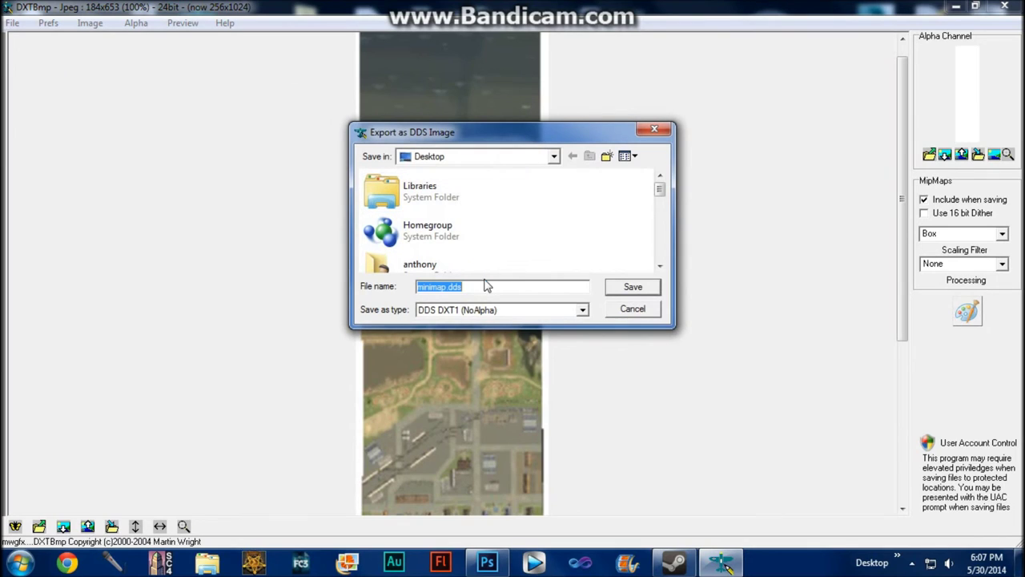
pyautogui.click(487, 286)
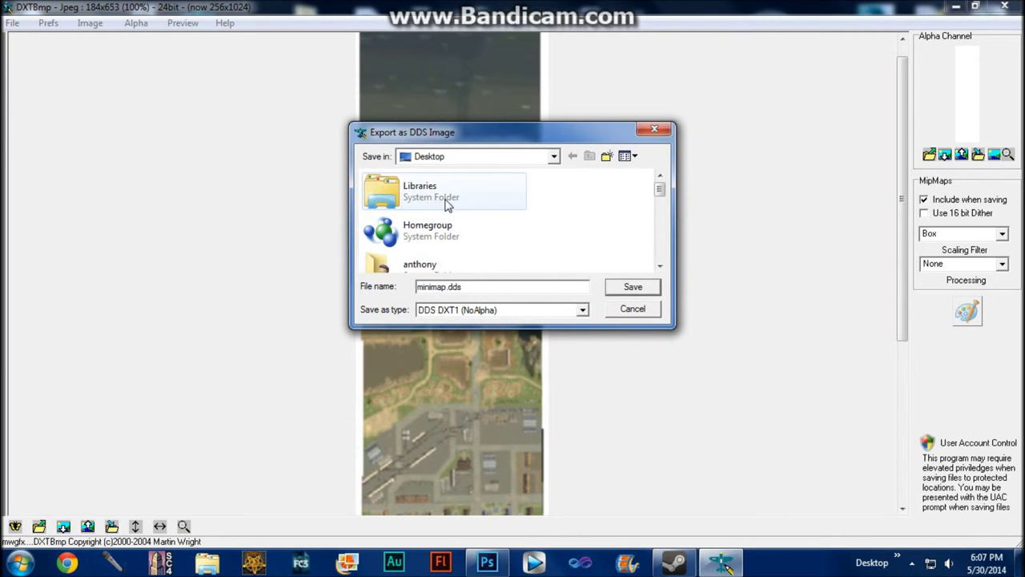
pyautogui.moveTo(463, 286); pyautogui.dragTo(345, 293)
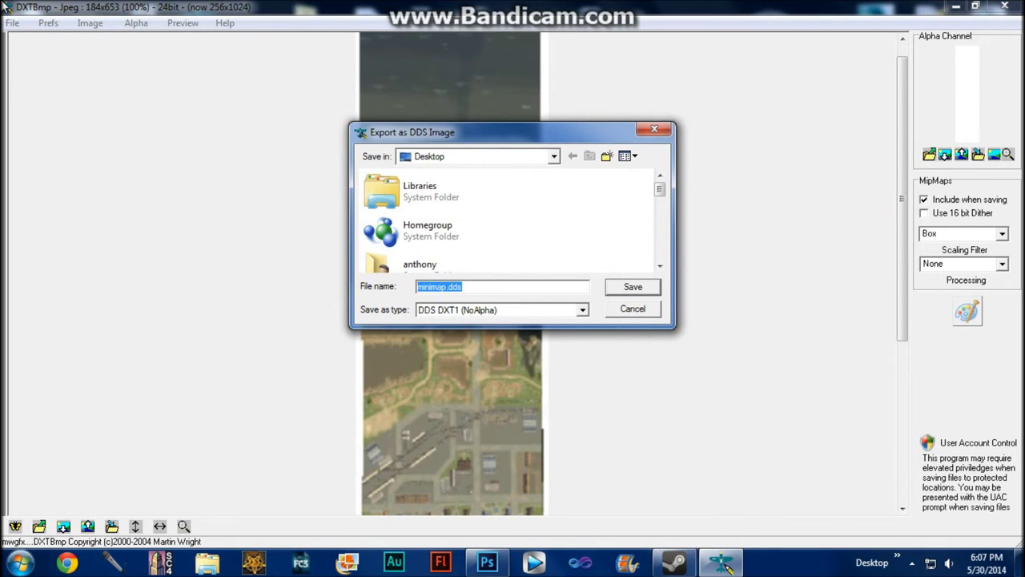
pyautogui.write('mini')
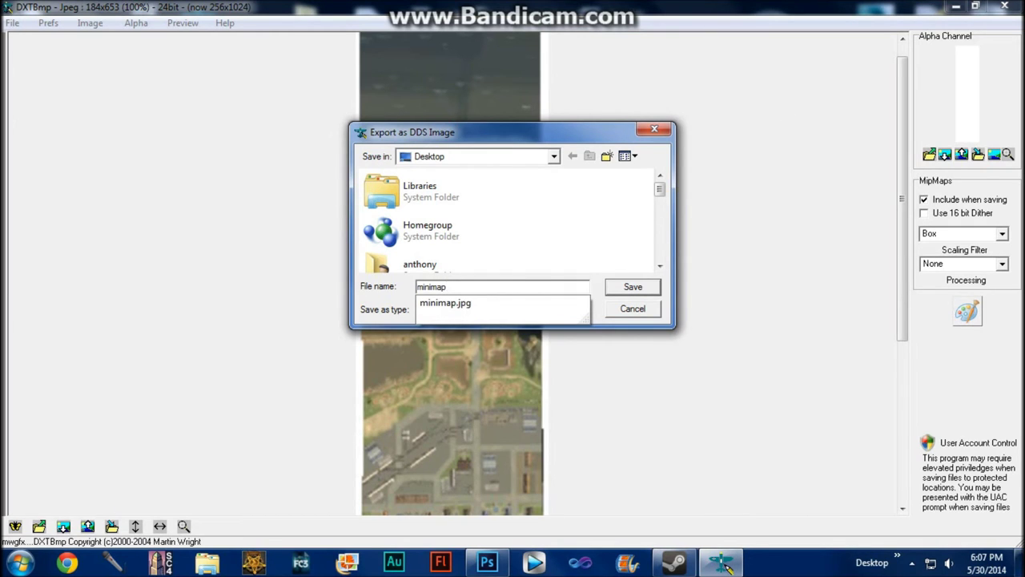
pyautogui.click(519, 277)
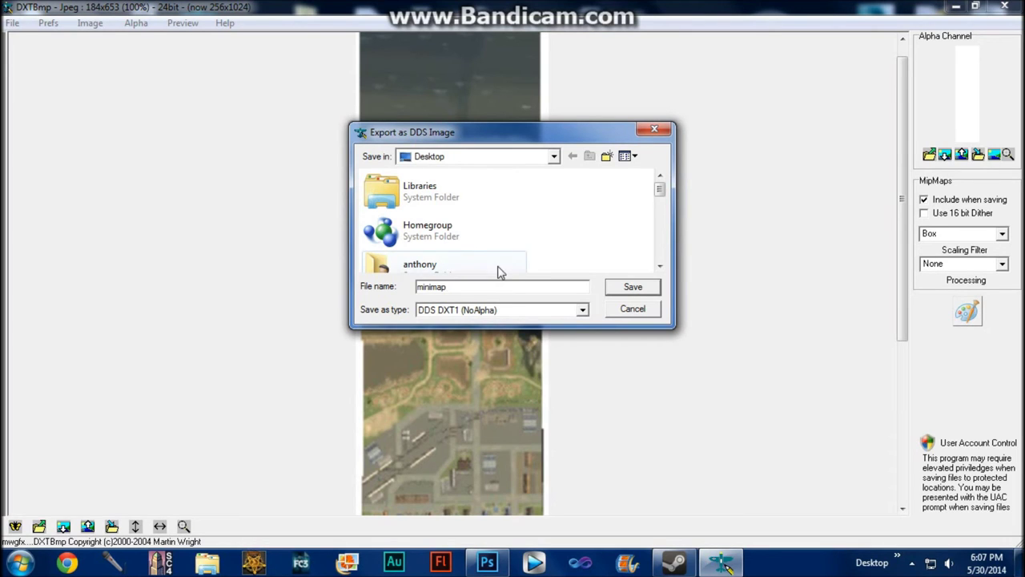
pyautogui.moveTo(448, 286); pyautogui.dragTo(395, 297)
pyautogui.click(448, 286)
pyautogui.click(644, 292)
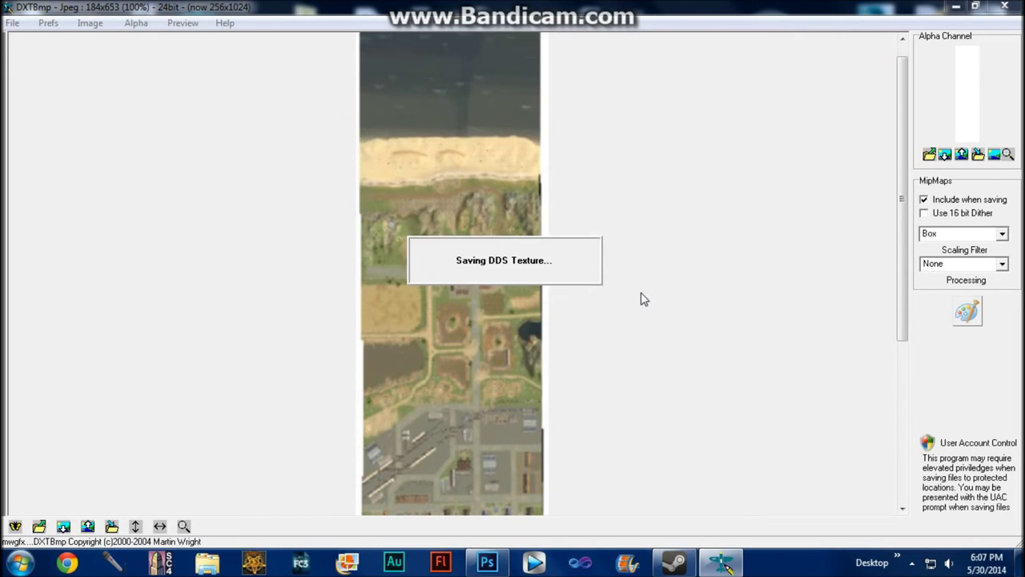
# Step: Close DXTBmp and move minimap.dds to an empty area of the desktop, beside the R.U.S.E. logo
pyautogui.click(1007, 6)
pyautogui.moveTo(197, 340); pyautogui.dragTo(308, 420)
pyautogui.click(302, 371)
pyautogui.click(332, 378)
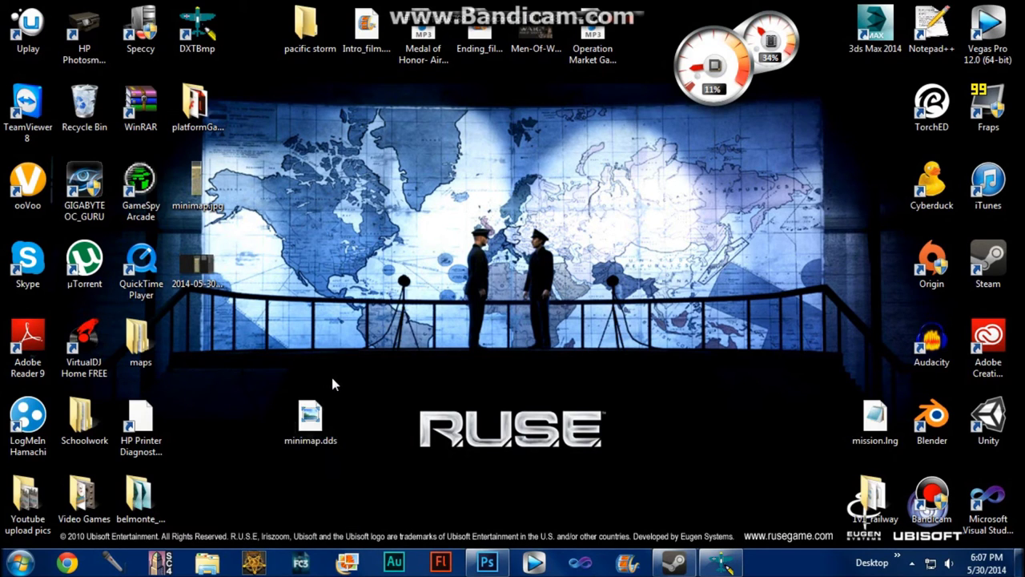
pyautogui.moveTo(217, 351); pyautogui.dragTo(358, 469)
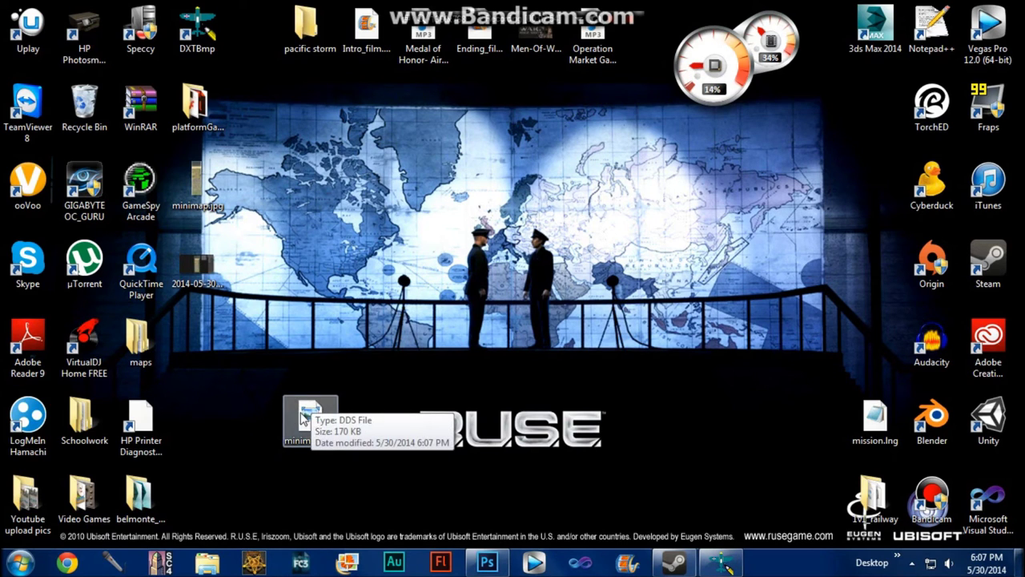
pyautogui.click(302, 329)
pyautogui.moveTo(253, 360); pyautogui.dragTo(331, 439)
pyautogui.click(370, 447)
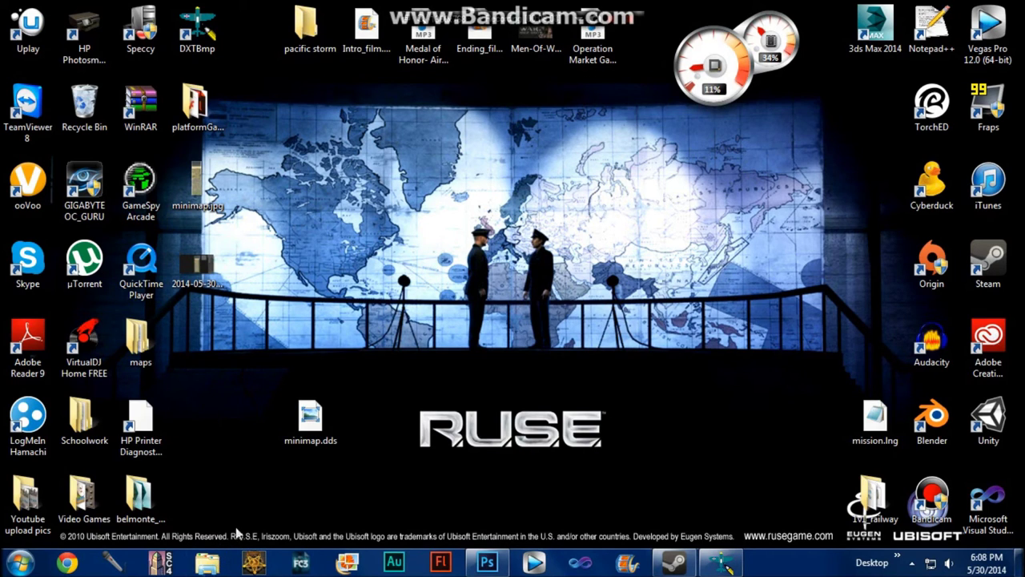
pyautogui.click(237, 467)
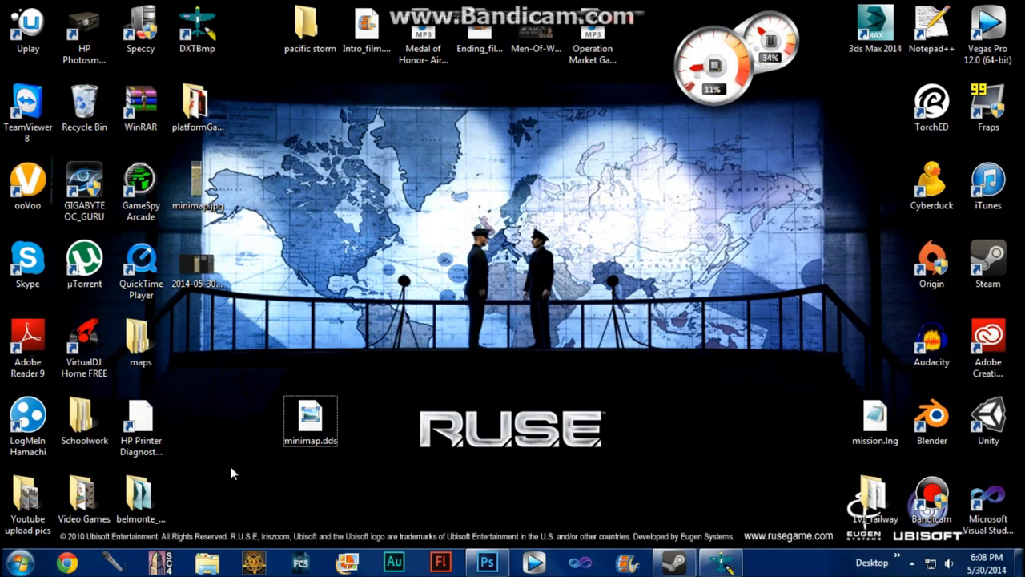
# Step: Open Windows Explorer and browse to the Steam folder in Program Files (x86) on the C: drive
pyautogui.click(215, 565)
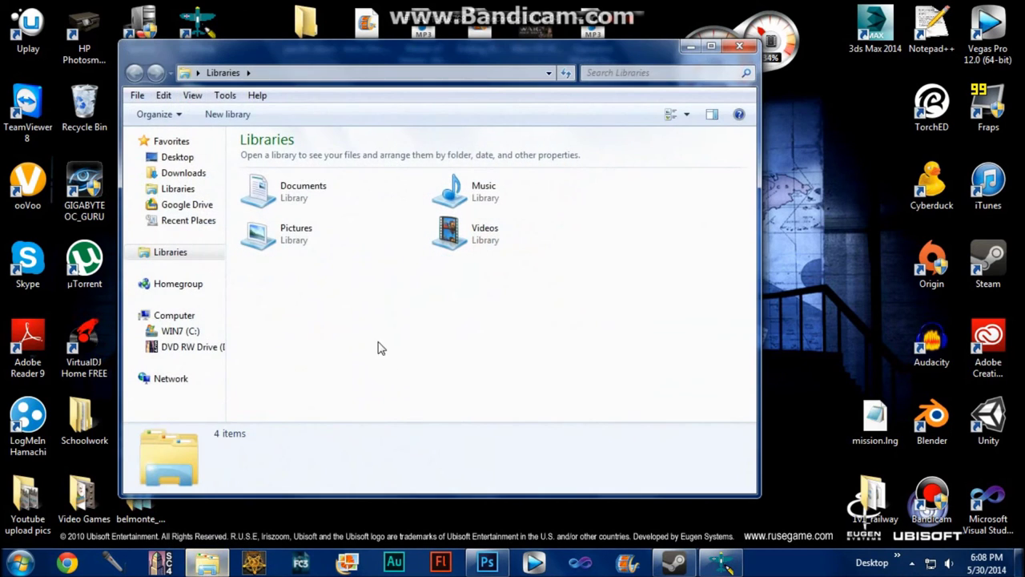
pyautogui.click(189, 332)
pyautogui.click(312, 318)
pyautogui.scroll(-3, 309, 321)
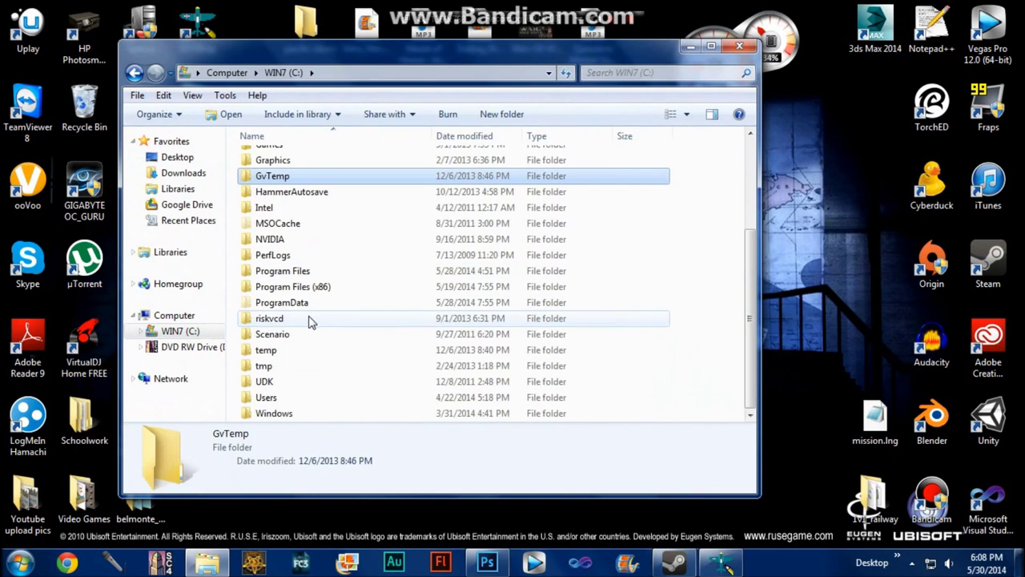
pyautogui.doubleClick(358, 293)
pyautogui.scroll(-10, 331, 200)
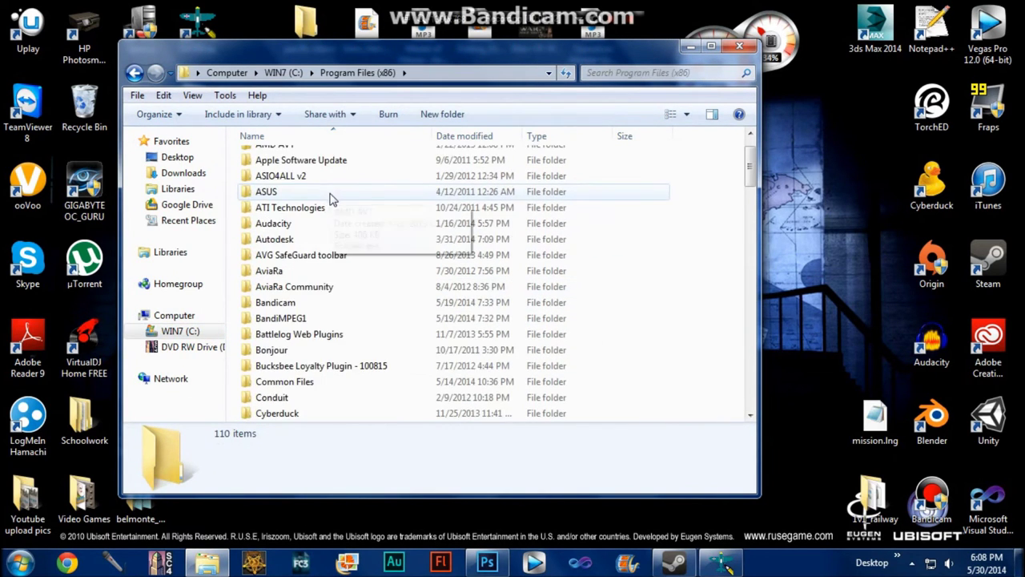
pyautogui.scroll(-15, 332, 208)
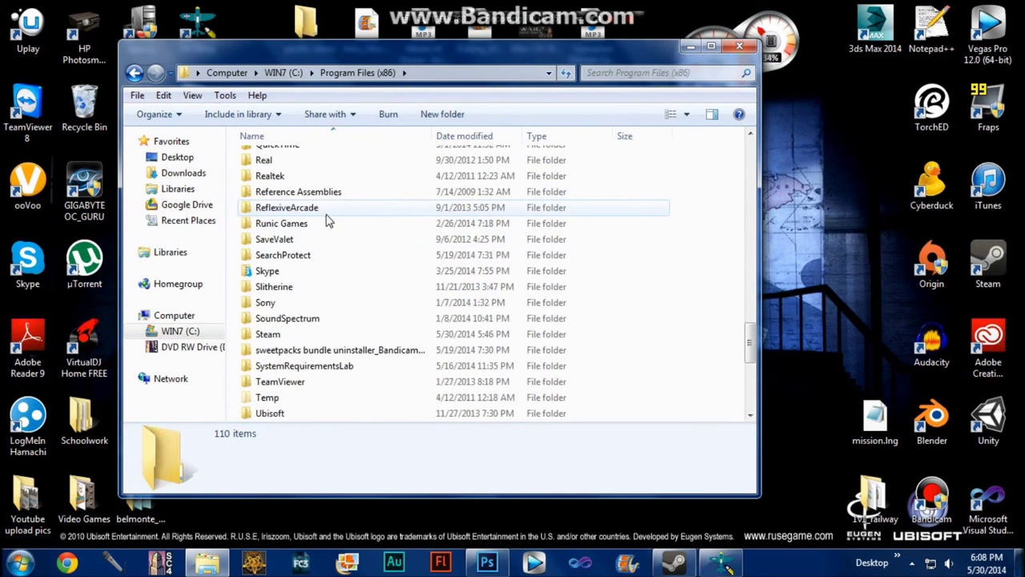
pyautogui.click(292, 336)
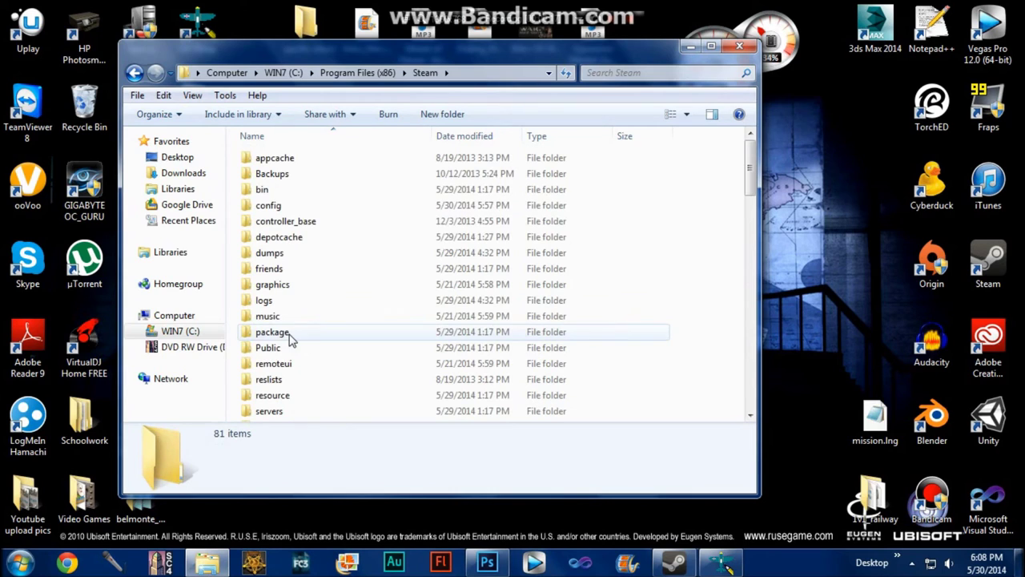
# Step: Go through steamapps and common into the Men of War Assault Squad 2 folder
pyautogui.scroll(-4, 312, 189)
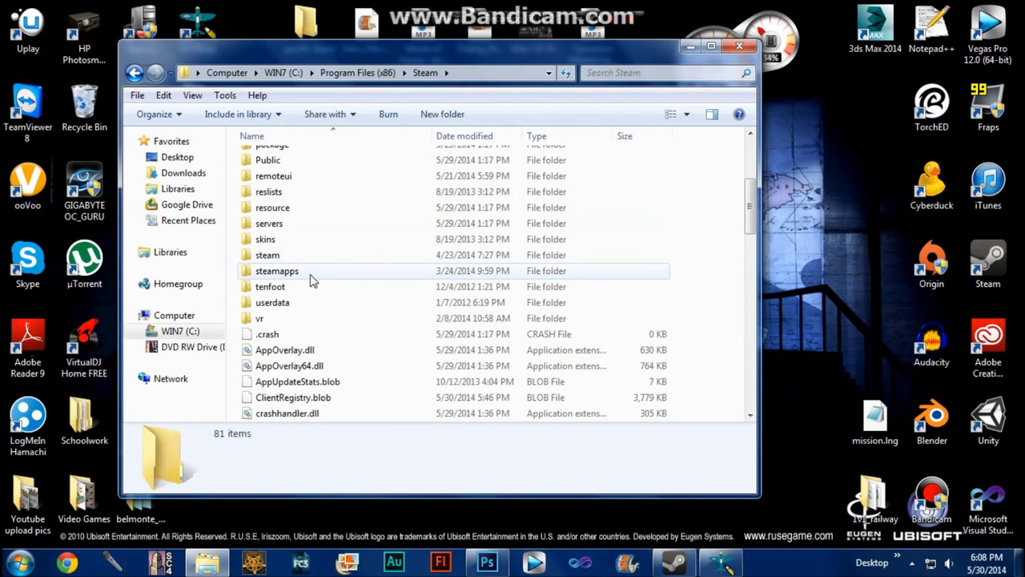
pyautogui.doubleClick(313, 277)
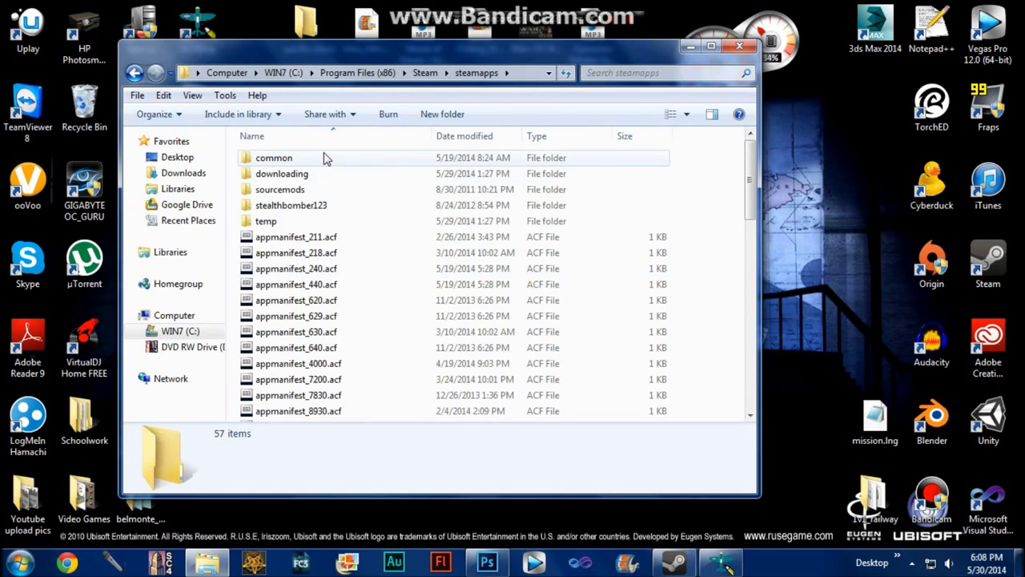
pyautogui.doubleClick(311, 160)
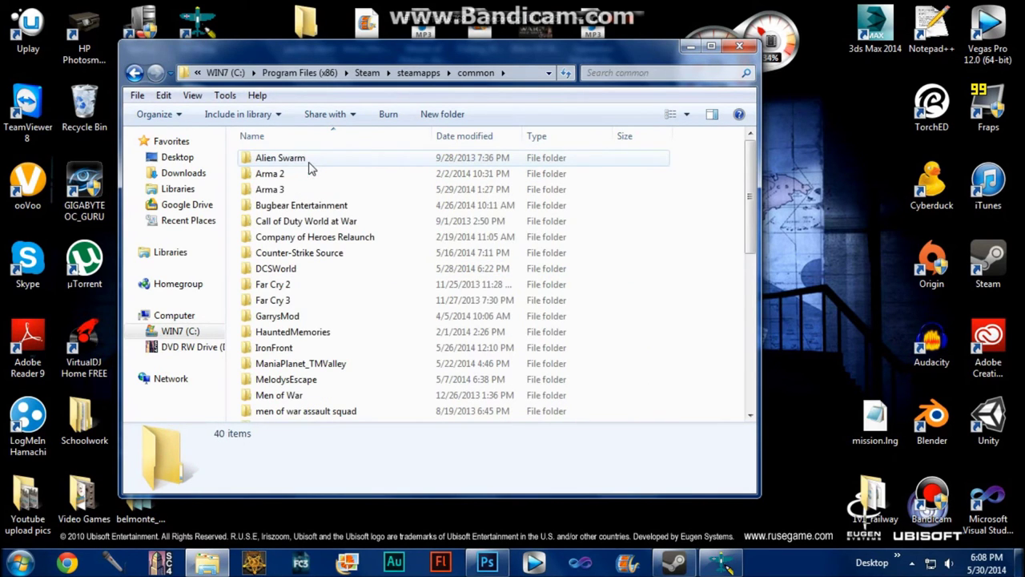
pyautogui.scroll(-7, 393, 216)
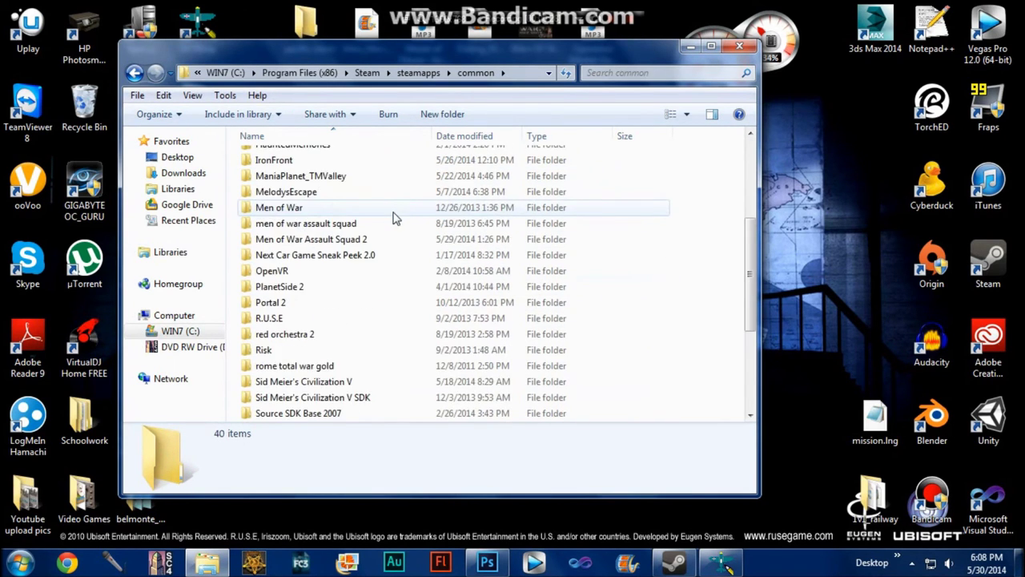
pyautogui.scroll(7, 376, 289)
pyautogui.scroll(1, 353, 269)
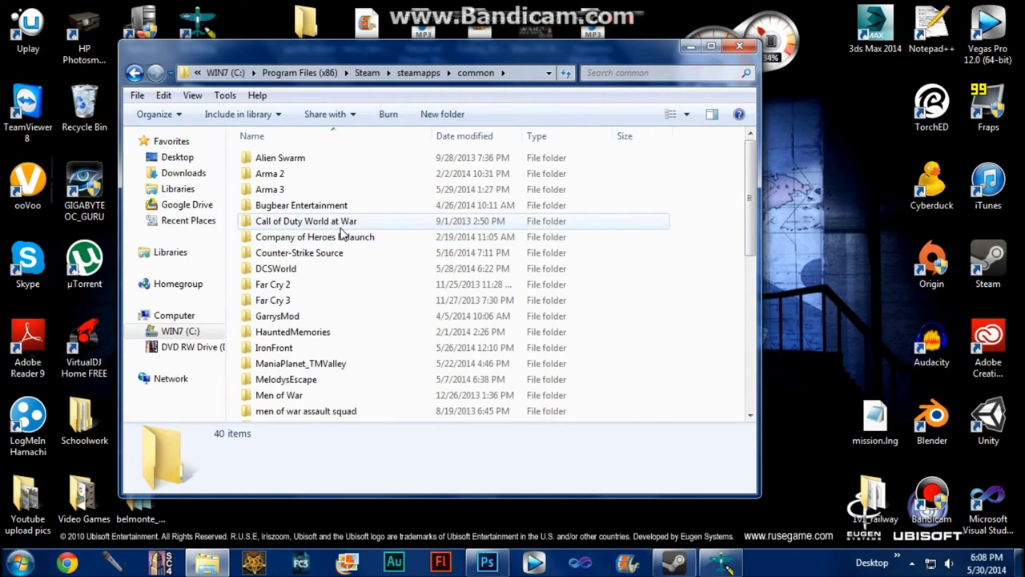
pyautogui.scroll(-8, 340, 246)
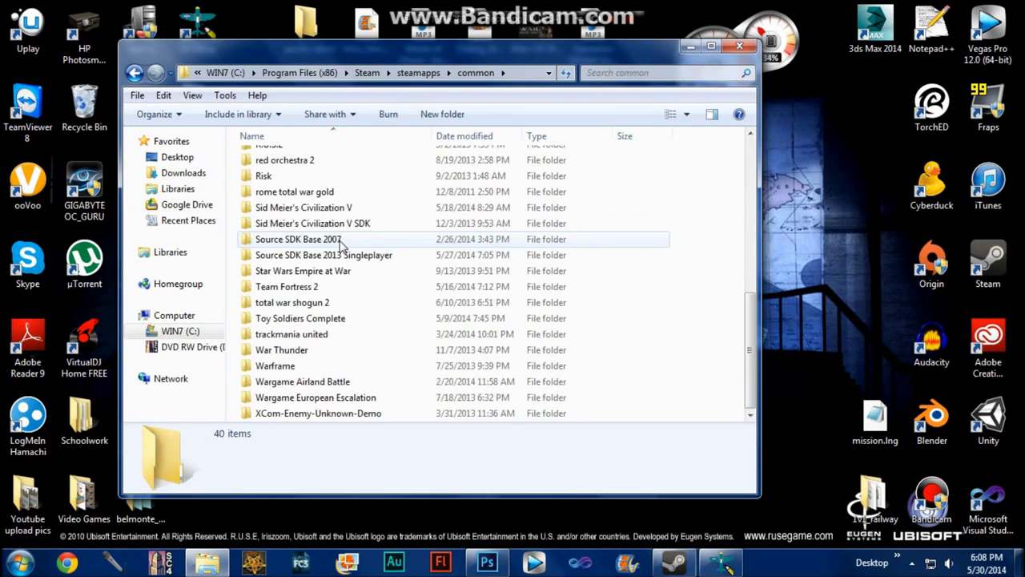
pyautogui.scroll(8, 328, 245)
pyautogui.scroll(-3, 337, 232)
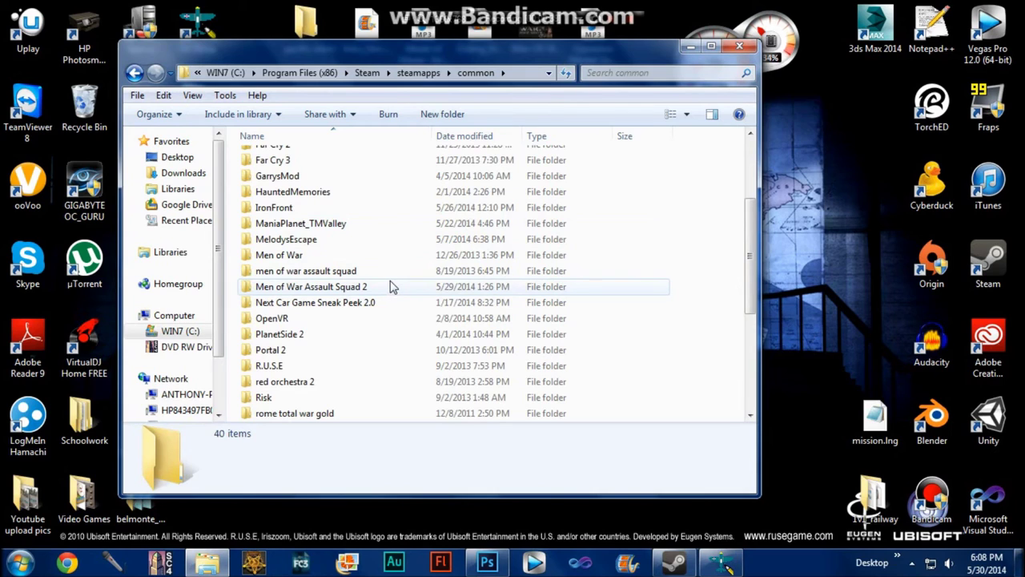
pyautogui.moveTo(390, 280)
pyautogui.doubleClick(372, 288)
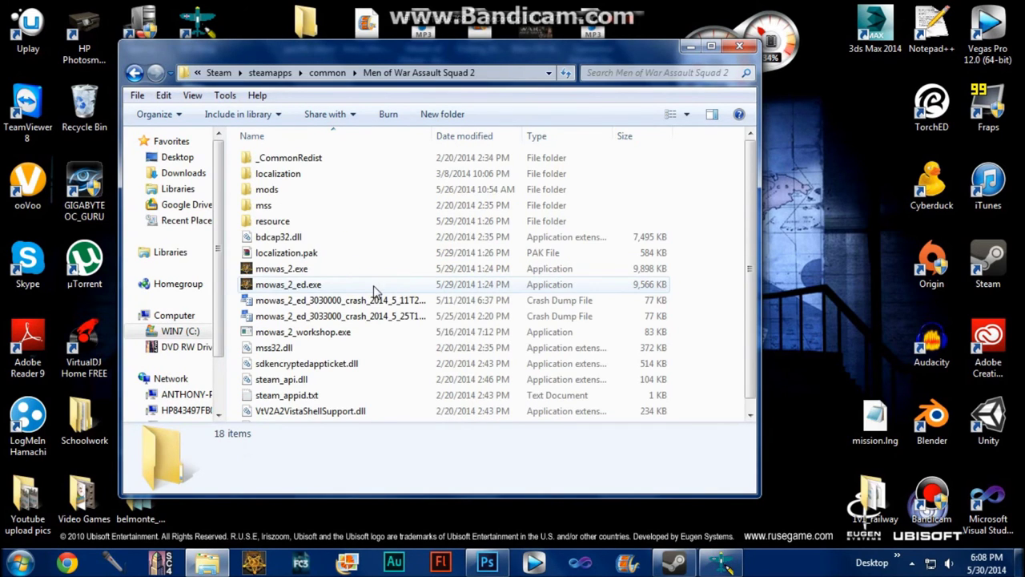
# Step: Reposition the Explorer window, open the coop_01 folder under resource\map, and look through its files
pyautogui.moveTo(329, 53); pyautogui.dragTo(413, 77)
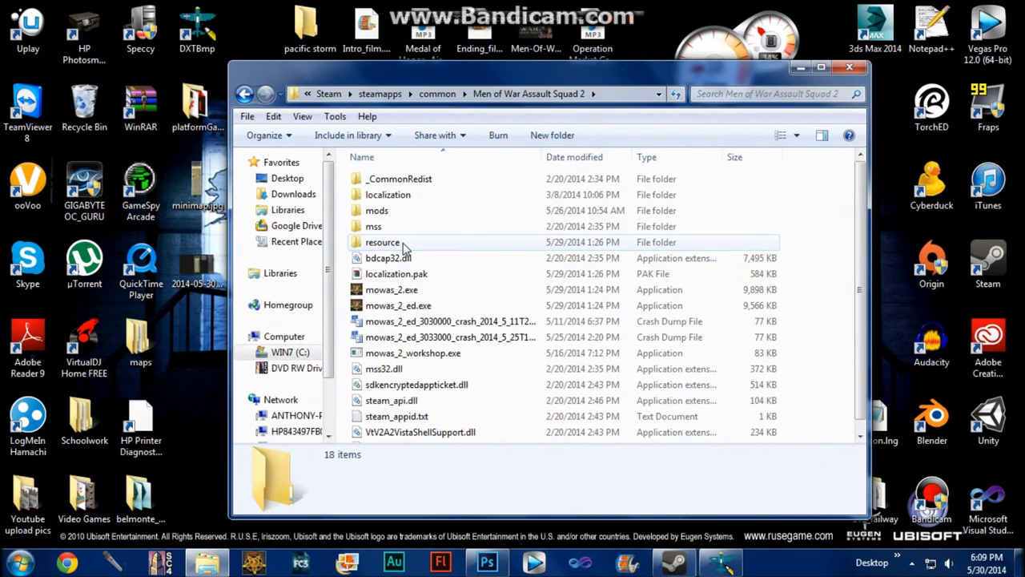
pyautogui.moveTo(405, 218)
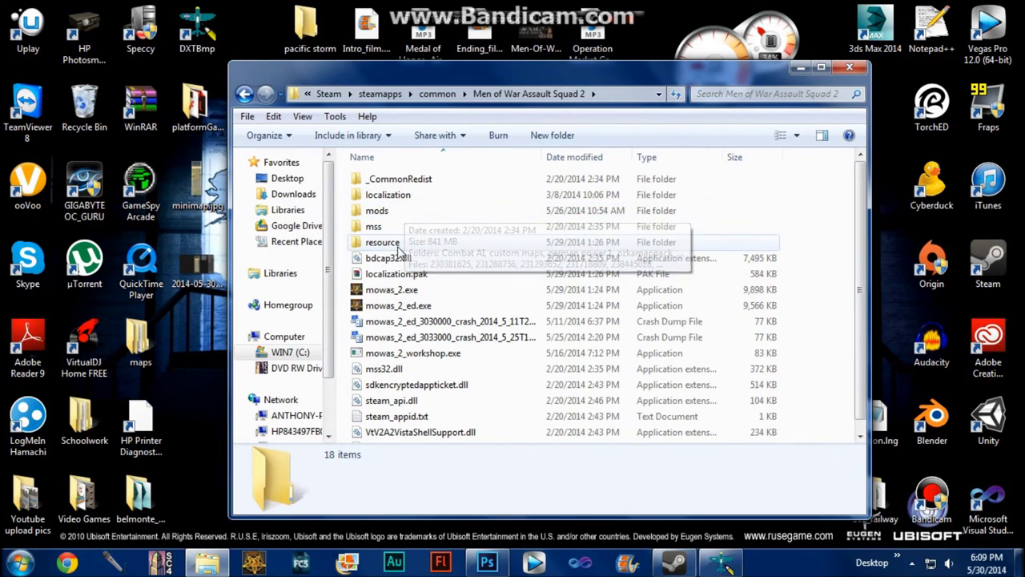
pyautogui.doubleClick(398, 242)
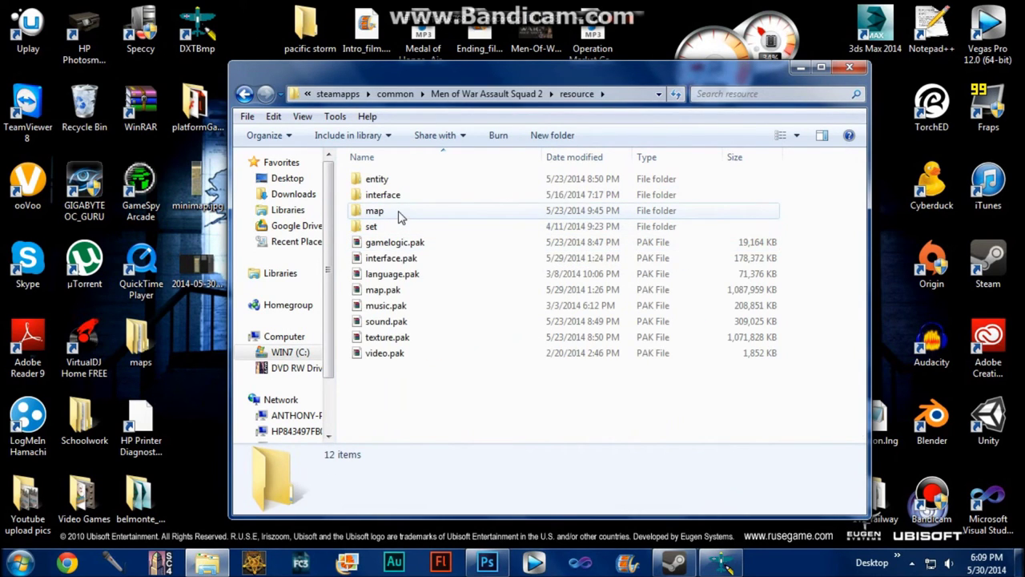
pyautogui.doubleClick(399, 214)
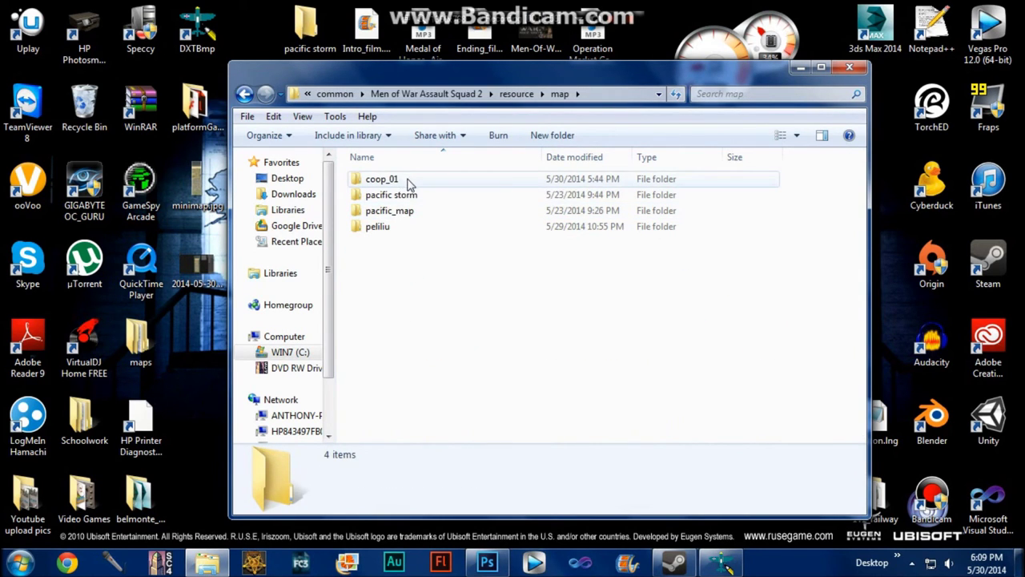
pyautogui.doubleClick(408, 181)
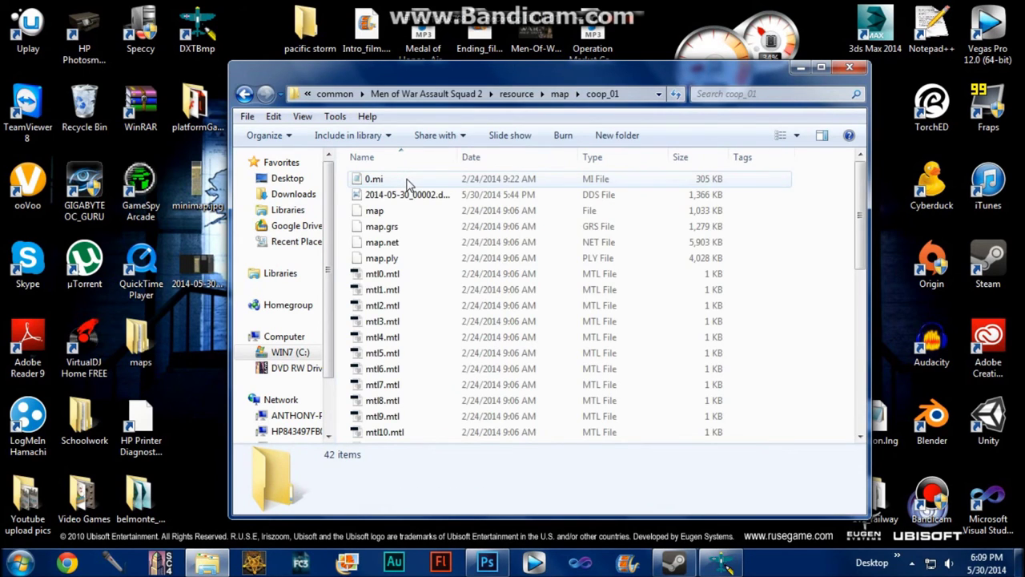
pyautogui.scroll(-3, 451, 276)
pyautogui.scroll(-3, 445, 273)
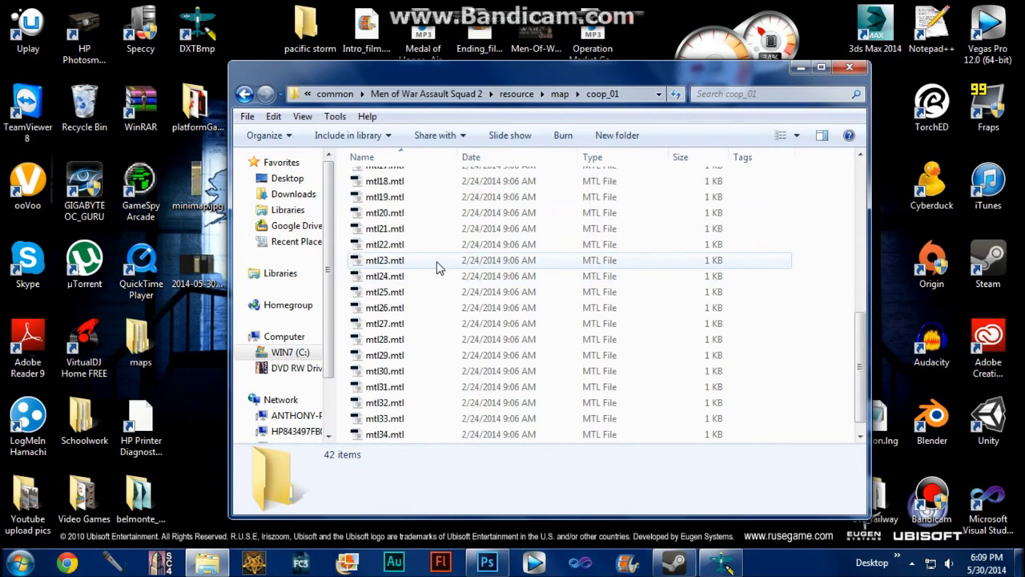
pyautogui.moveTo(430, 272)
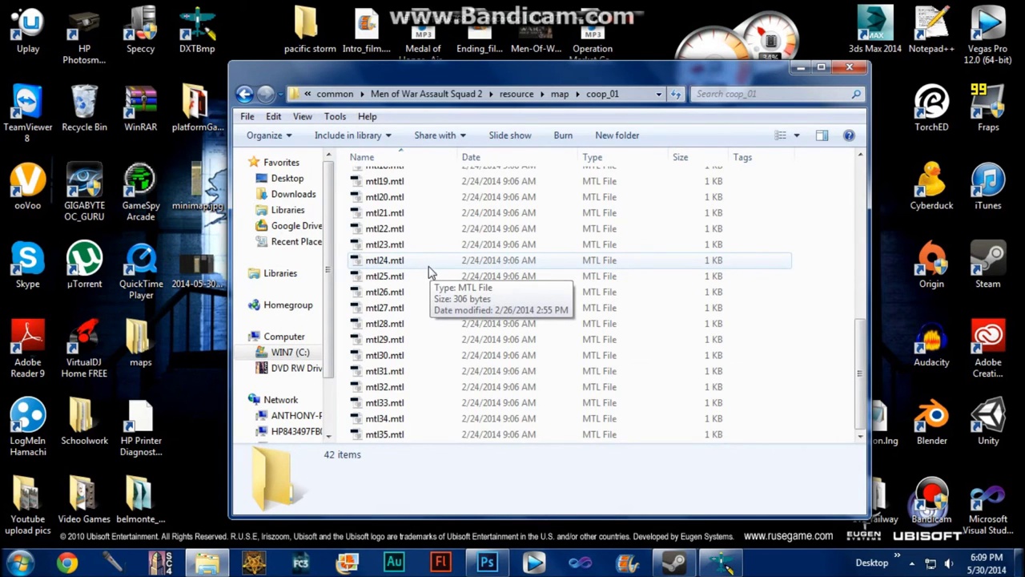
# Step: Move minimap.dds from the desktop into the coop_01 map folder and check it in the file list
pyautogui.scroll(8, 430, 269)
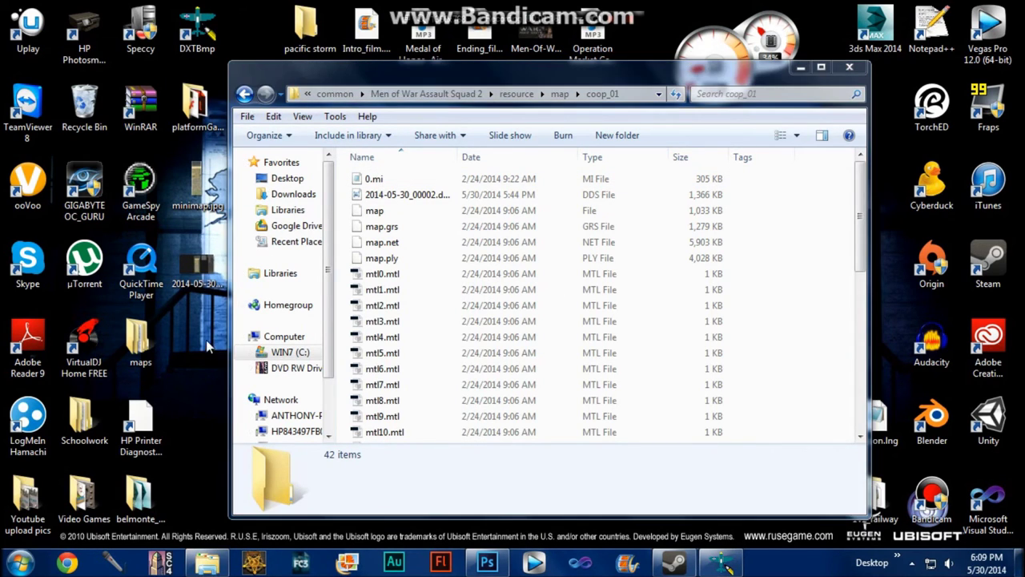
pyautogui.moveTo(362, 80); pyautogui.dragTo(489, 84)
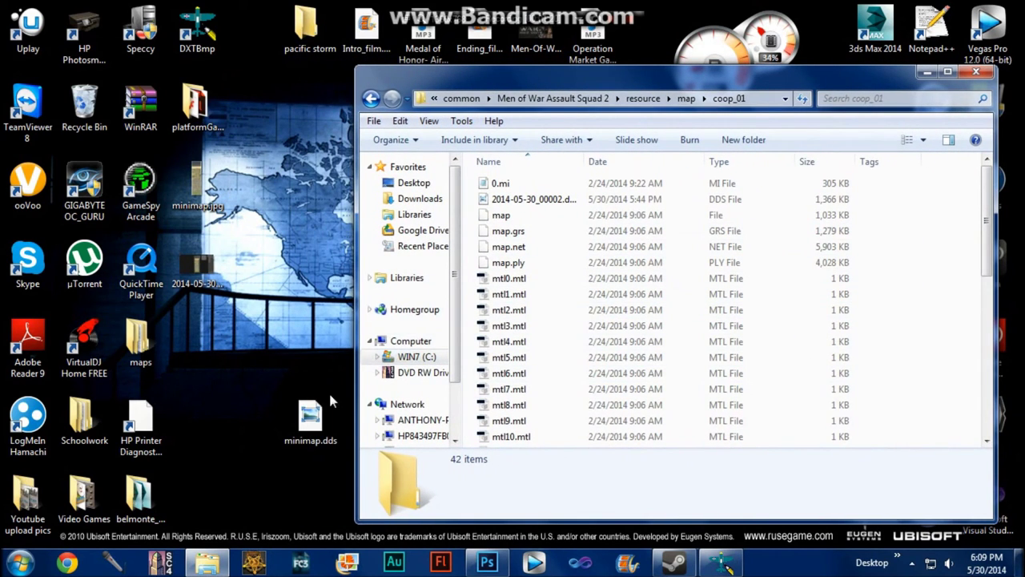
pyautogui.moveTo(298, 413); pyautogui.dragTo(595, 307)
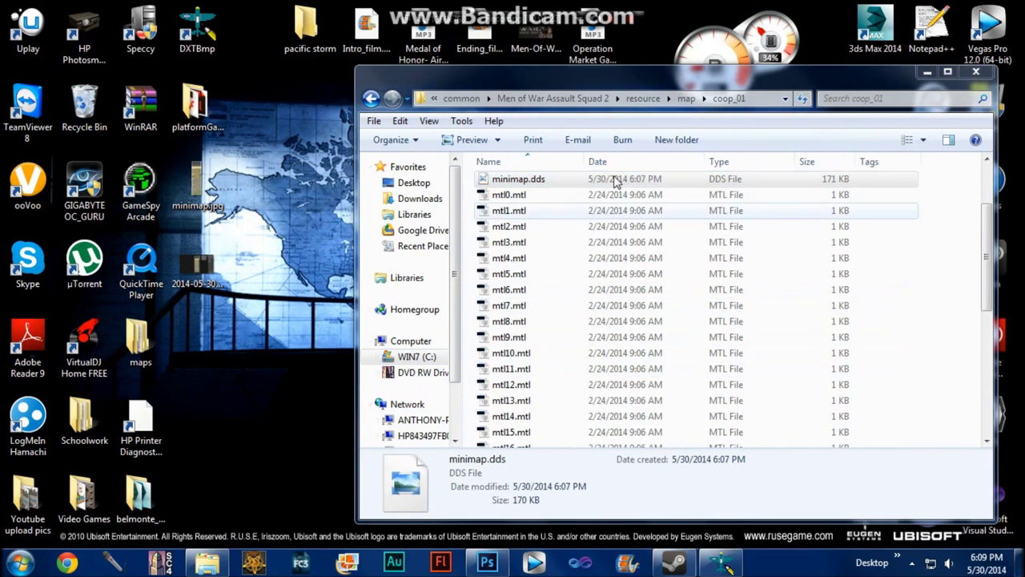
pyautogui.moveTo(627, 79); pyautogui.dragTo(426, 71)
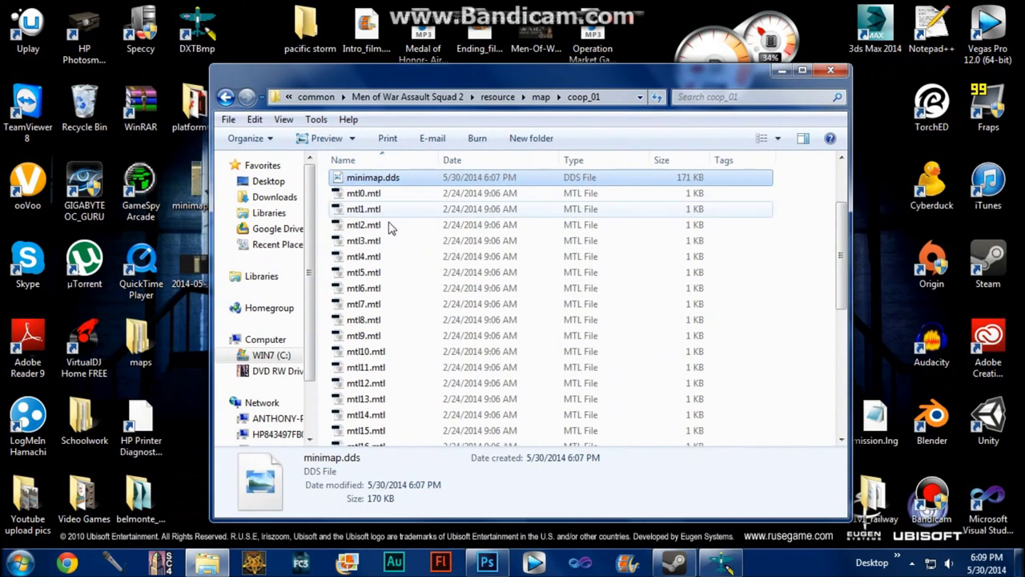
pyautogui.scroll(2, 402, 232)
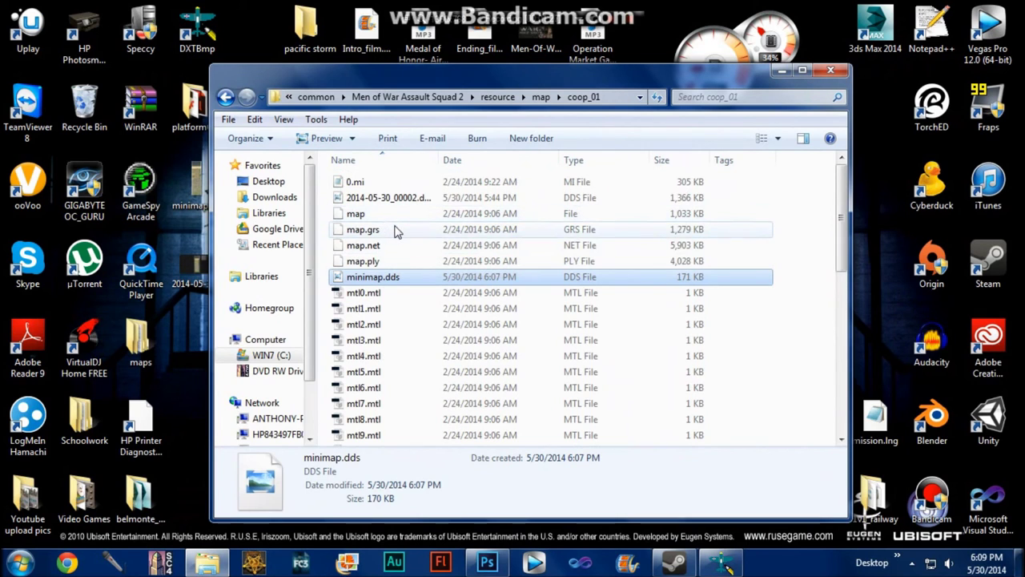
pyautogui.click(394, 231)
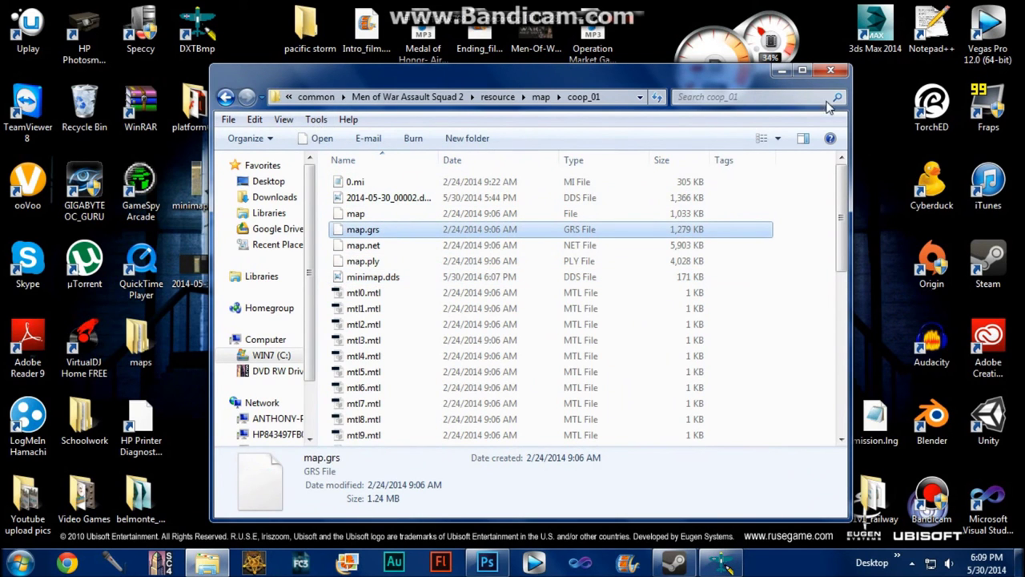
# Step: Minimize the coop_01 folder window and close DXTBmp and Photoshop
pyautogui.click(781, 71)
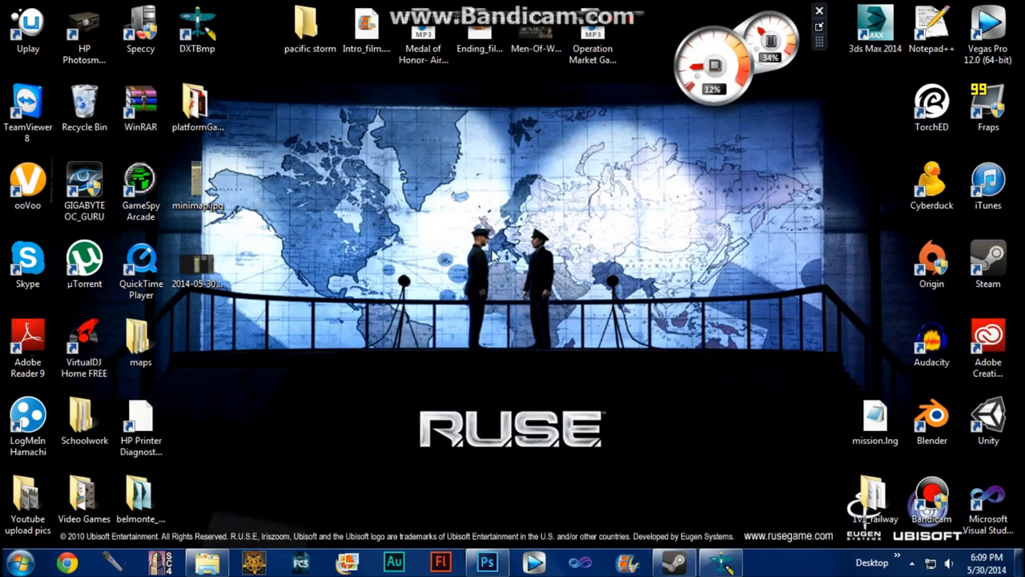
pyautogui.click(721, 564)
pyautogui.click(1004, 9)
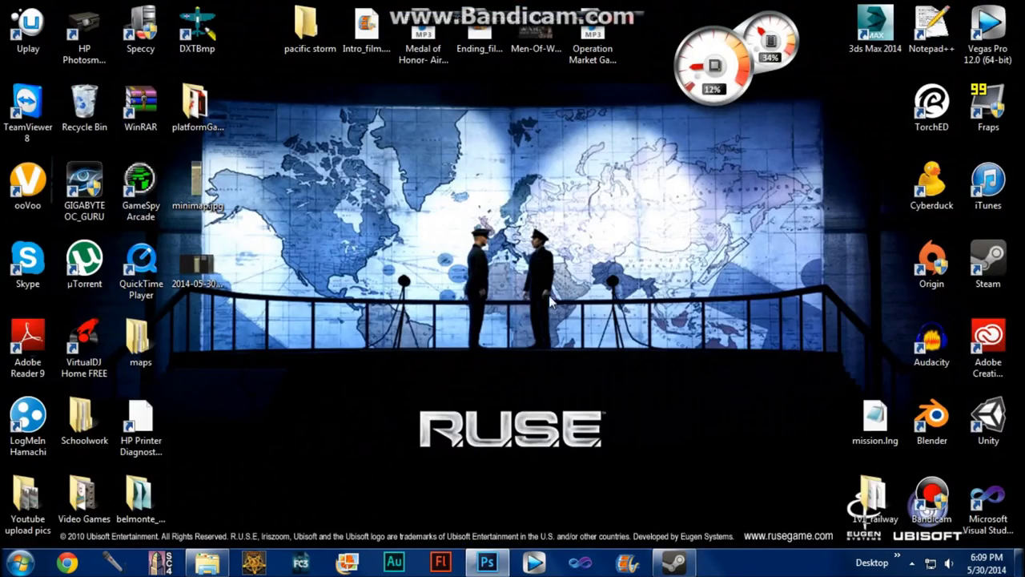
pyautogui.click(488, 563)
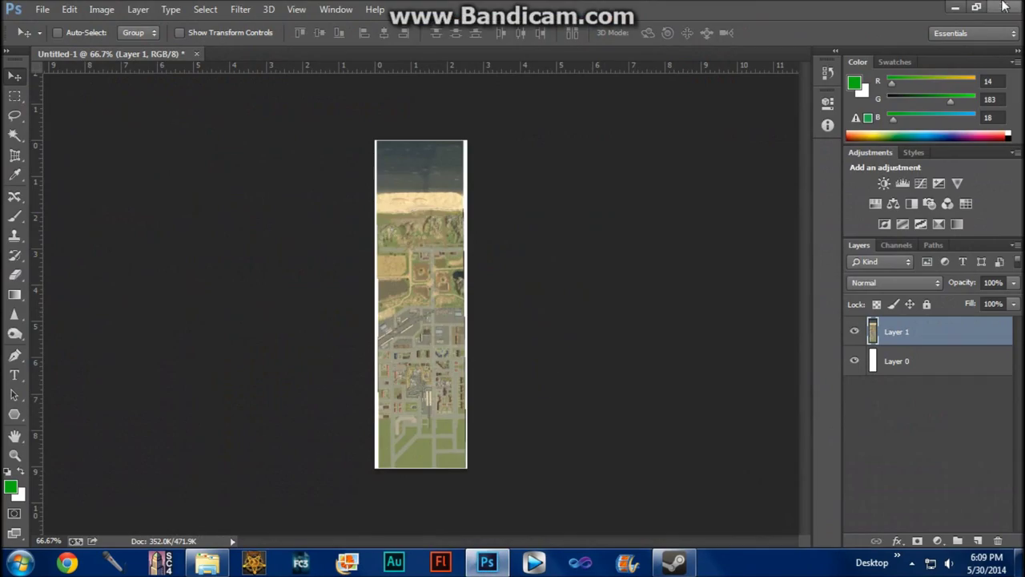
pyautogui.click(1005, 6)
pyautogui.click(539, 215)
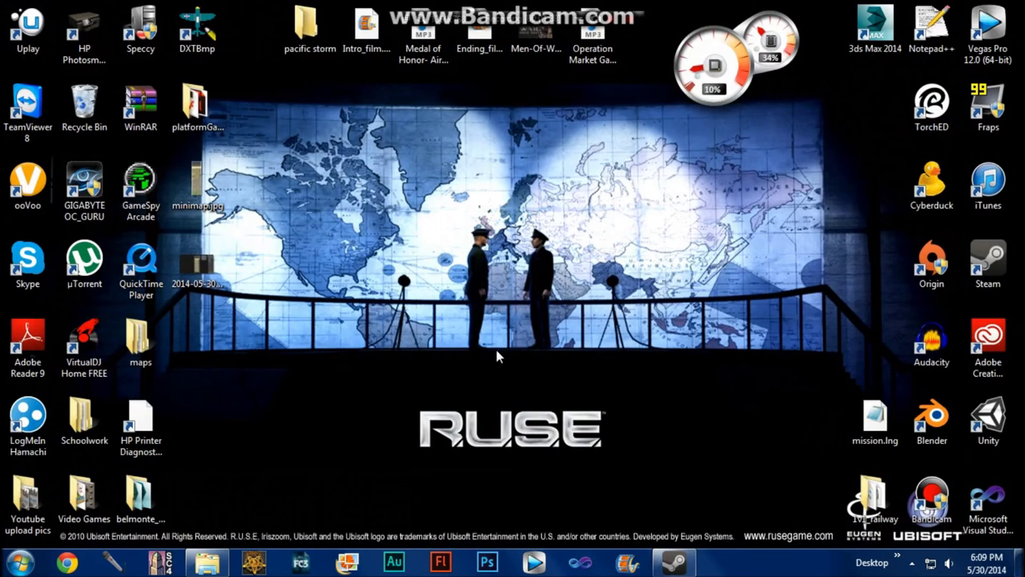
# Step: Switch to the Steam library and launch the Men of War: Assault Squad 2 editor
pyautogui.click(673, 564)
pyautogui.click(175, 36)
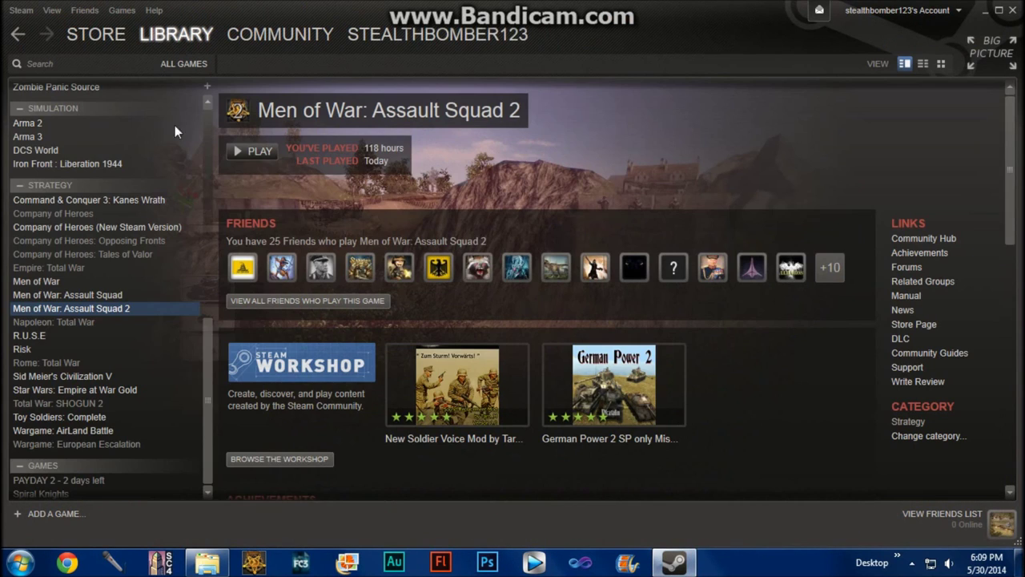
pyautogui.click(259, 153)
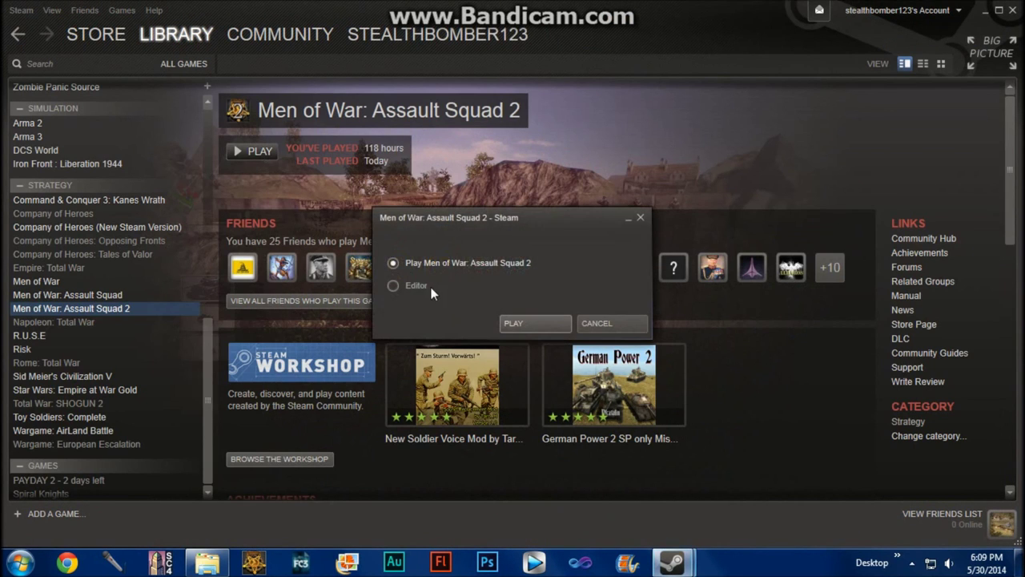
pyautogui.click(507, 323)
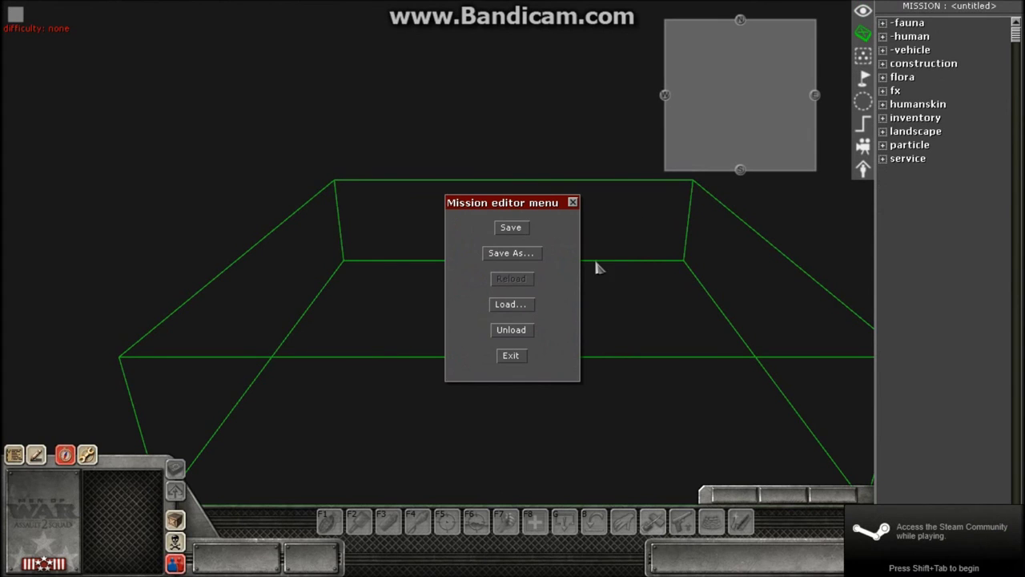
# Step: Load mission 0 of the coop_01 map in the mission editor
pyautogui.click(506, 311)
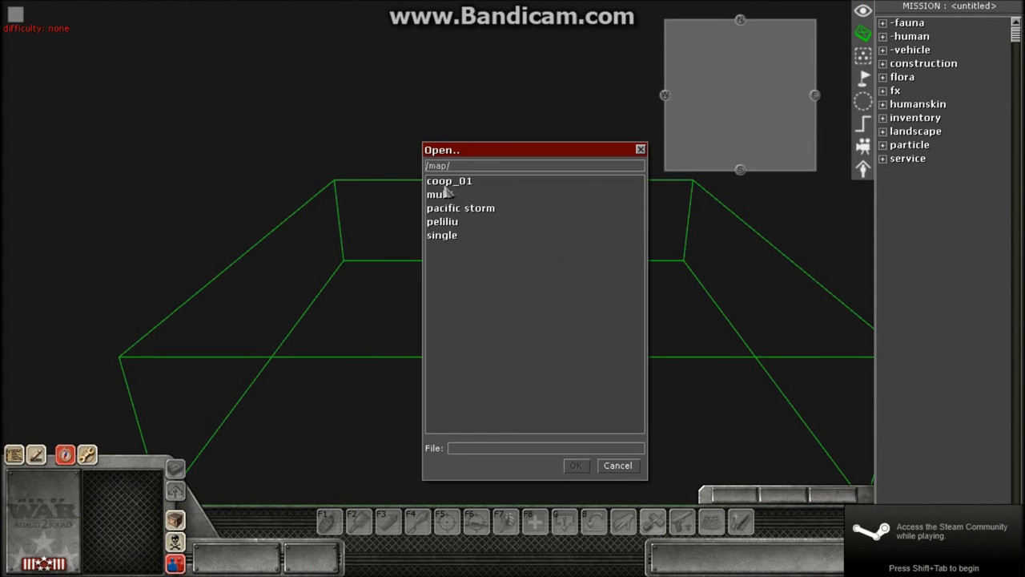
pyautogui.doubleClick(445, 185)
pyautogui.doubleClick(441, 197)
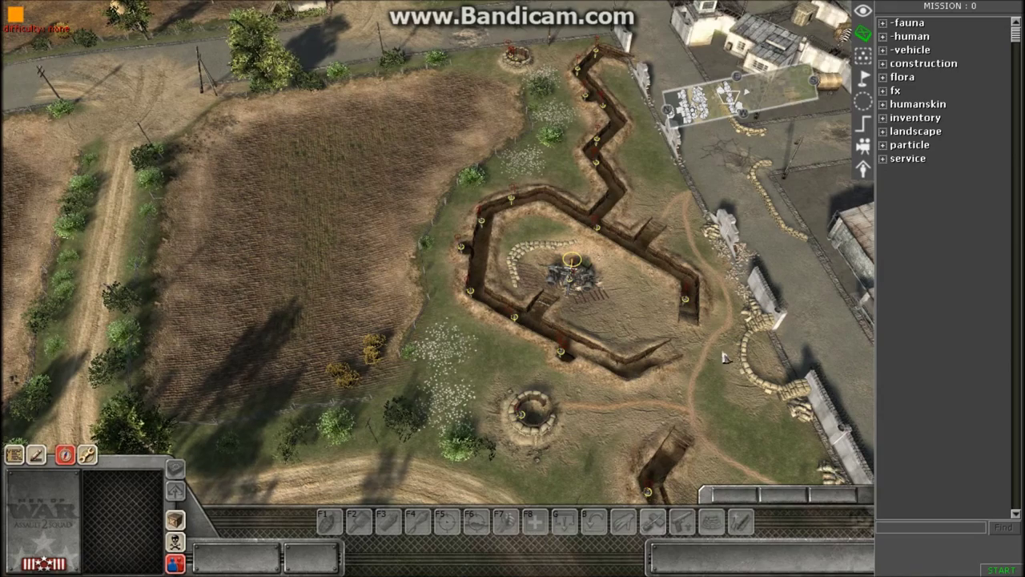
# Step: Enlarge the minimap almost to its maximum size in the Map setup
pyautogui.moveTo(725, 357); pyautogui.dragTo(679, 366, button='middle')
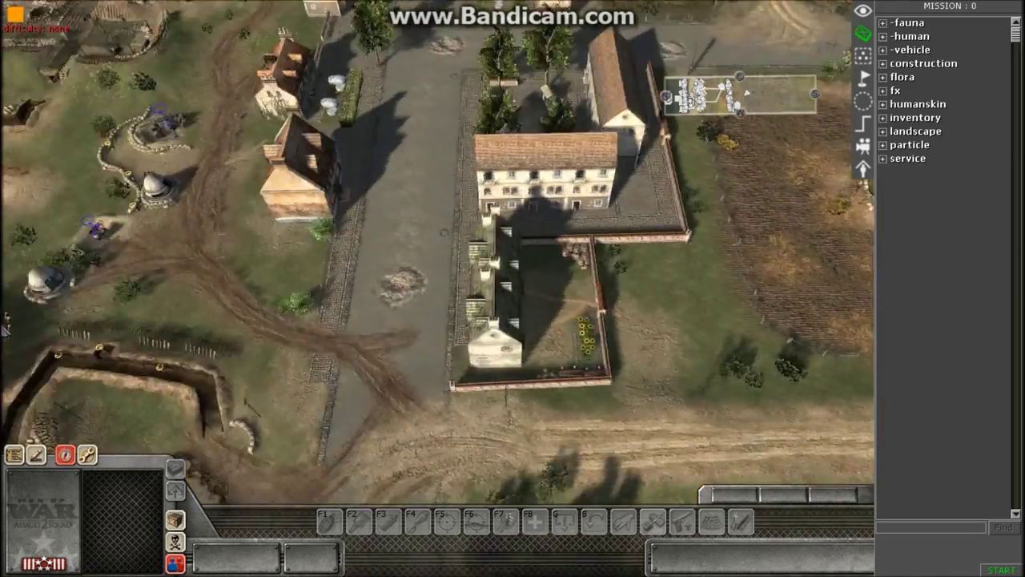
pyautogui.moveTo(235, 355); pyautogui.dragTo(96, 313, button='middle')
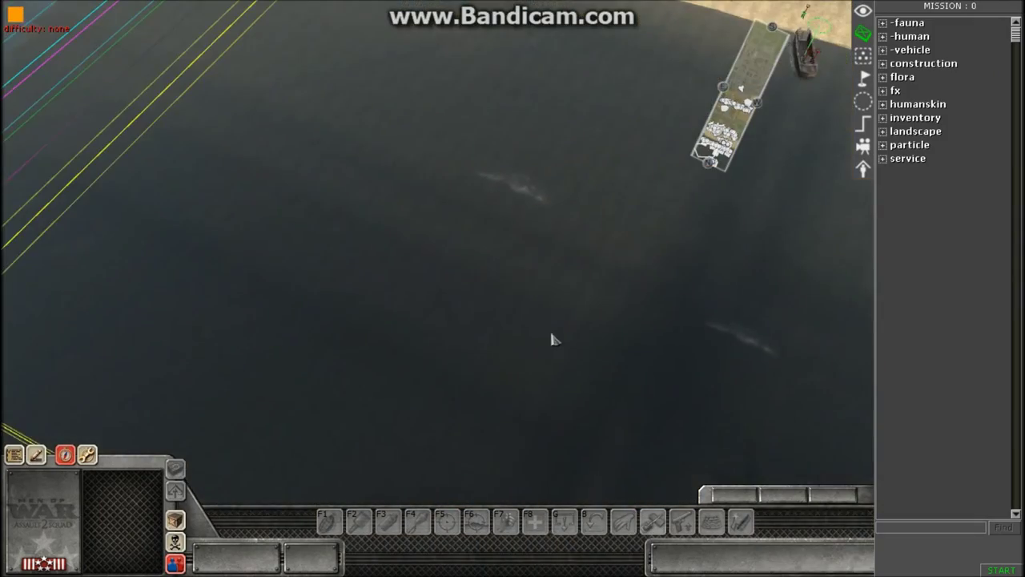
pyautogui.moveTo(561, 294); pyautogui.dragTo(600, 316, button='middle')
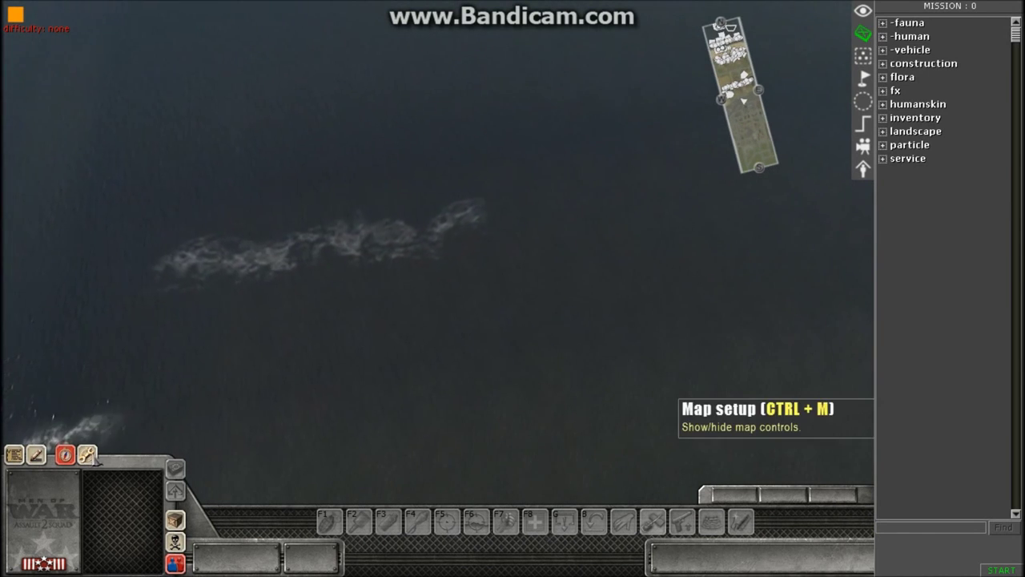
pyautogui.click(90, 453)
pyautogui.moveTo(554, 248); pyautogui.dragTo(655, 250)
pyautogui.click(666, 192)
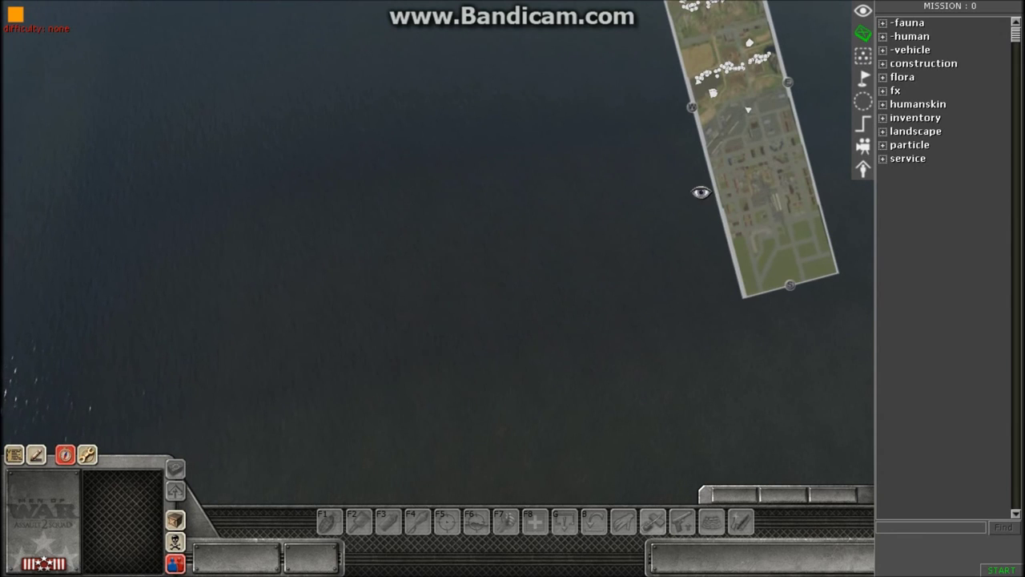
# Step: Use the Management option in Map setup to bring the enlarged minimap into the middle of the view
pyautogui.click(88, 458)
pyautogui.click(521, 297)
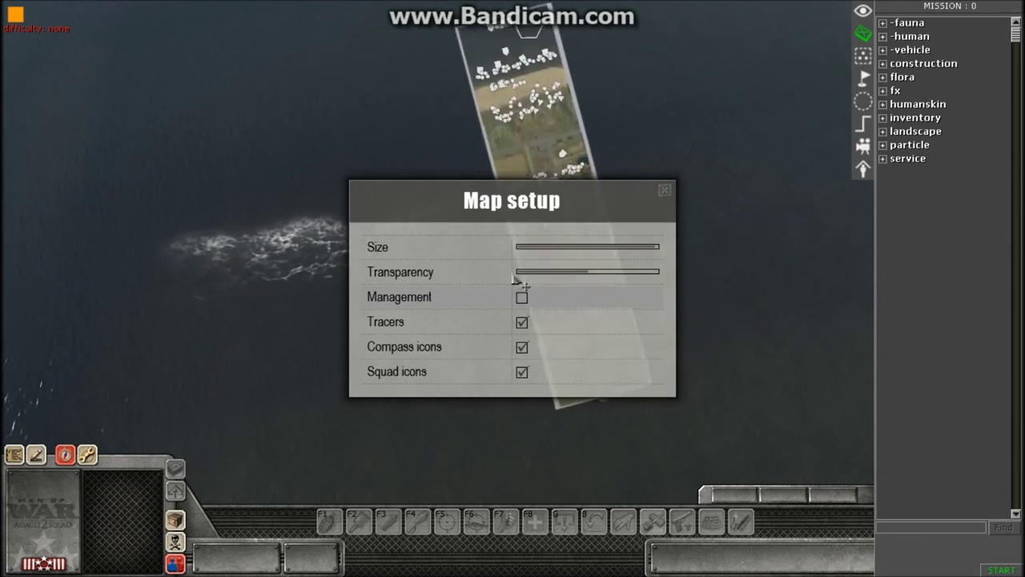
pyautogui.click(521, 297)
pyautogui.click(664, 190)
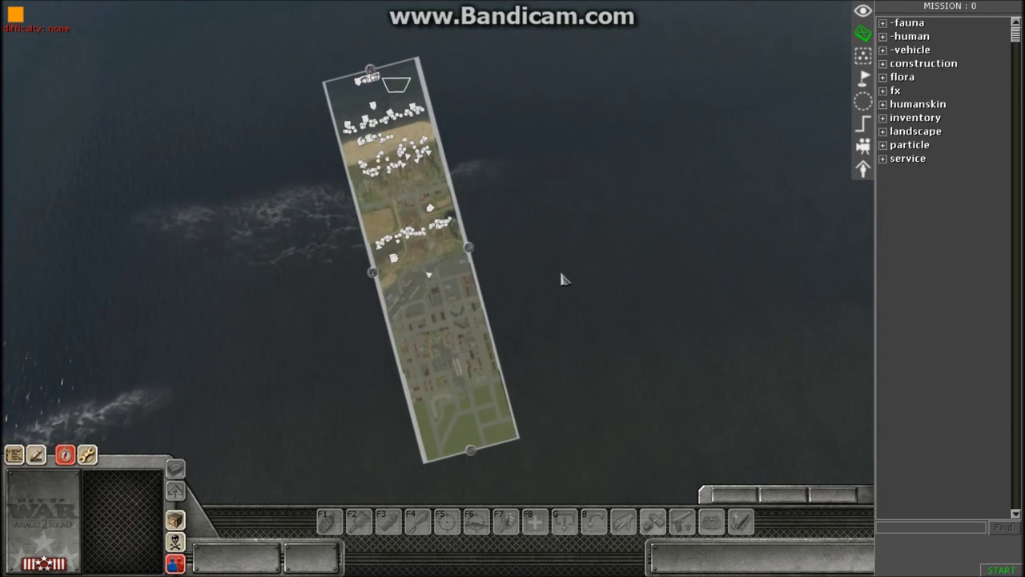
# Step: Rotate and tilt the camera over the sea to examine the minimap's orientation and its view frame
pyautogui.moveTo(429, 273); pyautogui.dragTo(530, 252, button='middle')
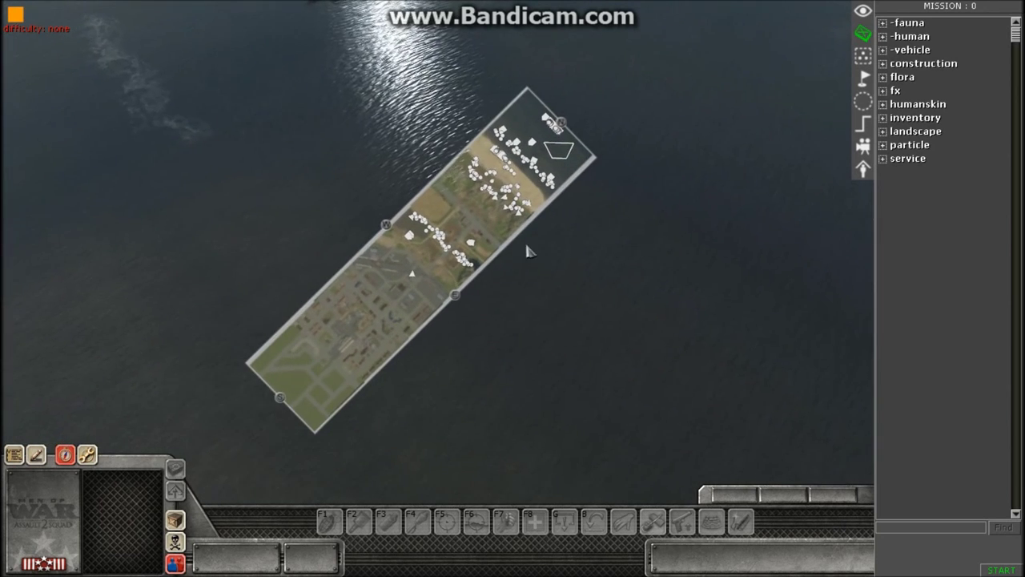
pyautogui.moveTo(627, 339); pyautogui.dragTo(603, 310, button='middle')
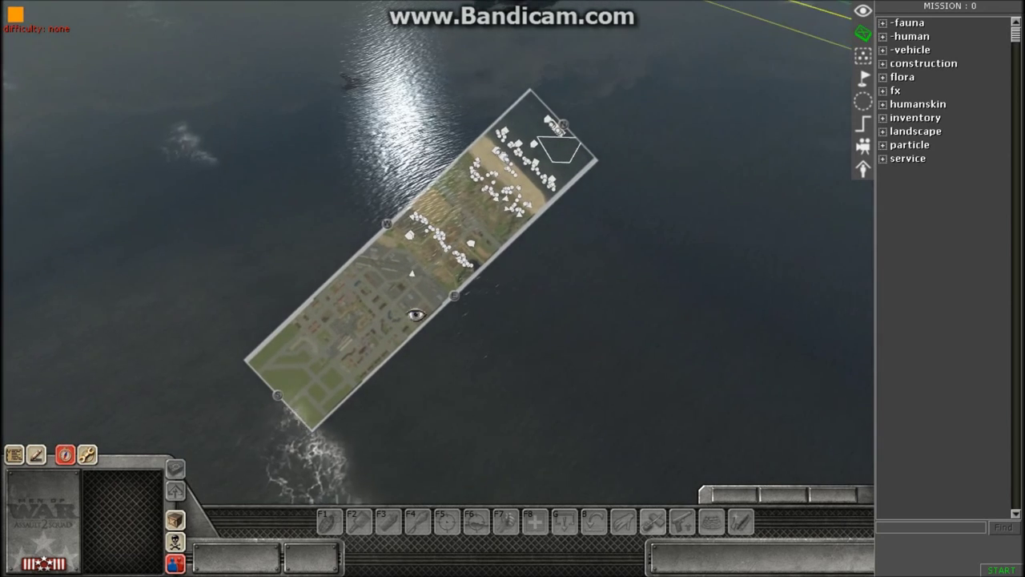
pyautogui.moveTo(404, 314); pyautogui.dragTo(499, 211, button='middle')
pyautogui.moveTo(383, 341); pyautogui.dragTo(568, 232, button='middle')
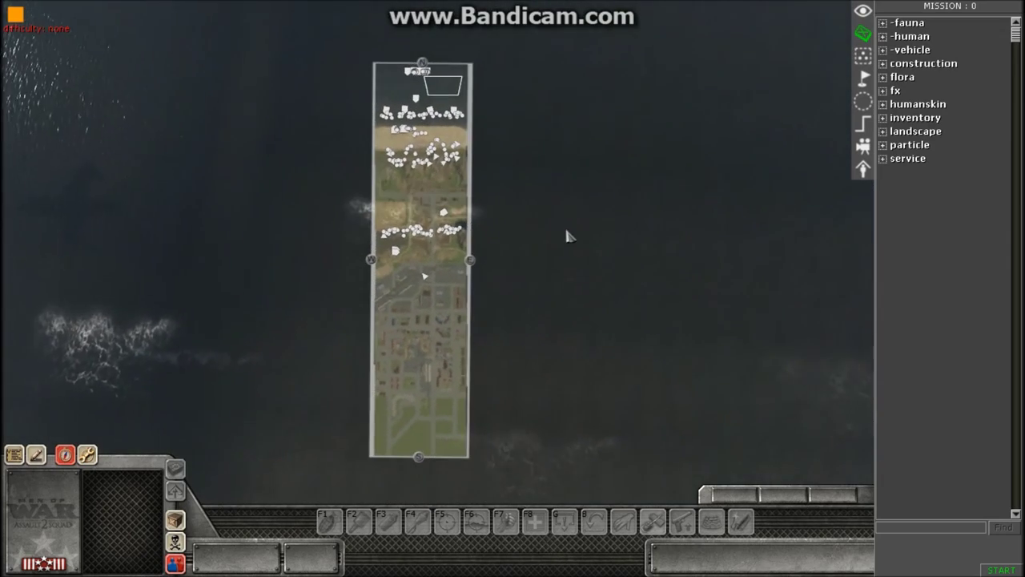
pyautogui.moveTo(524, 344); pyautogui.dragTo(478, 224, button='middle')
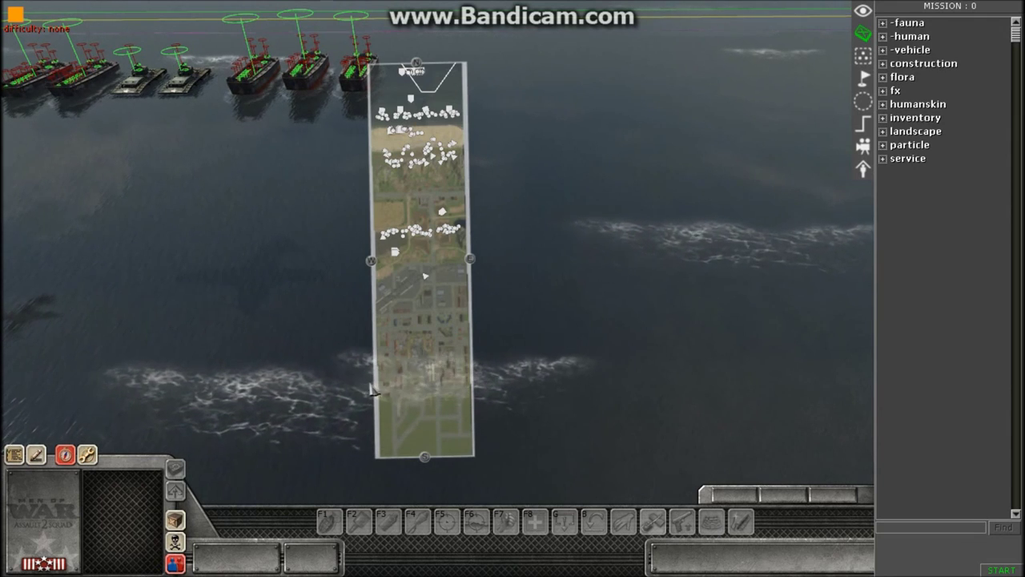
pyautogui.moveTo(360, 385); pyautogui.dragTo(242, 290, button='middle')
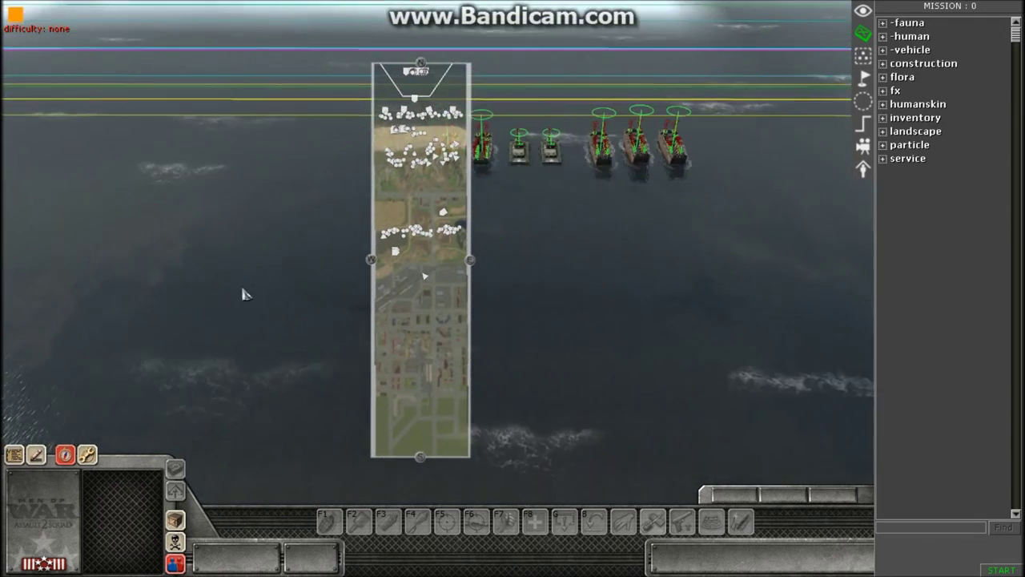
# Step: Fly the camera inland from the landing beach to the walled town, comparing the terrain with the minimap
pyautogui.press('Down')
pyautogui.press('Up')
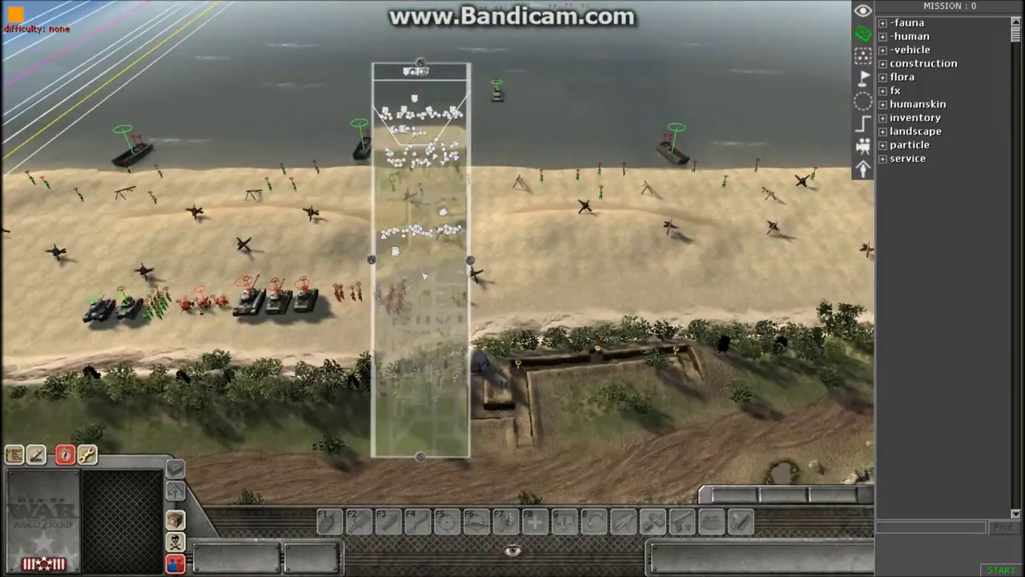
pyautogui.press('Down')
pyautogui.press('Up')
pyautogui.press('Down')
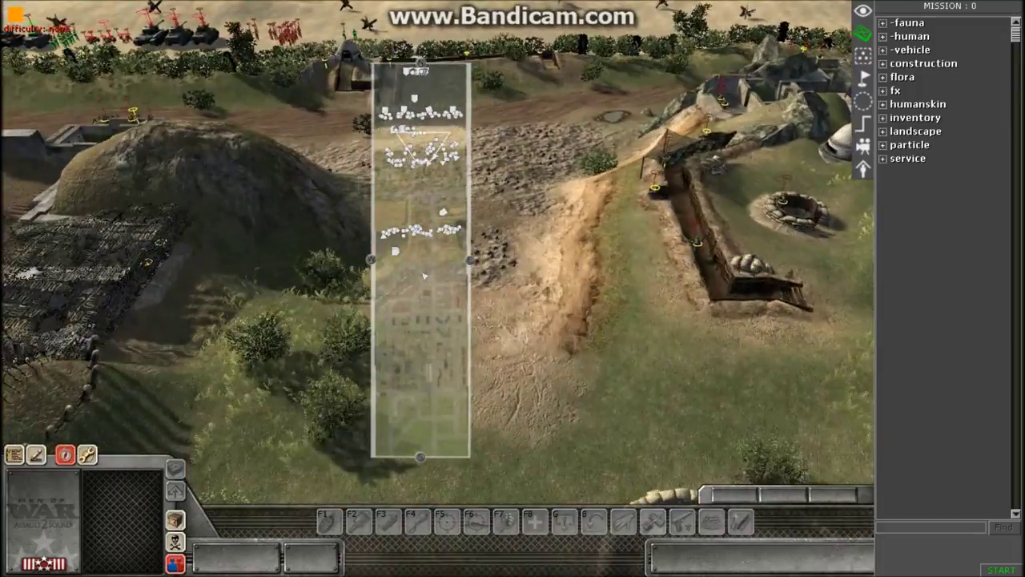
pyautogui.moveTo(633, 574)
pyautogui.moveTo(509, 3)
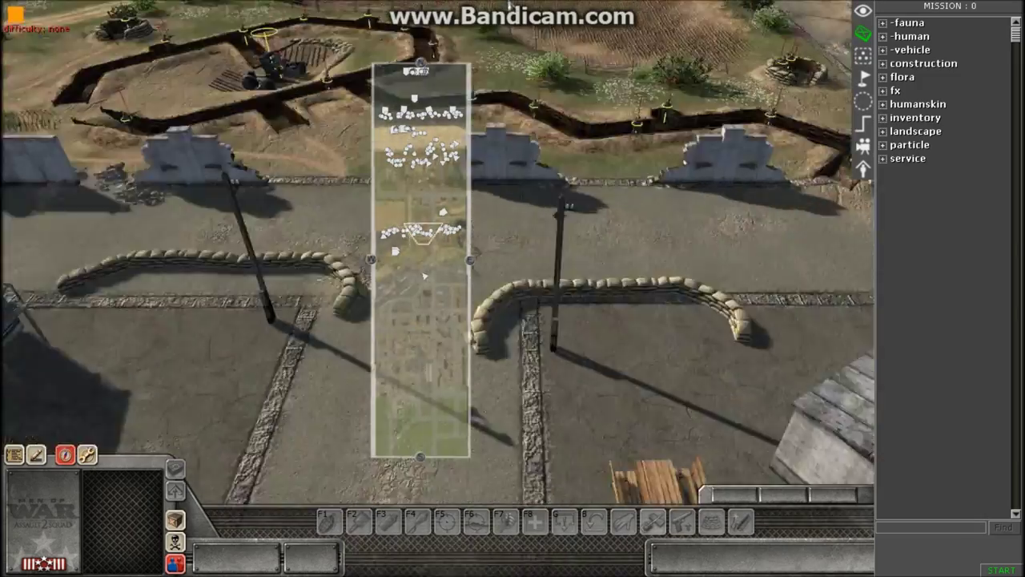
# Step: Hide the editor's object list, zoom in on the trench, and select the rifleman standing in it
pyautogui.scroll(3, 509, 4)
pyautogui.press('Left')
pyautogui.press('Right')
pyautogui.press('F1')
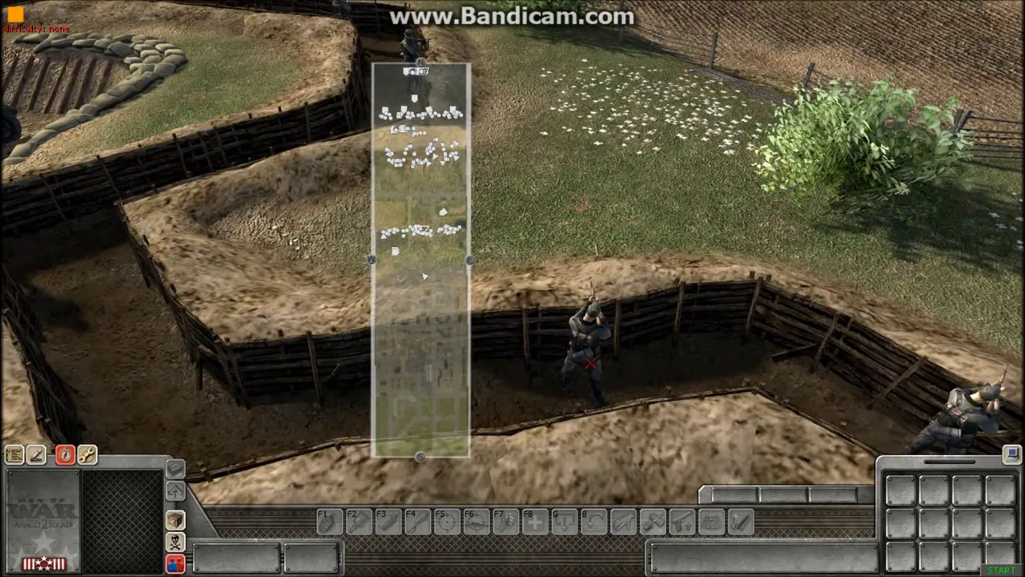
pyautogui.click(590, 359)
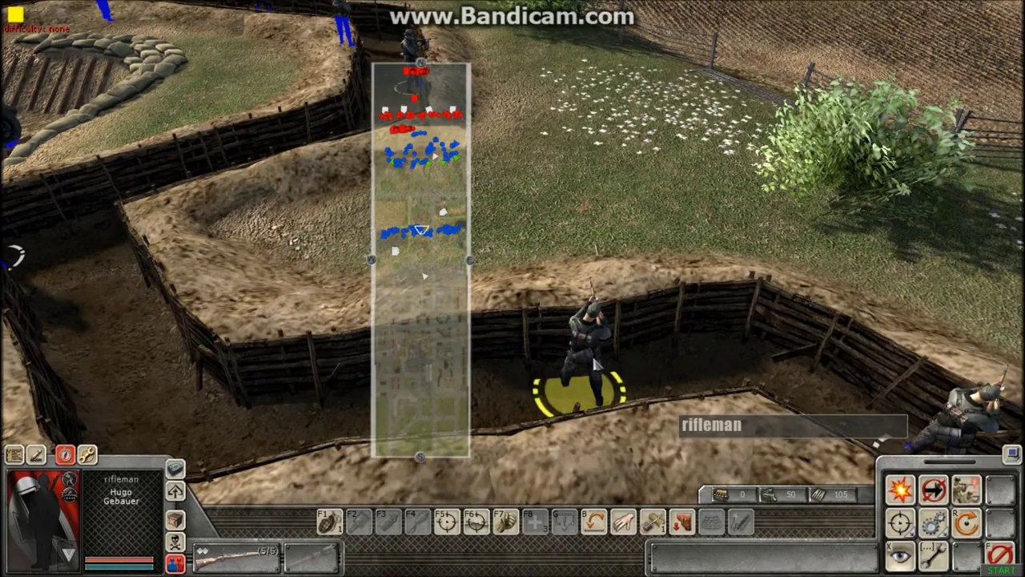
# Step: Send the selected rifleman out of the trench and across the plowed field toward the paved road
pyautogui.scroll(-4, 634, 355)
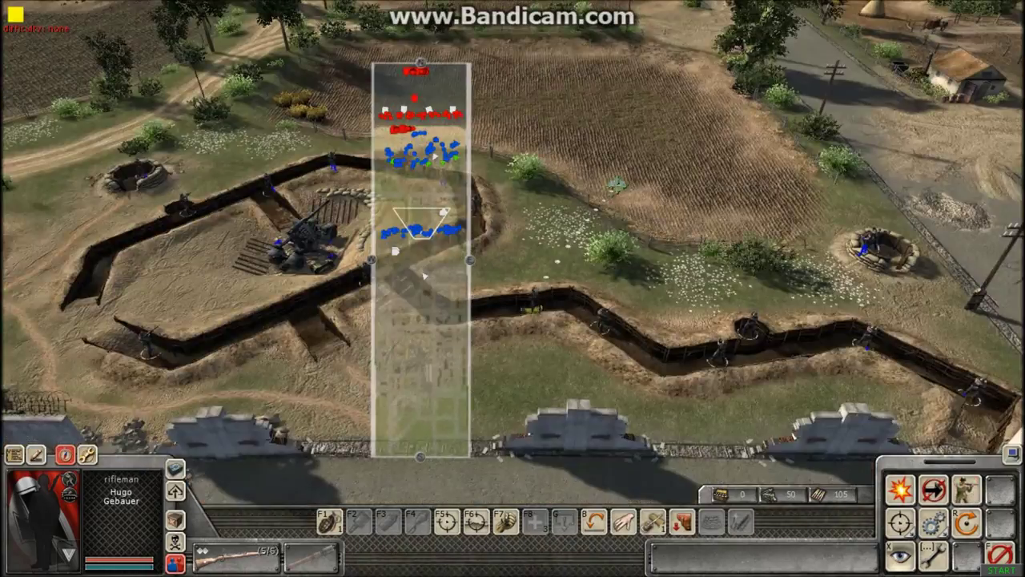
pyautogui.scroll(5, 425, 274)
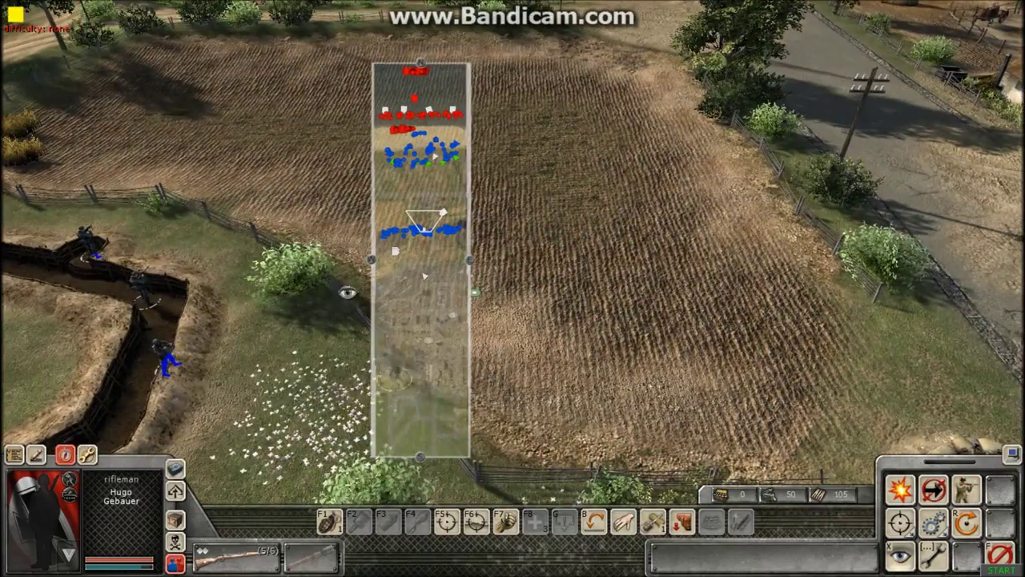
pyautogui.scroll(-3, 512, 289)
pyautogui.moveTo(513, 314); pyautogui.dragTo(613, 313, button='middle')
pyautogui.scroll(-3, 613, 313)
pyautogui.moveTo(404, 260); pyautogui.dragTo(405, 266, button='middle')
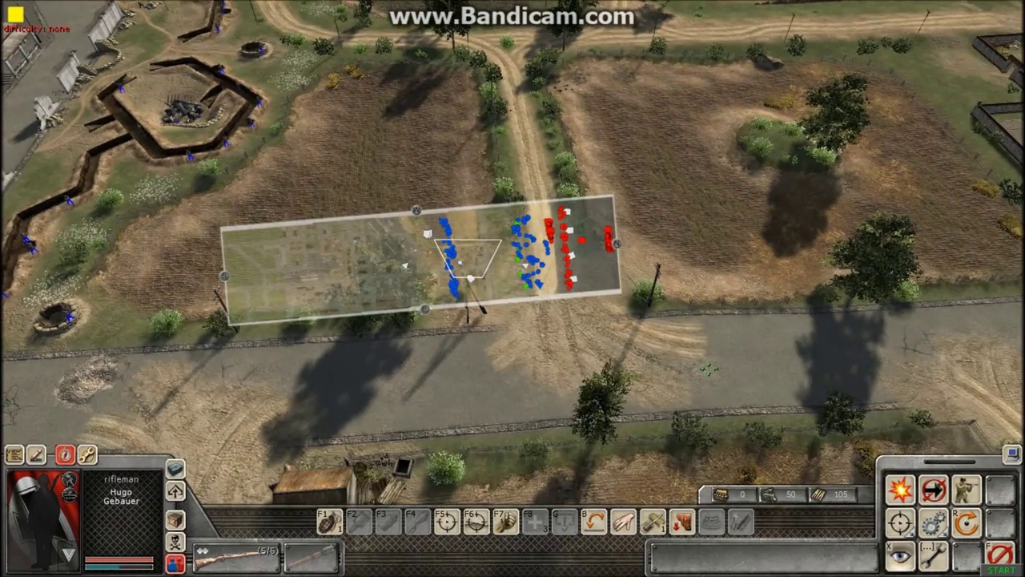
# Step: Deselect the rifleman and turn the view around the road junction to compare his position with the minimap
pyautogui.moveTo(487, 371); pyautogui.dragTo(599, 379, button='middle')
pyautogui.click(425, 377)
pyautogui.moveTo(599, 374); pyautogui.dragTo(484, 274)
pyautogui.moveTo(610, 352); pyautogui.dragTo(586, 142, button='middle')
pyautogui.moveTo(659, 261); pyautogui.dragTo(641, 233)
pyautogui.moveTo(641, 232); pyautogui.dragTo(541, 193, button='middle')
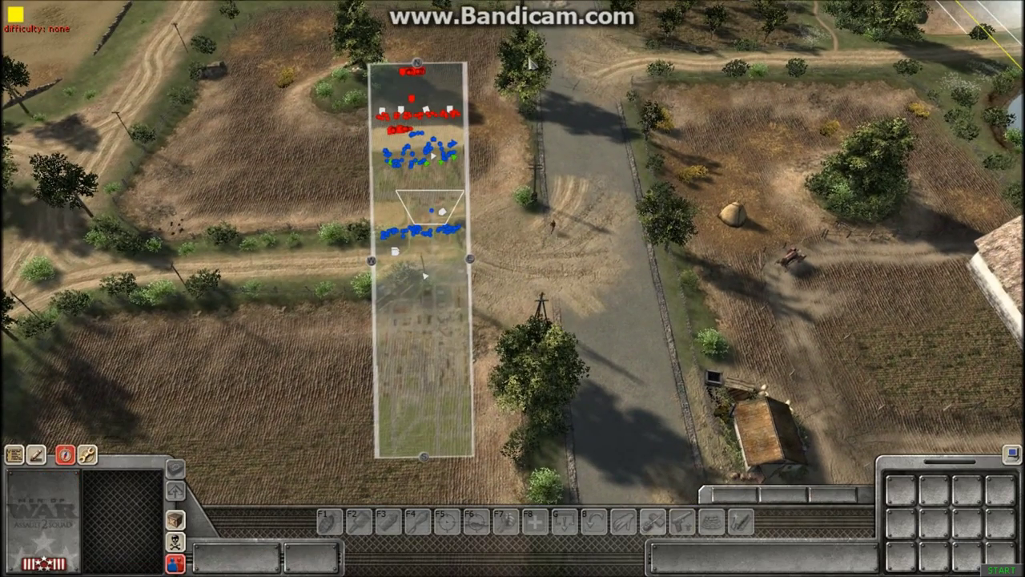
# Step: Select the rifleman at the road junction, send him along the paved road toward the town, and deselect him
pyautogui.moveTo(574, 242); pyautogui.dragTo(547, 193)
pyautogui.moveTo(547, 192); pyautogui.dragTo(641, 267, button='middle')
pyautogui.rightClick(640, 268)
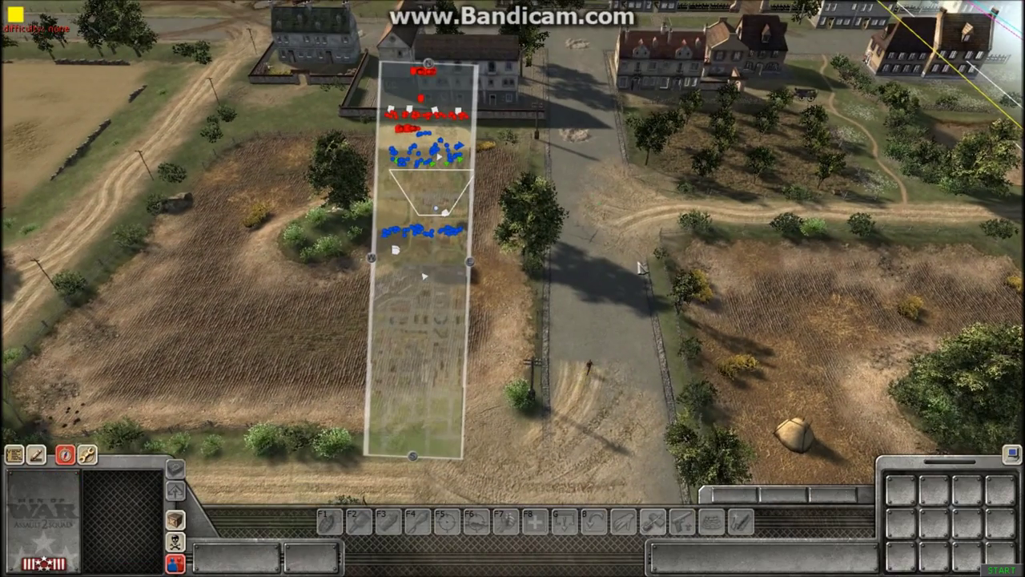
pyautogui.moveTo(532, 291); pyautogui.dragTo(643, 422)
pyautogui.moveTo(643, 422); pyautogui.dragTo(748, 472, button='middle')
pyautogui.rightClick(614, 233)
pyautogui.moveTo(560, 212); pyautogui.dragTo(694, 428)
pyautogui.press('Left')
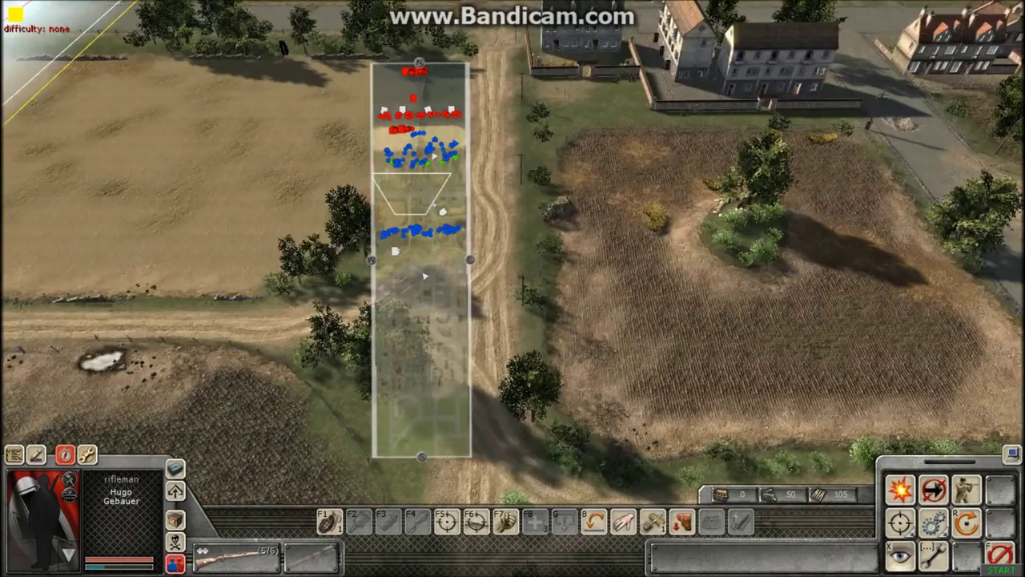
pyautogui.press('Right')
pyautogui.rightClick(694, 428)
# Step: Move the view back and forth over the plowed field beside the town, comparing the roads and buildings with the minimap
pyautogui.press('Up')
pyautogui.press('Left')
pyautogui.press('Down')
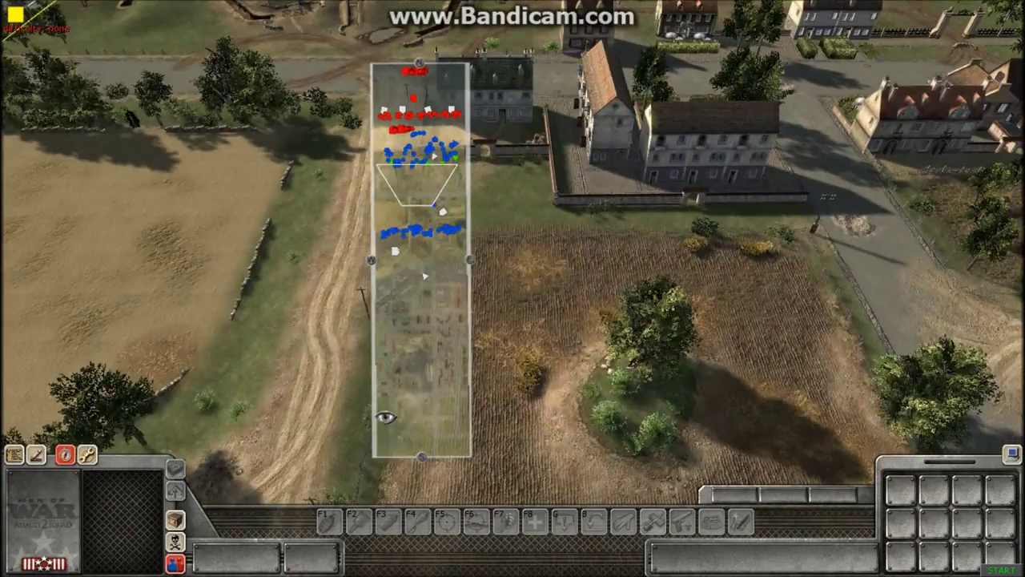
pyautogui.press('Up')
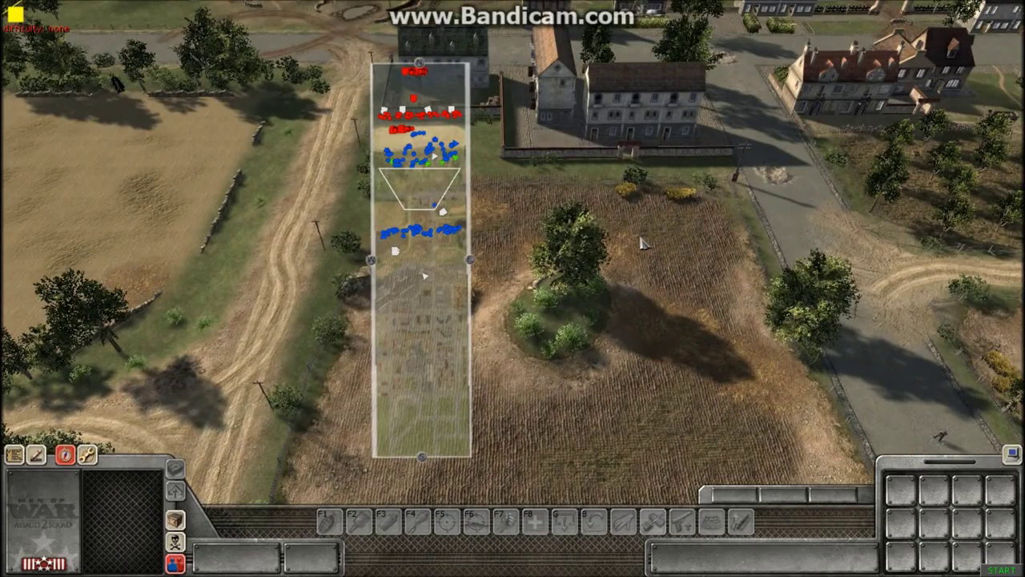
pyautogui.press('Down')
pyautogui.press('Up')
pyautogui.press('Down')
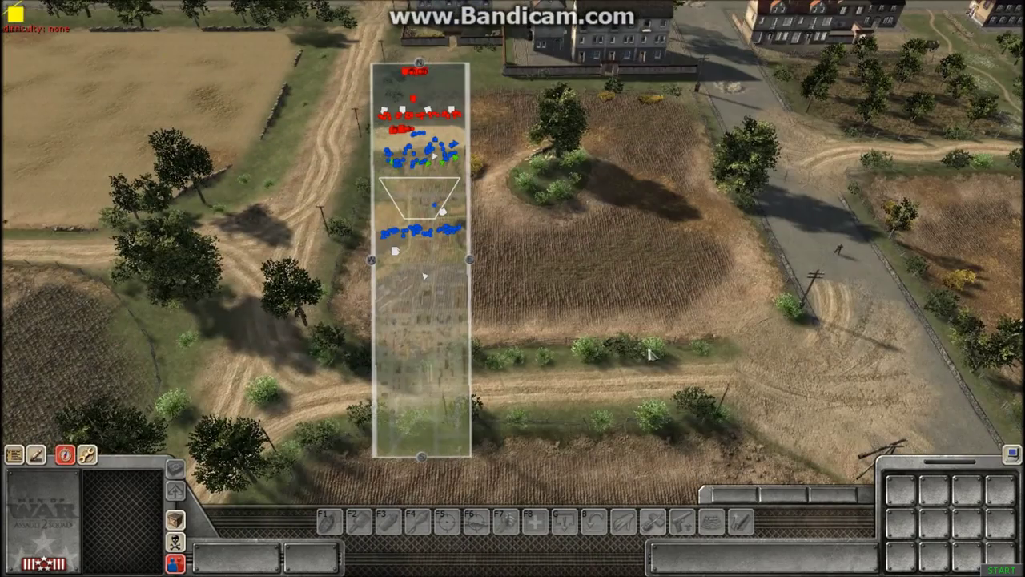
pyautogui.press('Up')
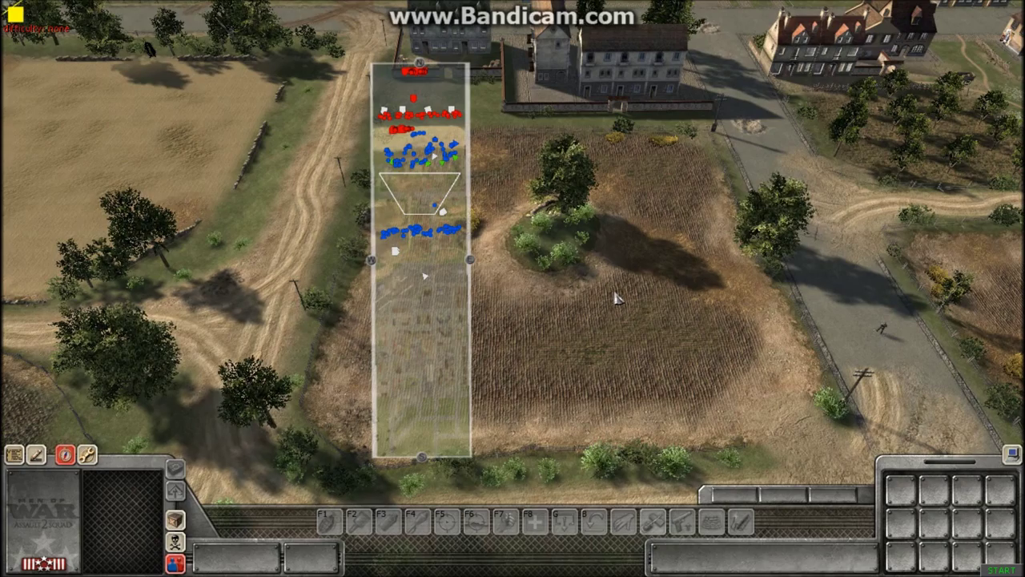
pyautogui.moveTo(612, 290); pyautogui.dragTo(595, 304, button='middle')
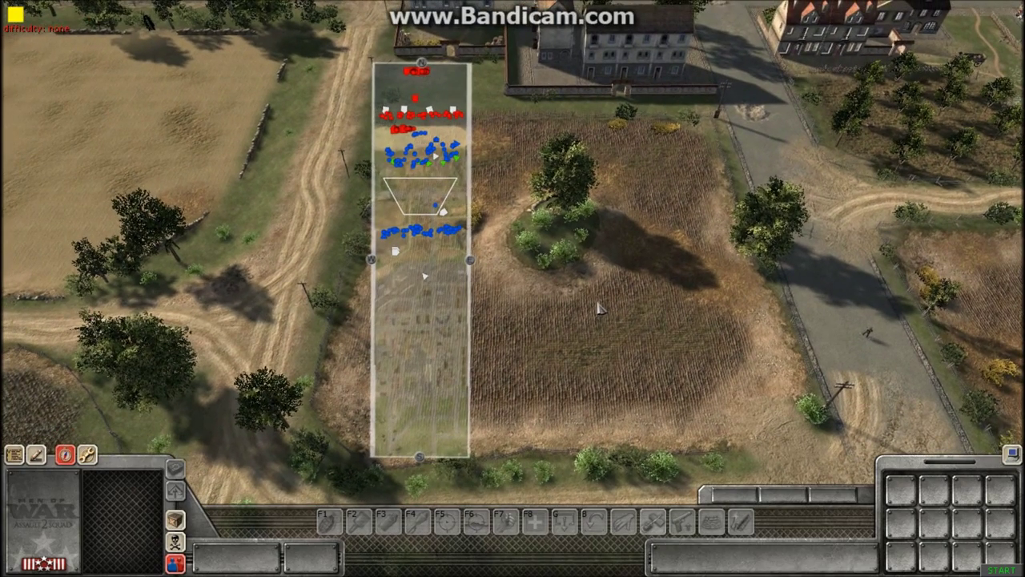